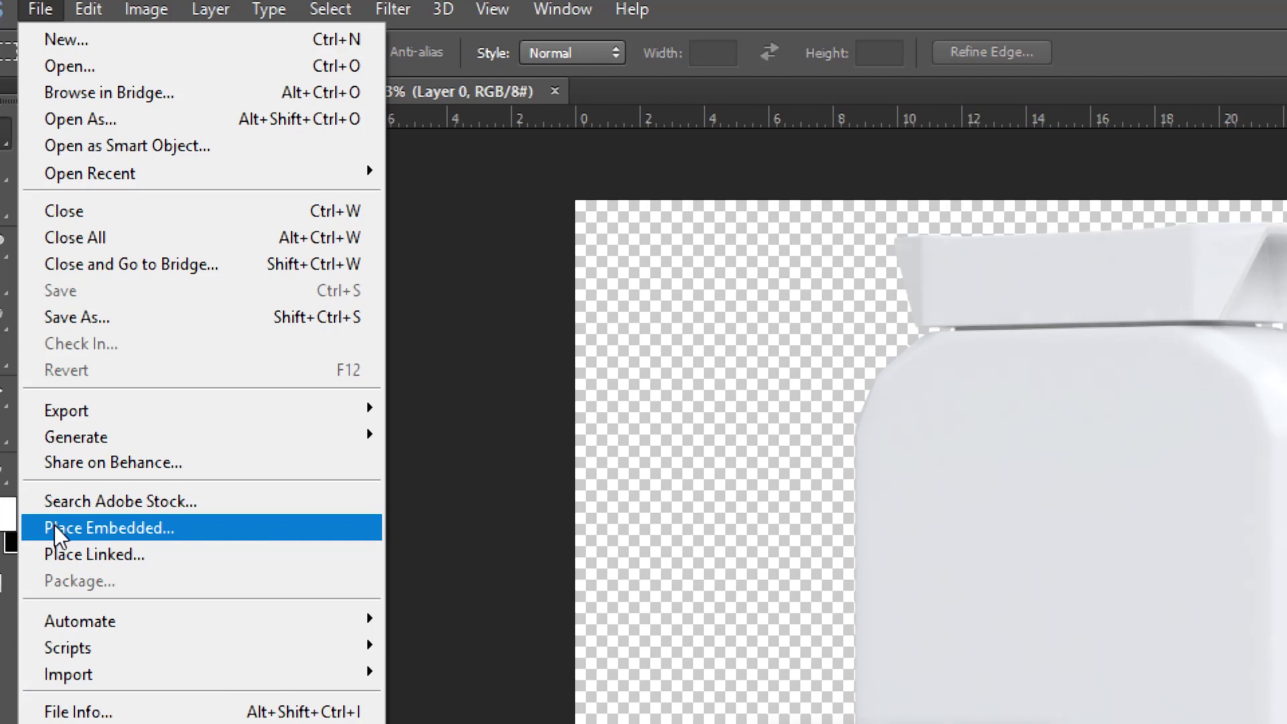
Place the FLAT POT LABEL - Acai image from Downloads into the bottle document as an embedded object
click(102, 529)
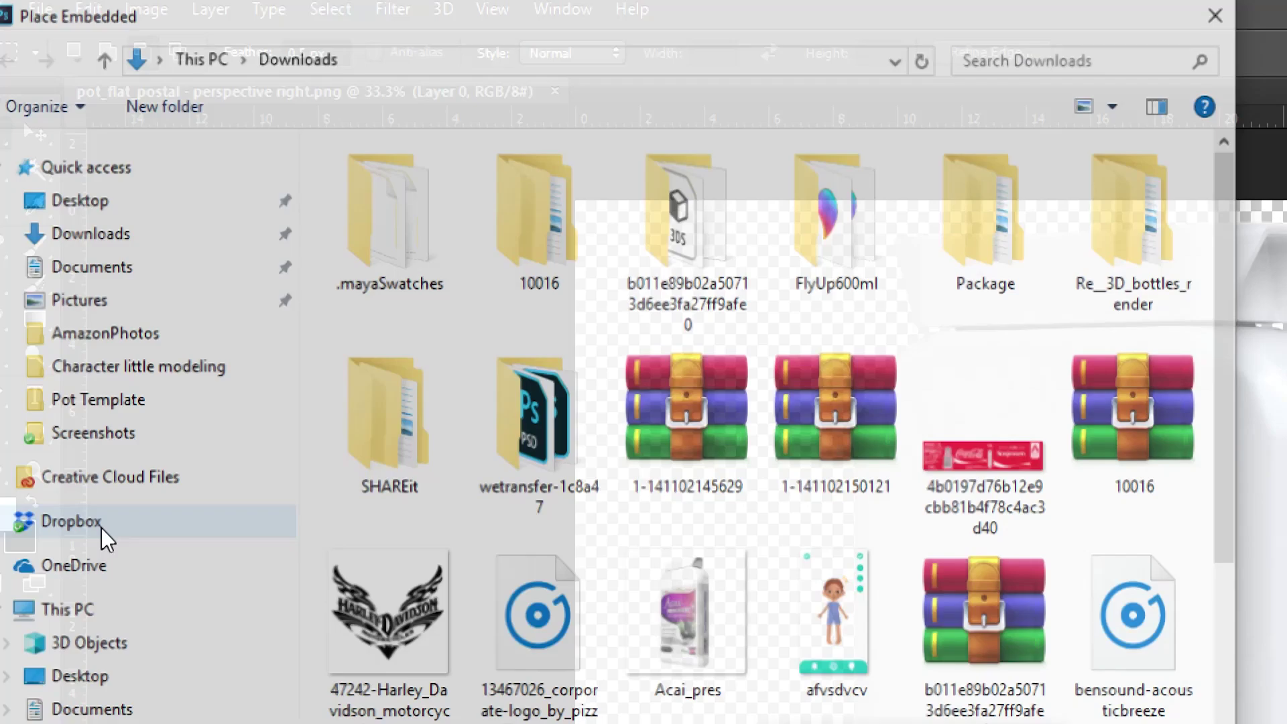
scroll(987, 502, down, 5)
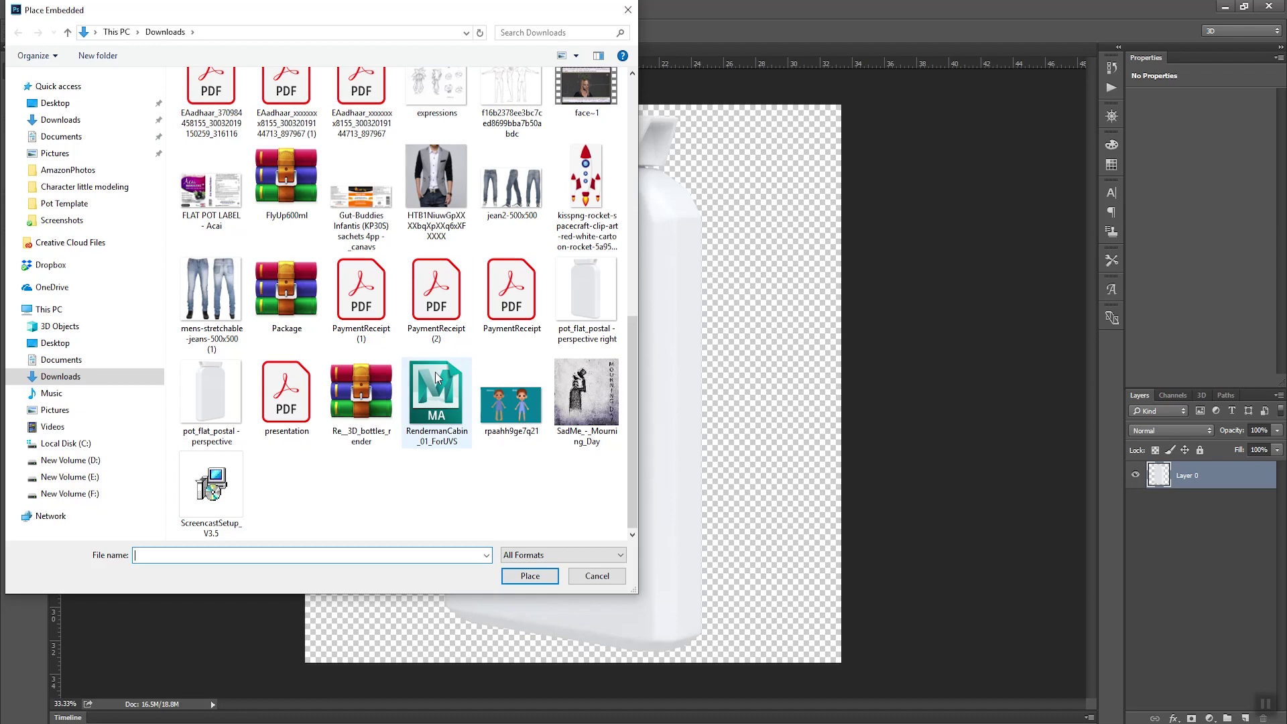
scroll(404, 371, up, 3)
click(238, 406)
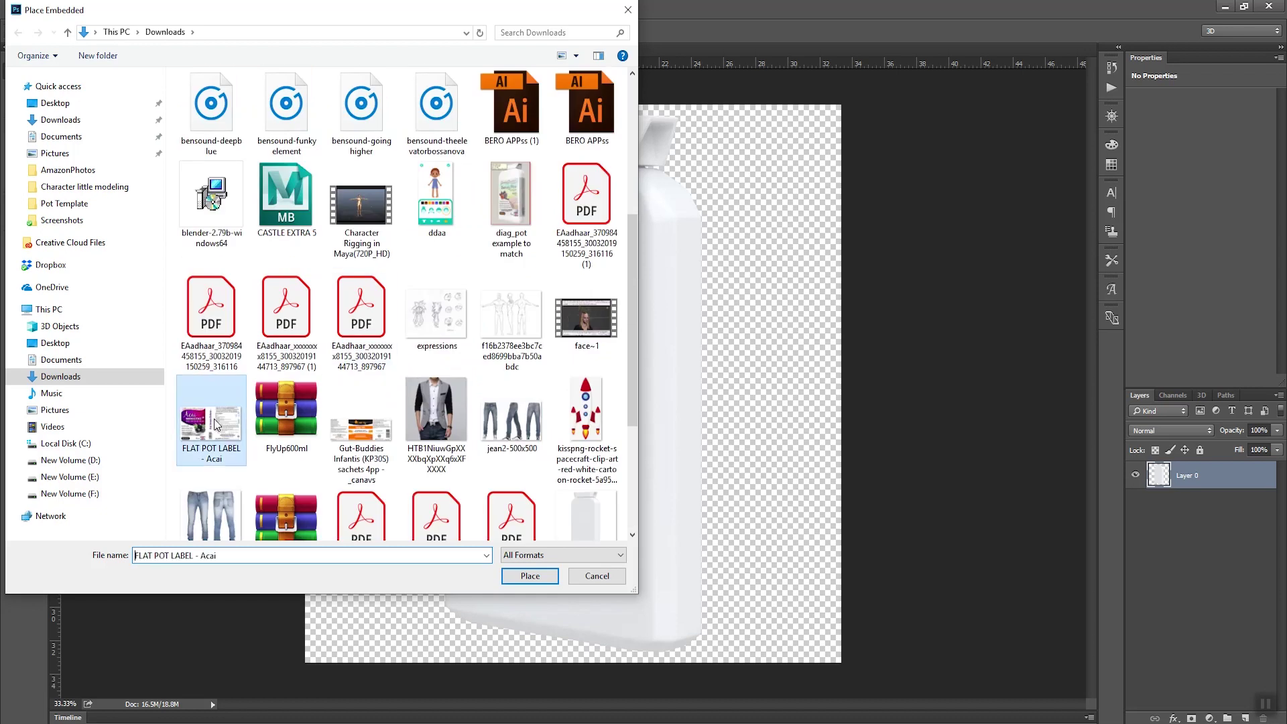
click(531, 576)
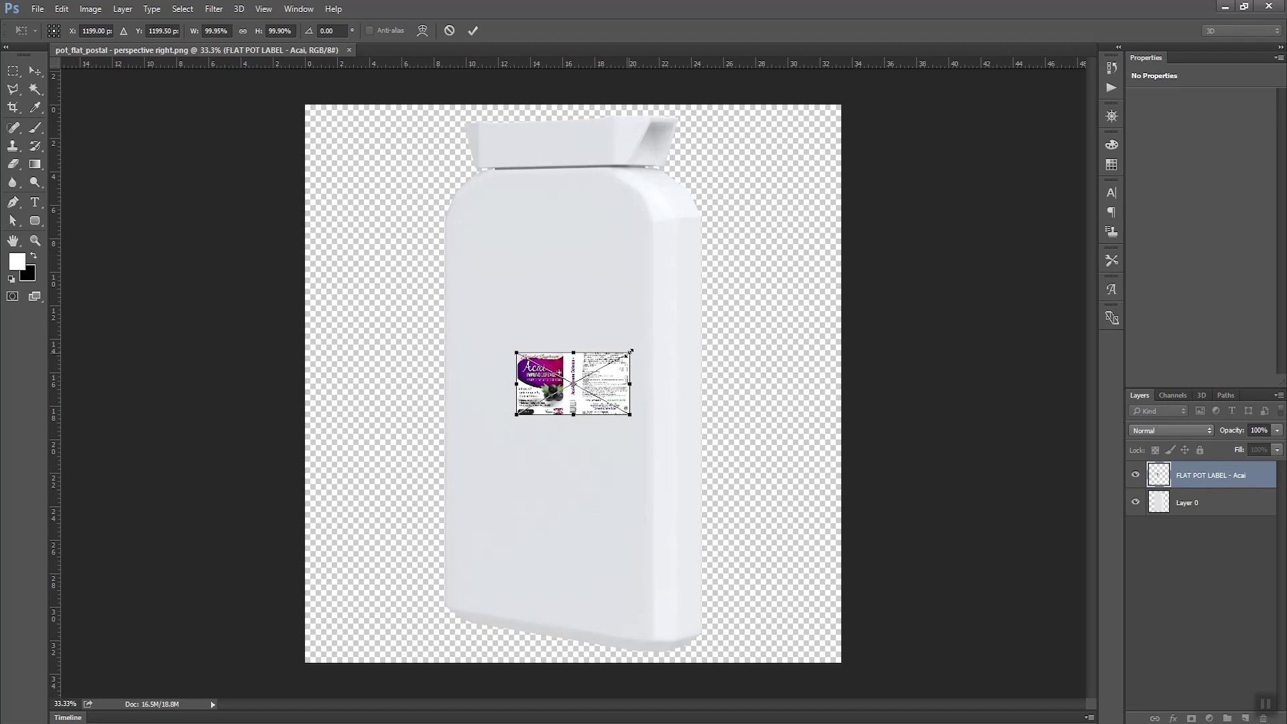
Scale the placed label proportionally to about 475% so it spans the canvas width, and commit the placement
drag(632, 350, 847, 245)
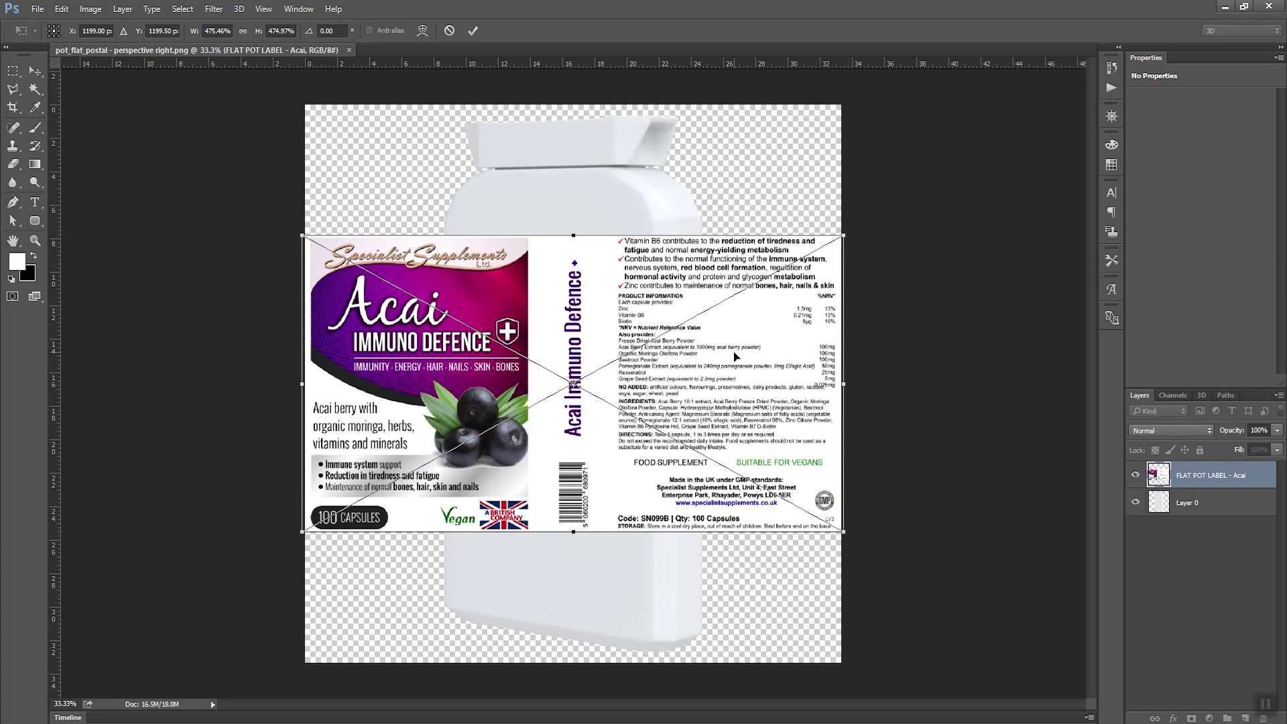
key(Return)
key(m)
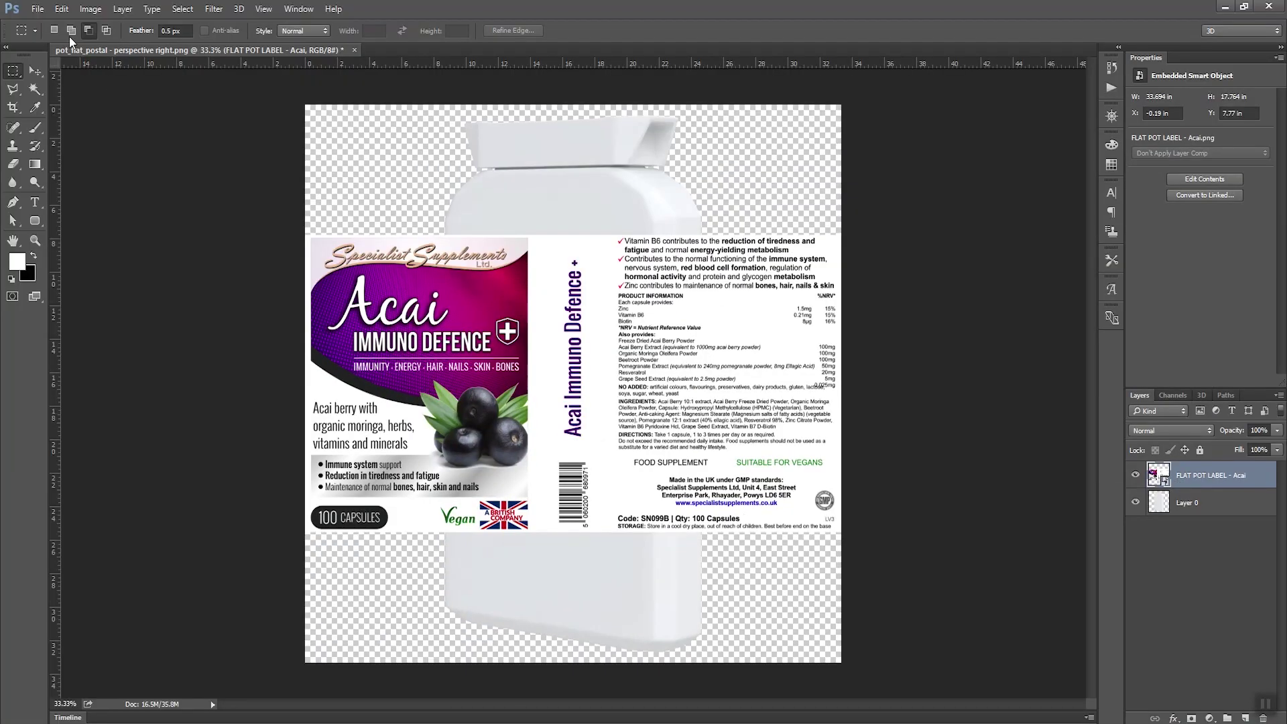
click(38, 9)
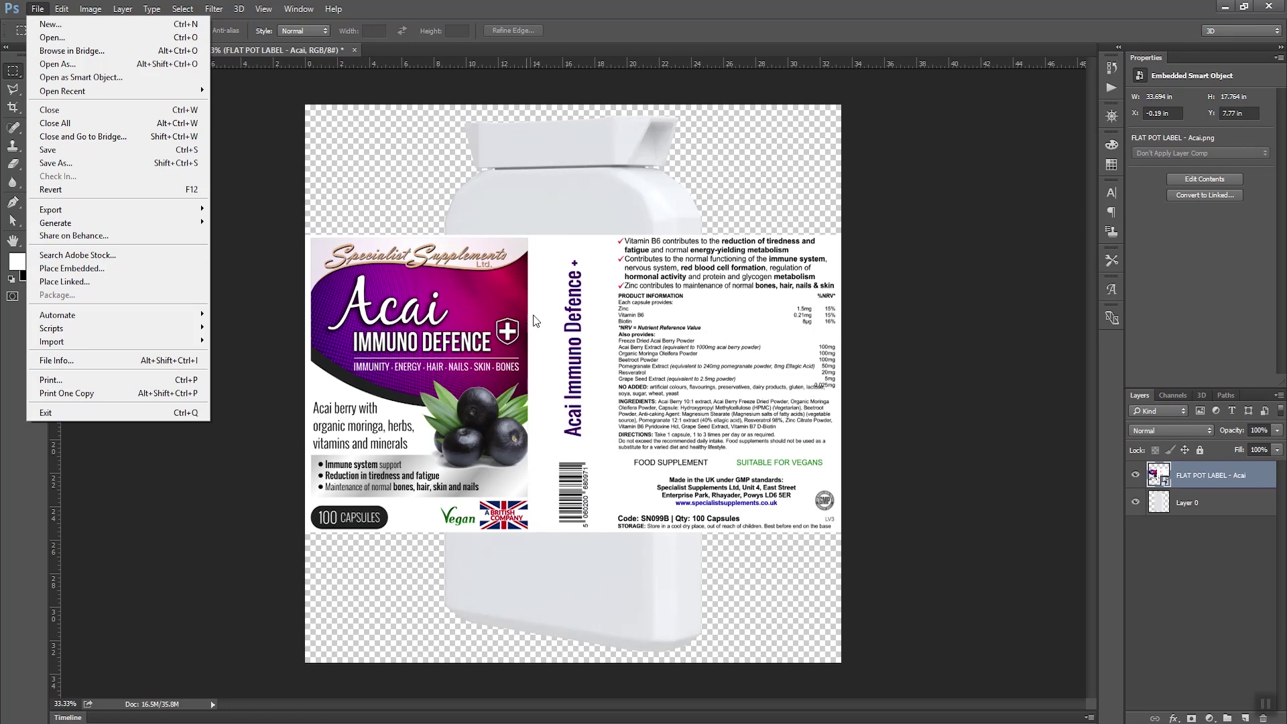
click(1191, 484)
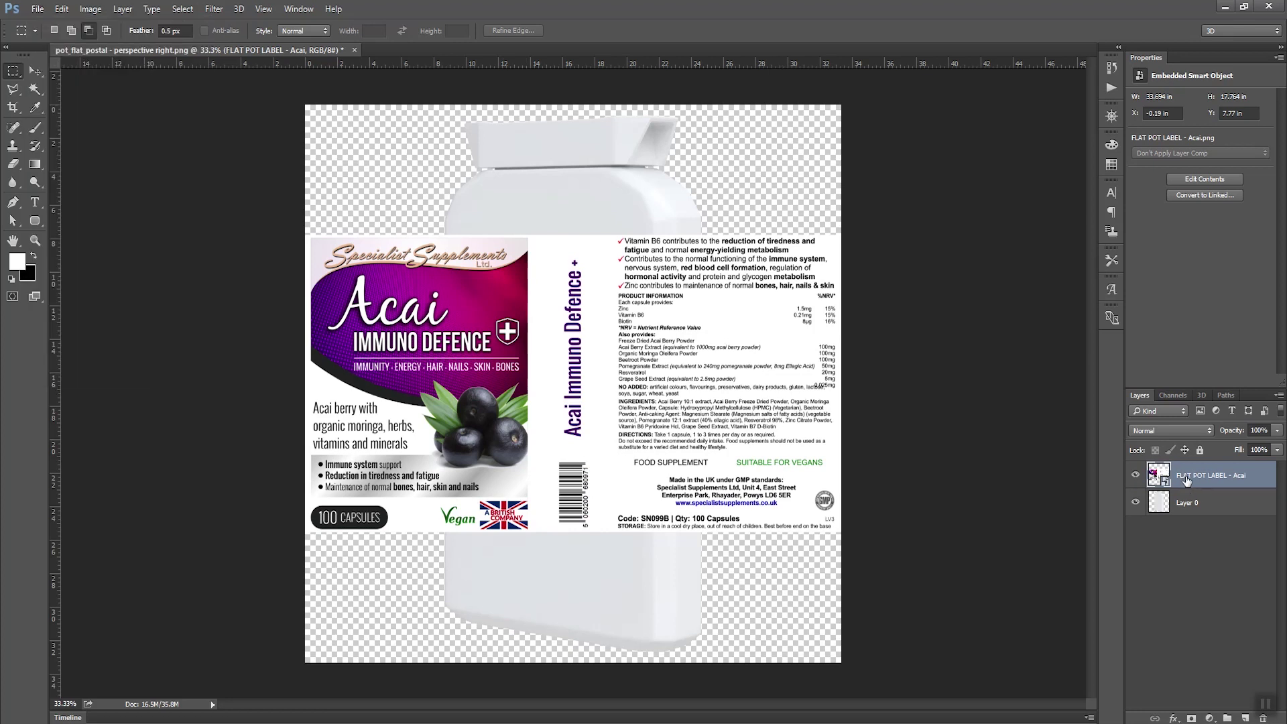
right_click(1192, 479)
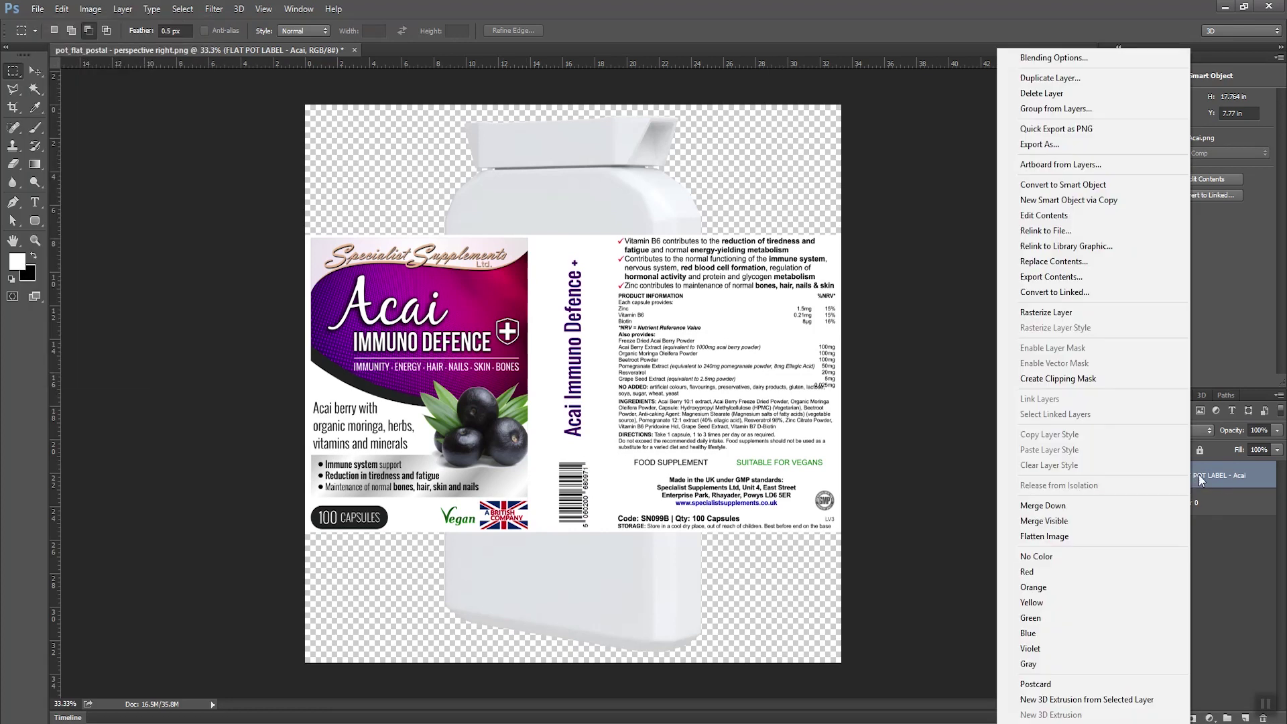
click(1237, 578)
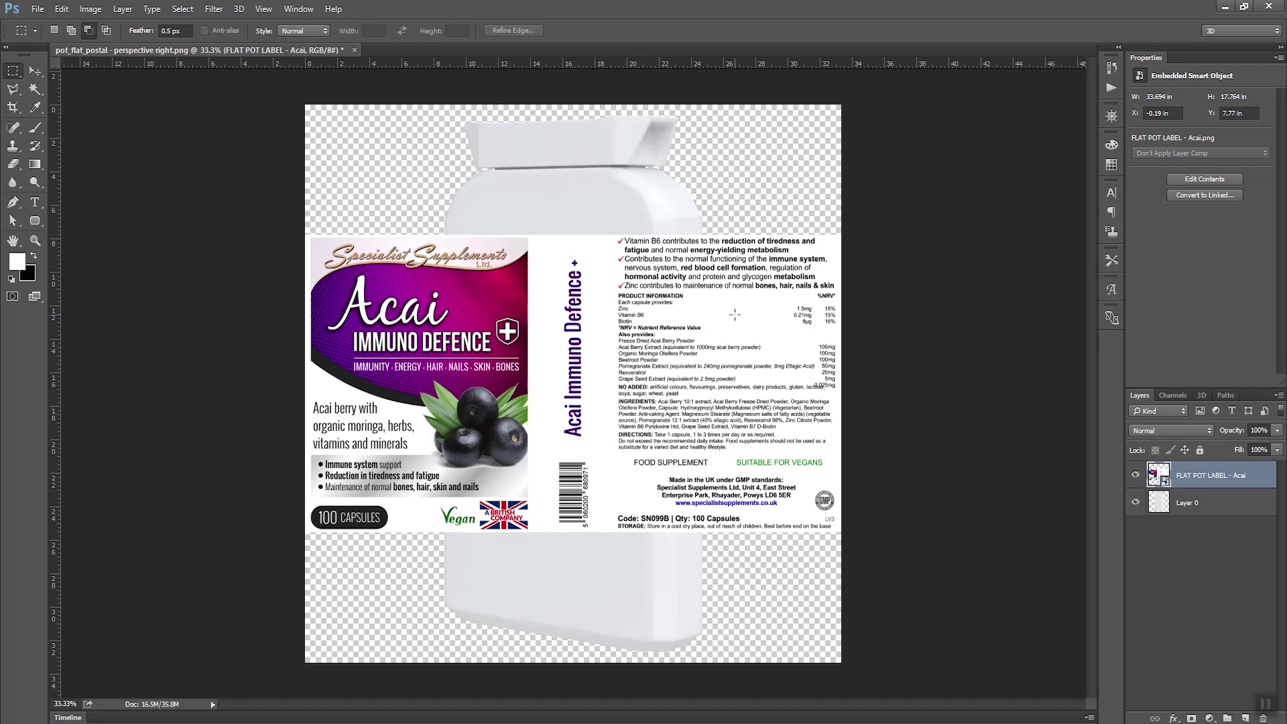
Hide the FLAT POT LABEL - Acai layer to inspect the bare bottle, and show the label again
click(1135, 475)
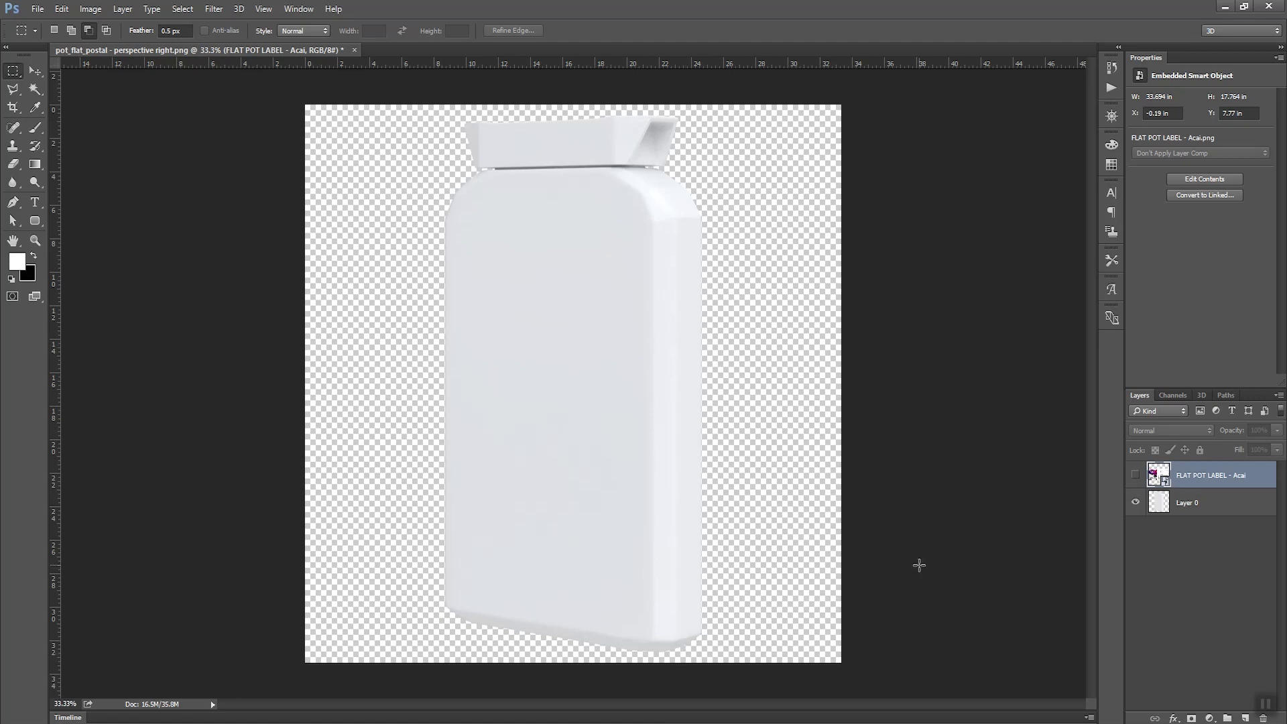
click(1137, 476)
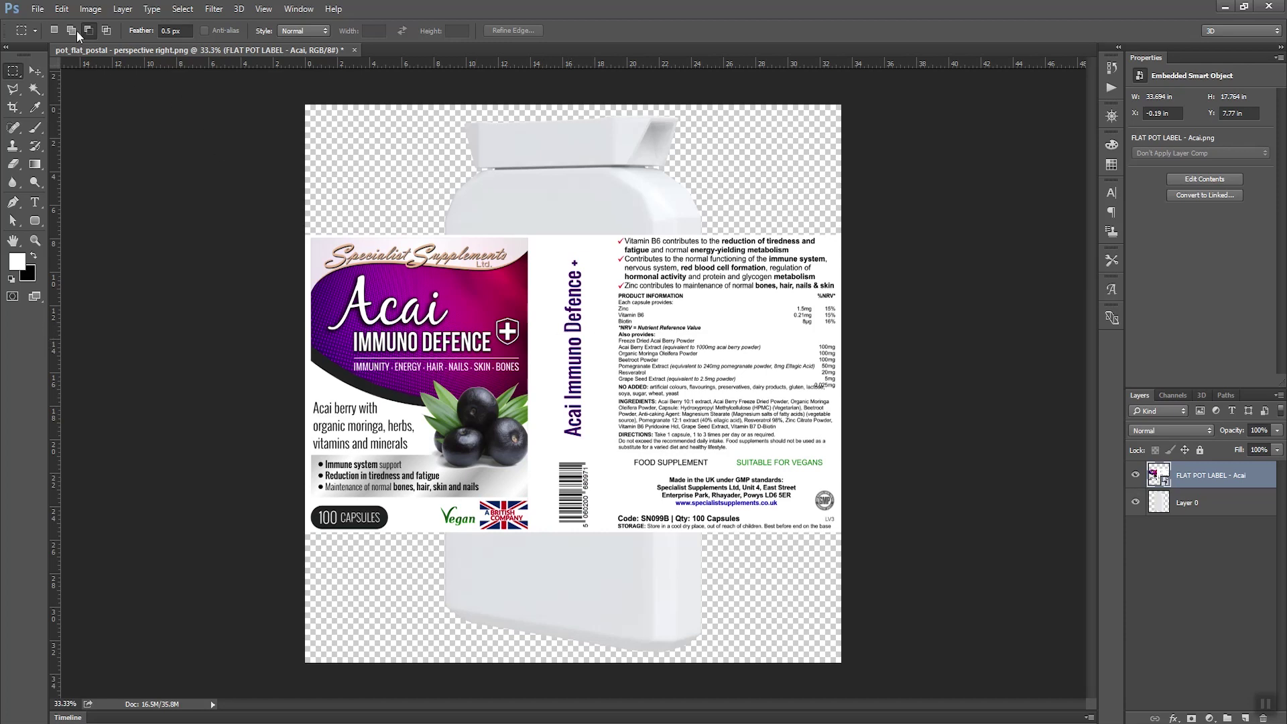
Try to fit the label's left edge to the bottle's left side with a custom Warp transform
click(61, 10)
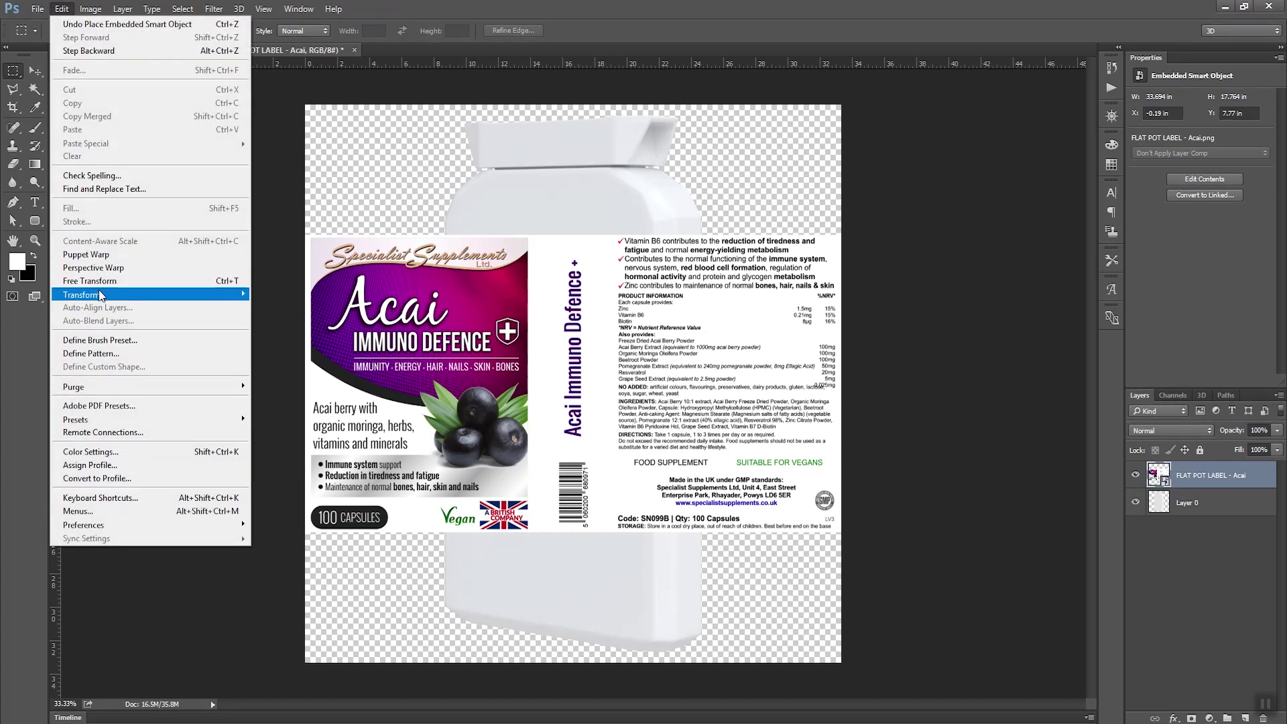
mouse_move(87, 293)
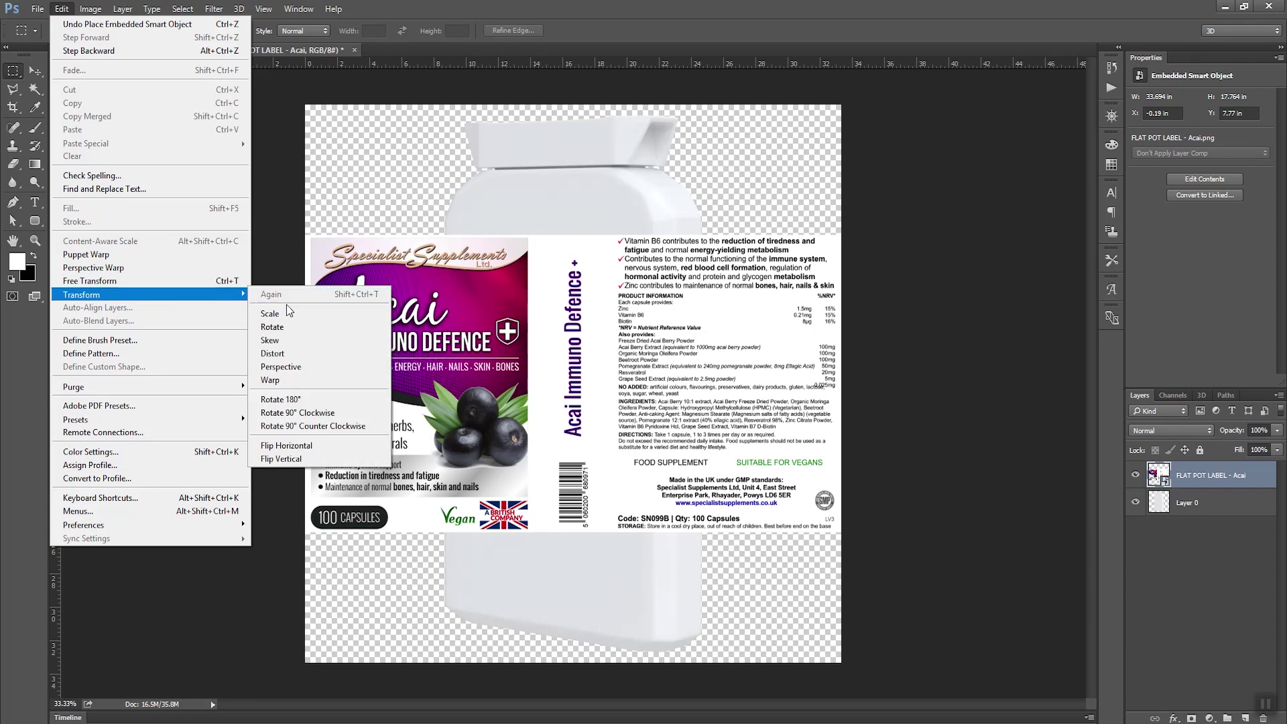
click(271, 380)
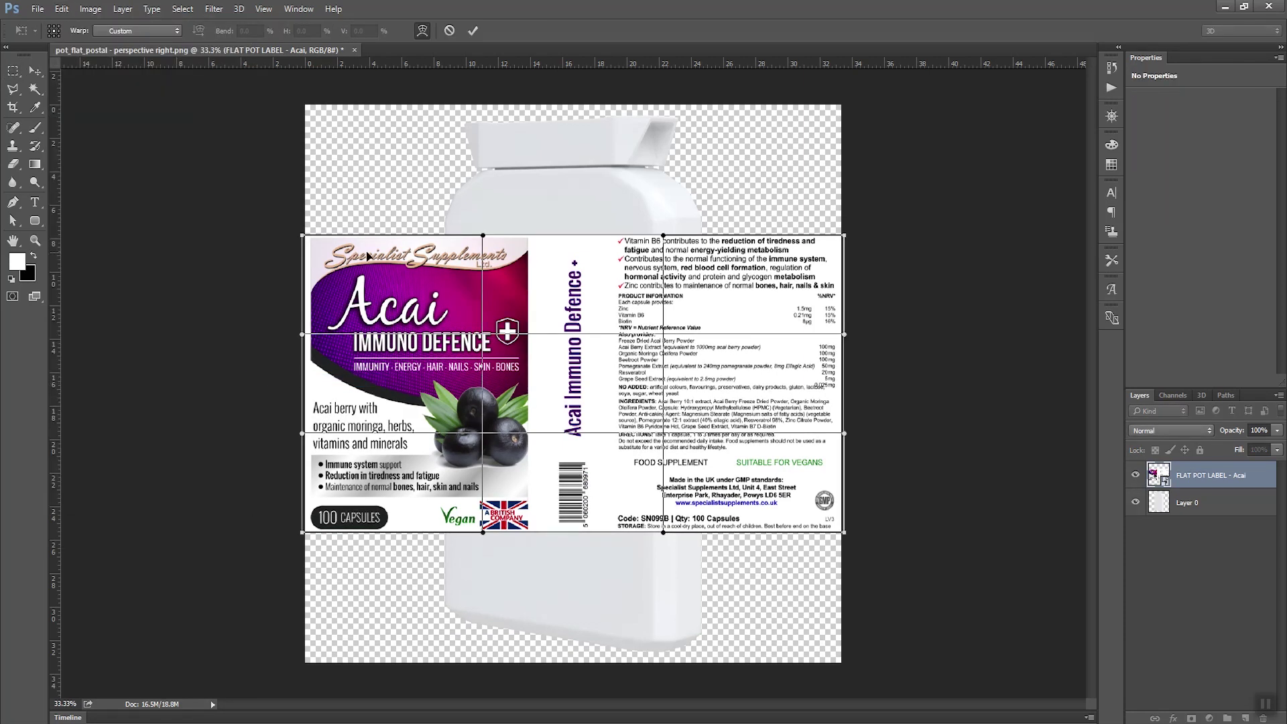
drag(304, 237, 447, 239)
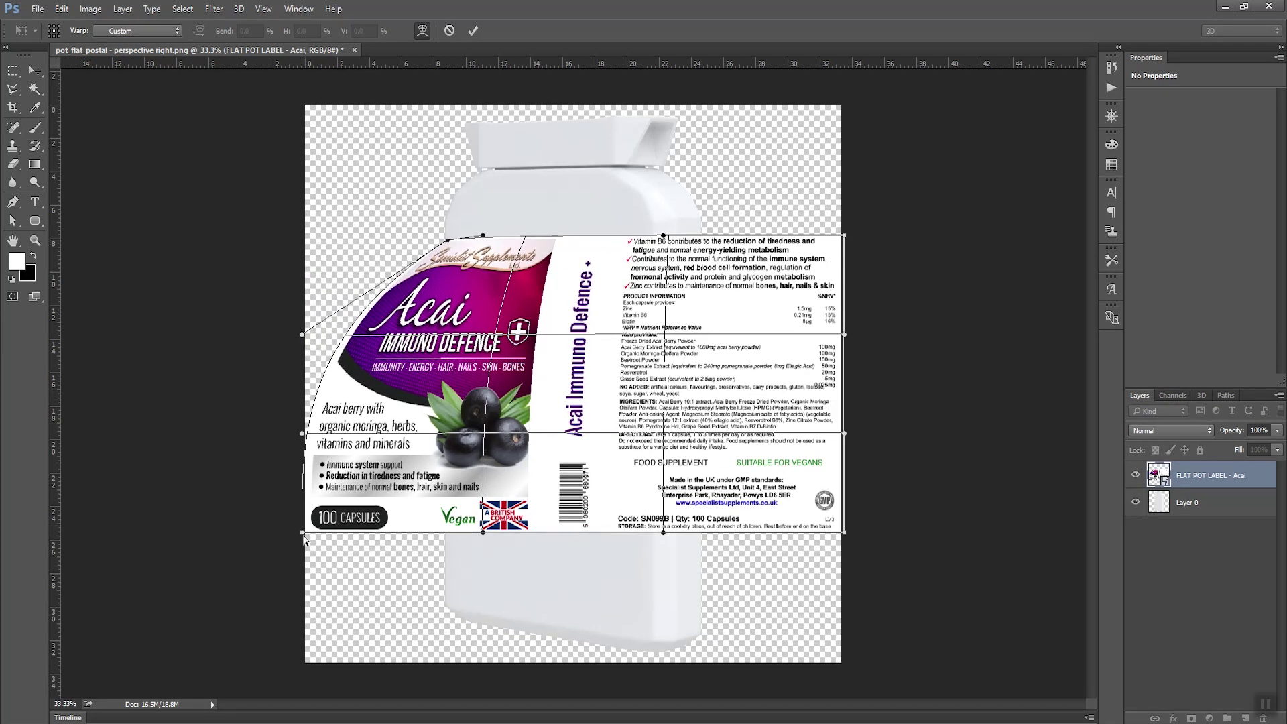
drag(304, 533, 444, 557)
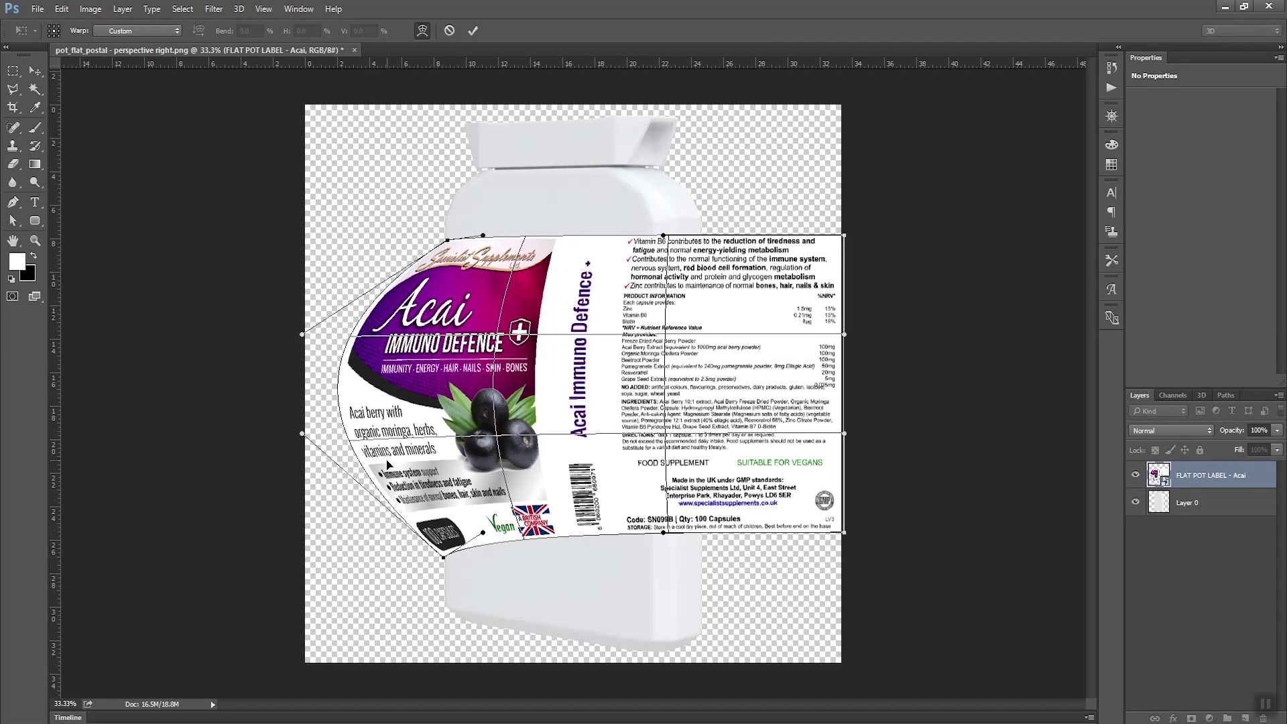
drag(351, 443, 430, 334)
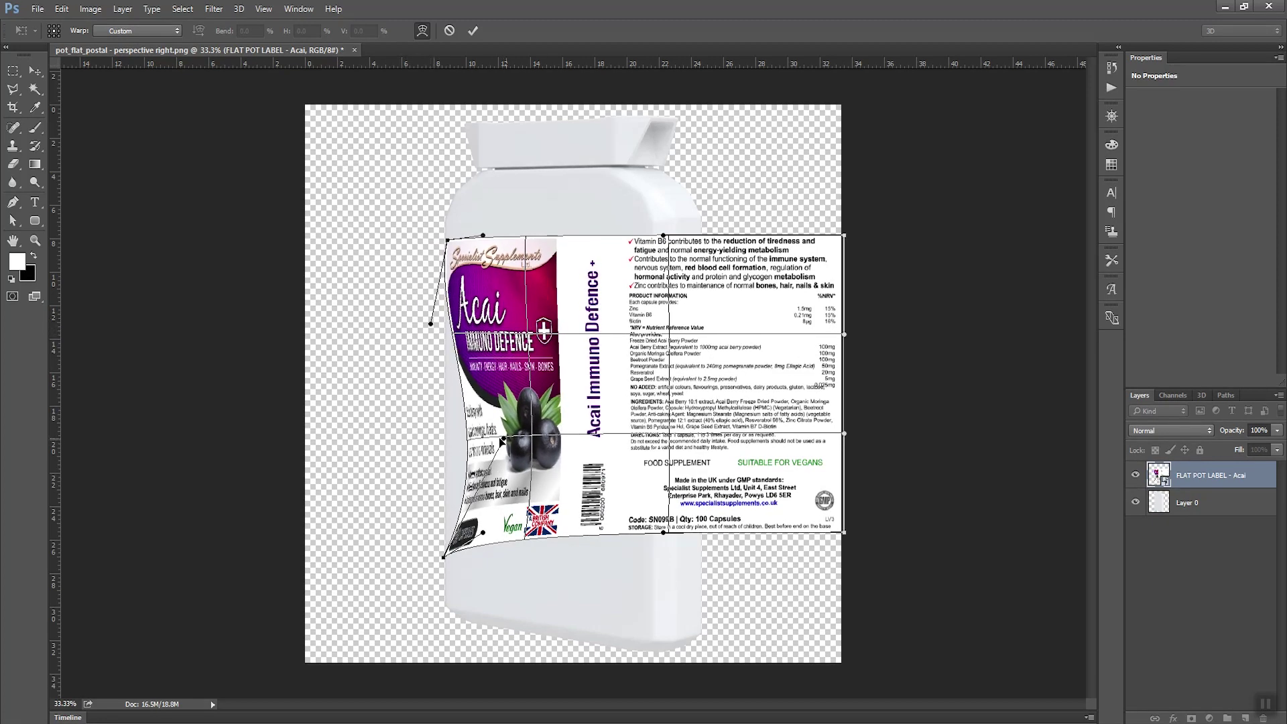
drag(502, 439, 453, 437)
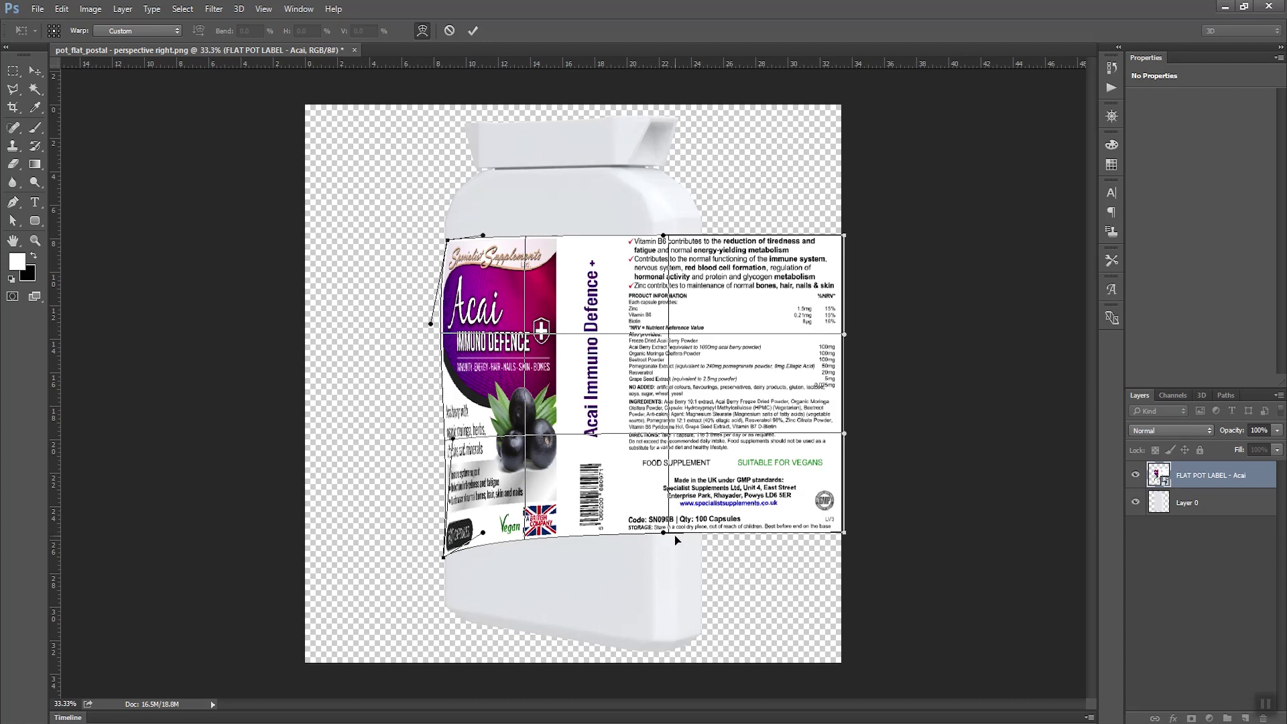
Try to bend the label's top, bottom and front area to the bottle's perspective, and commit the warp
drag(671, 533, 732, 634)
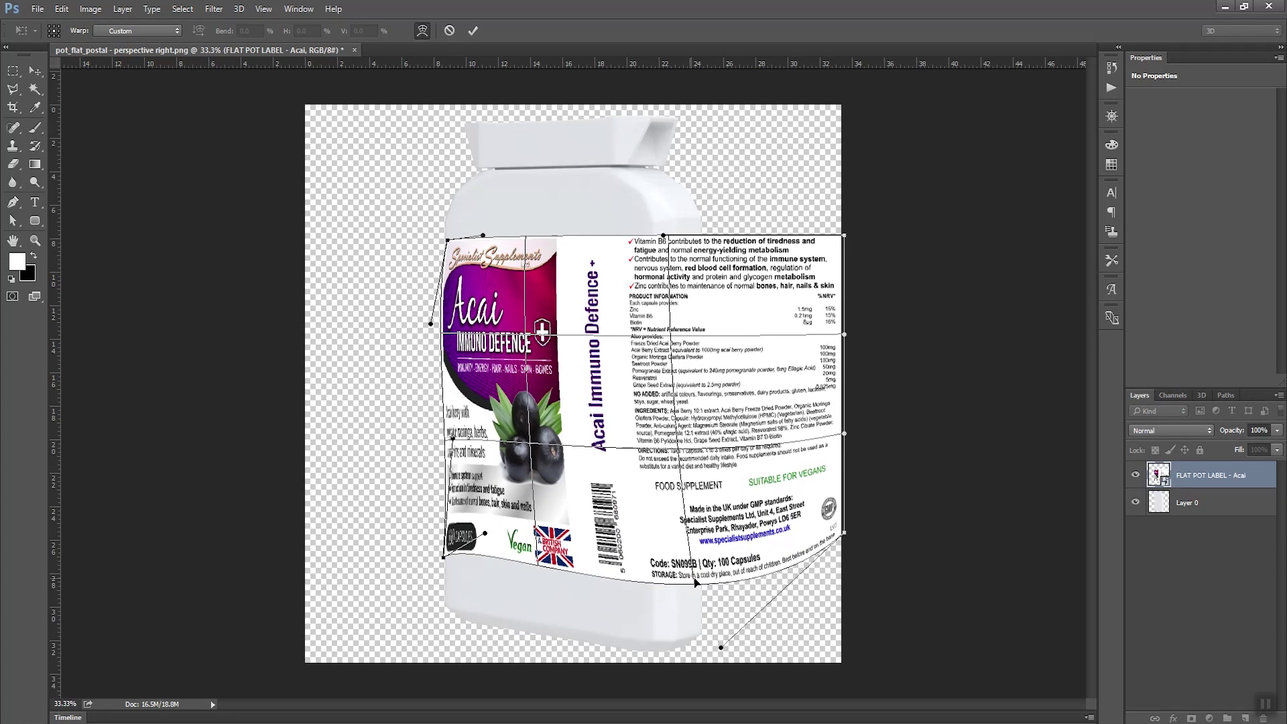
drag(523, 281, 703, 228)
drag(644, 581, 689, 588)
drag(744, 436, 731, 383)
drag(748, 523, 597, 500)
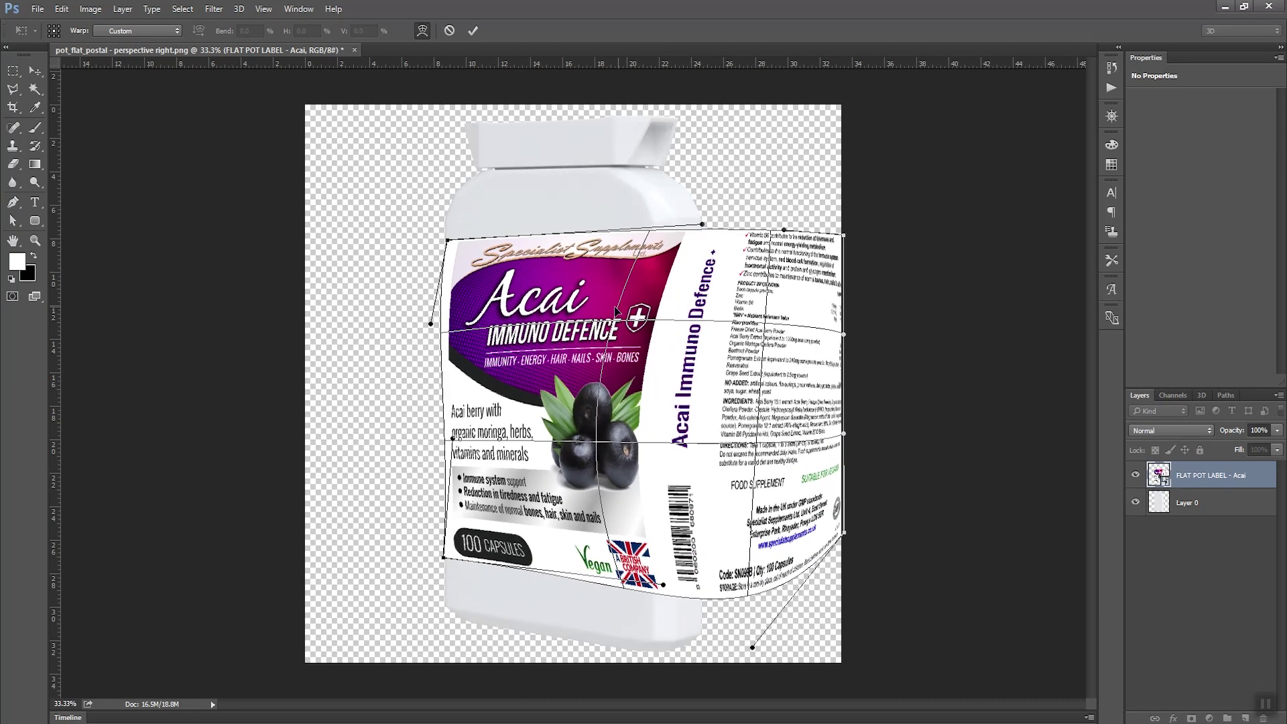
drag(618, 312, 705, 278)
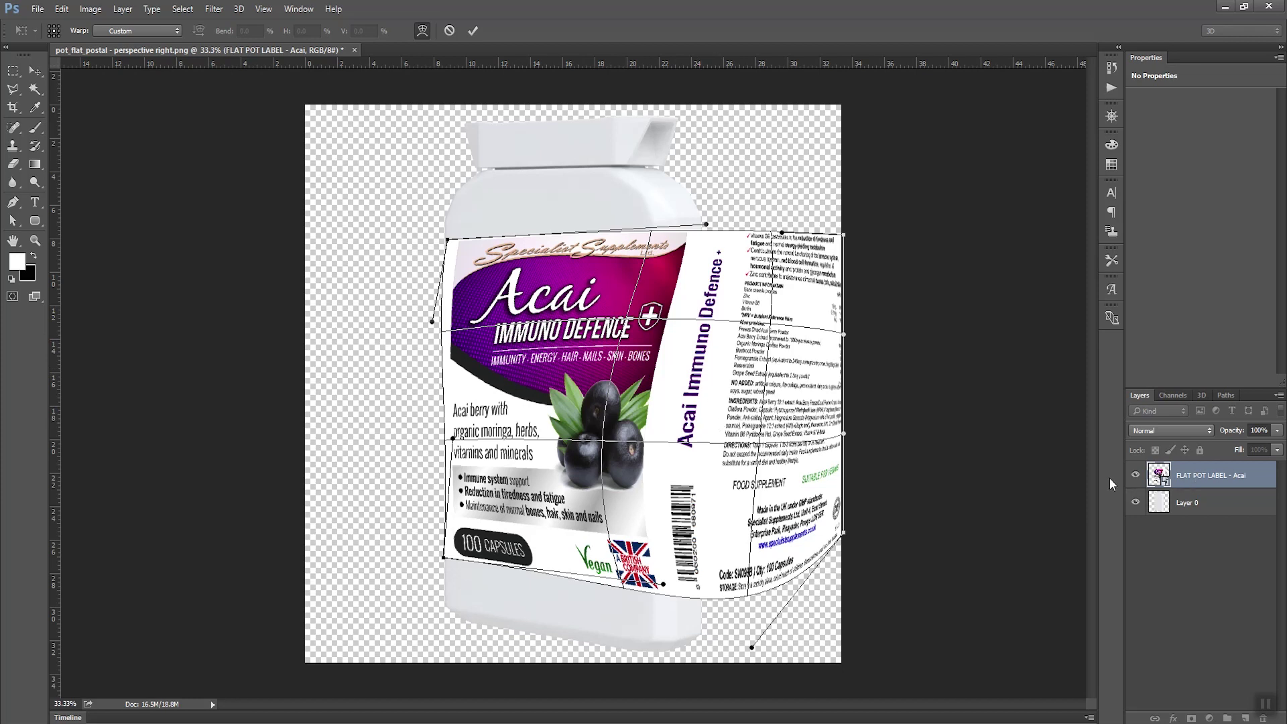
key(Return)
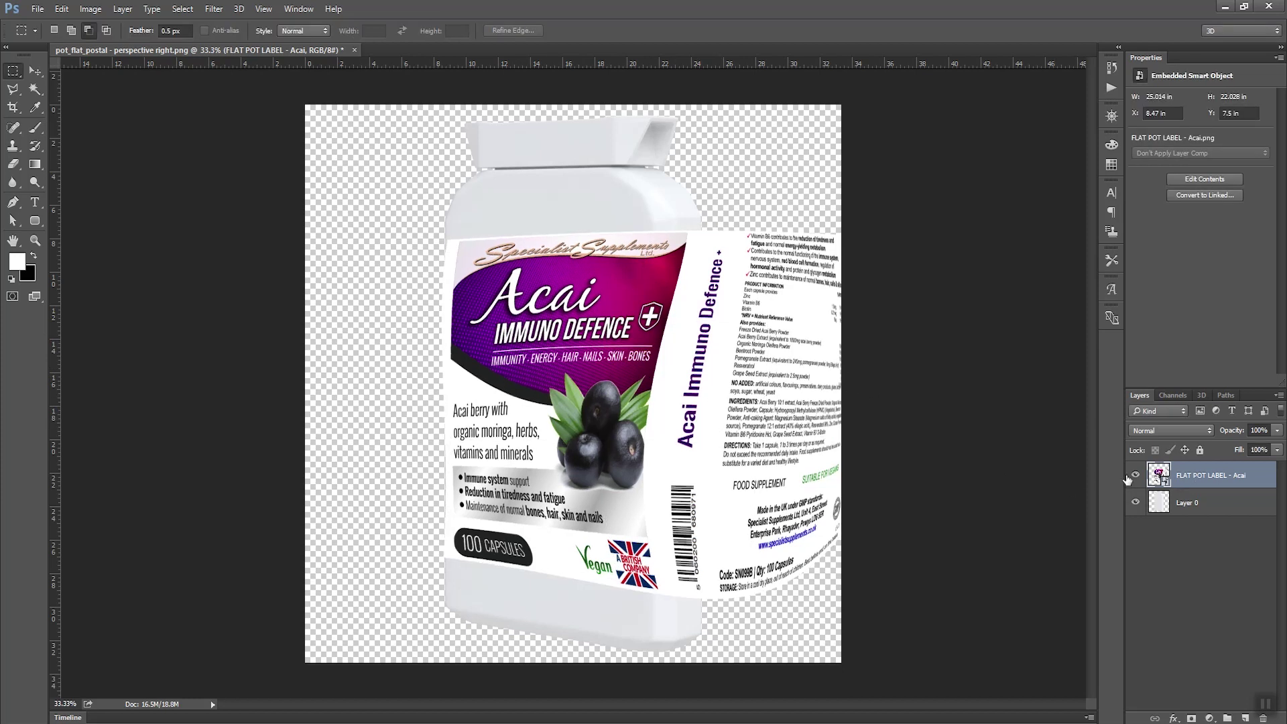
Compare the bottle with and without the warped label, and undo the label's Warp transform
click(1135, 476)
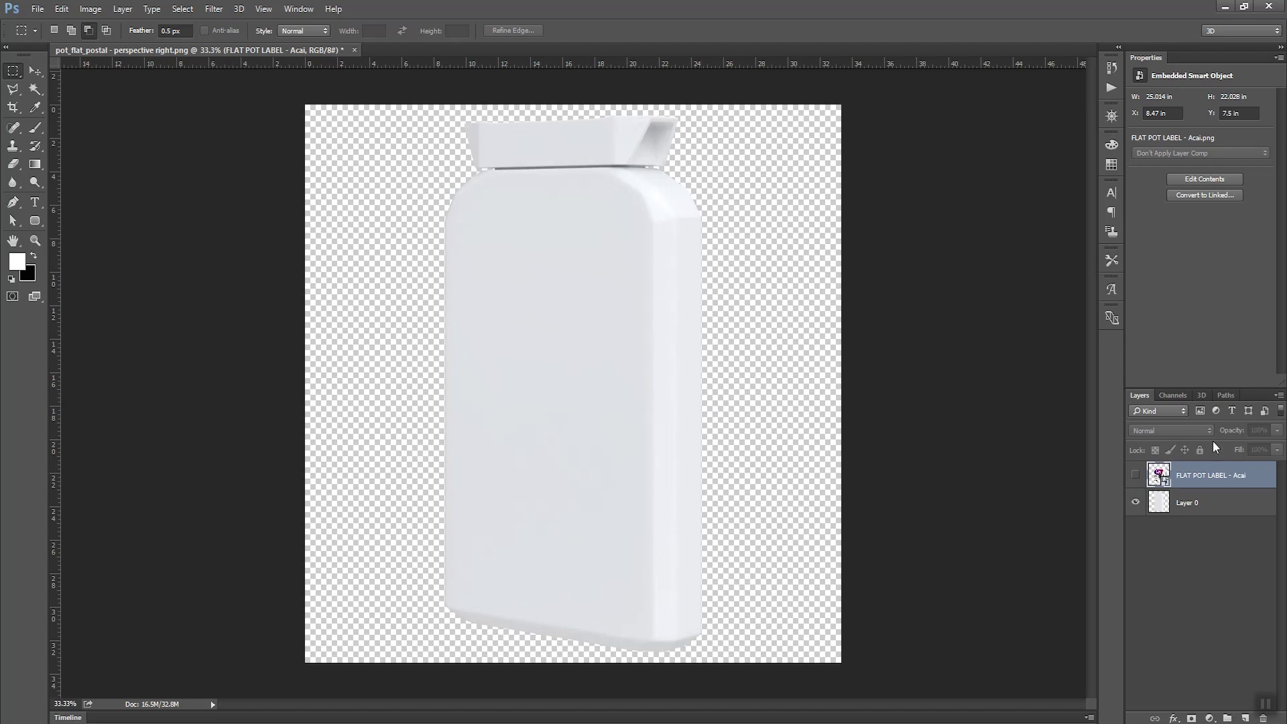
click(1135, 476)
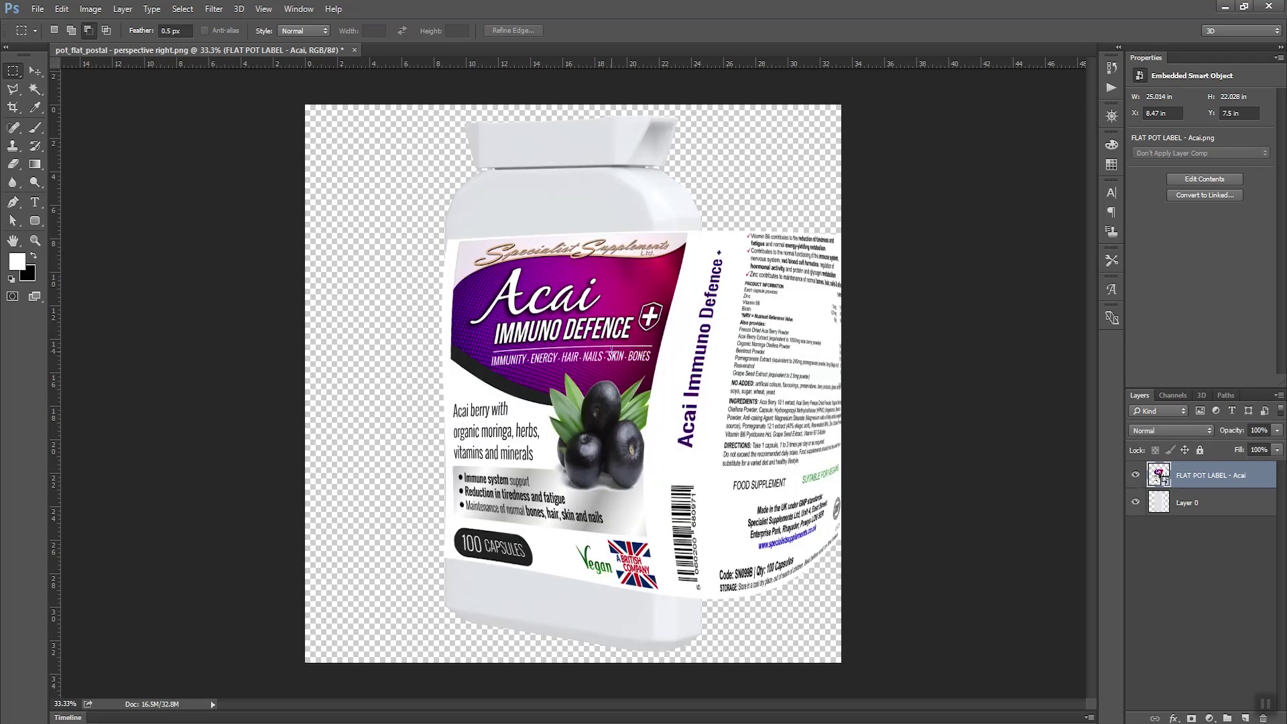
key(ctrl+z)
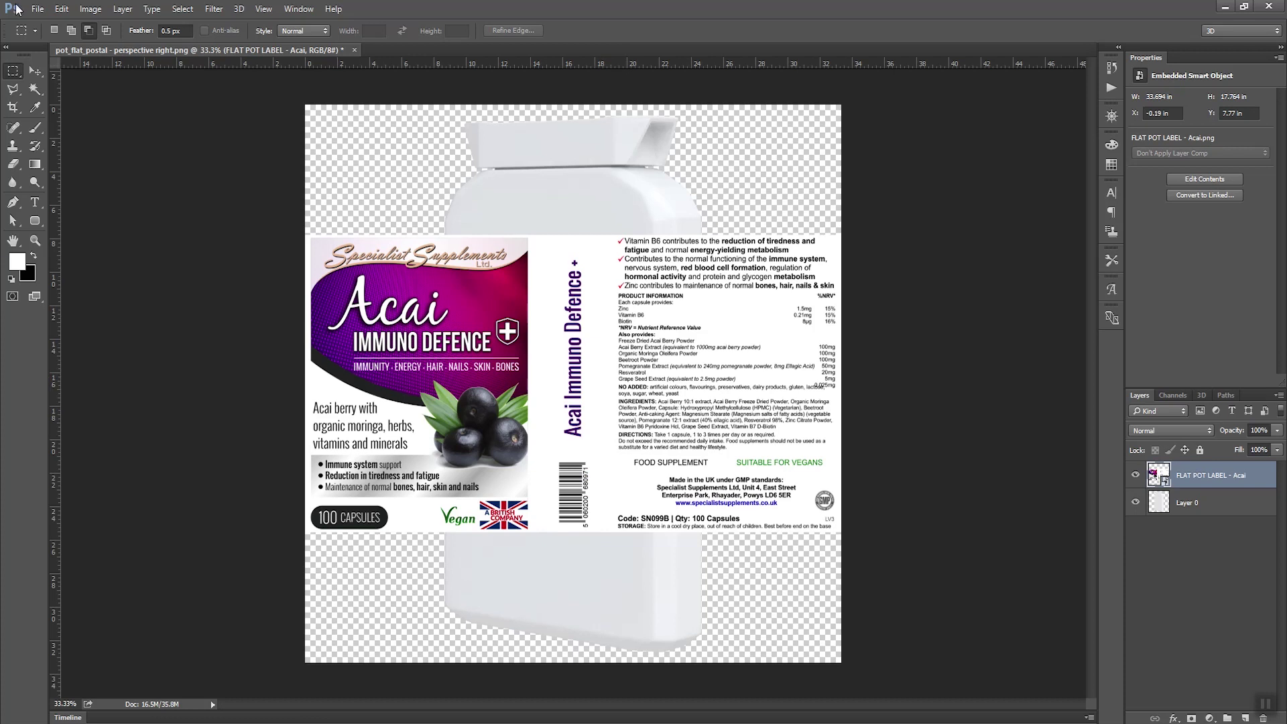
Start a Perspective Warp on the label and fit one layout quad around its front panel, from the left edge to just past the purple artwork
click(62, 8)
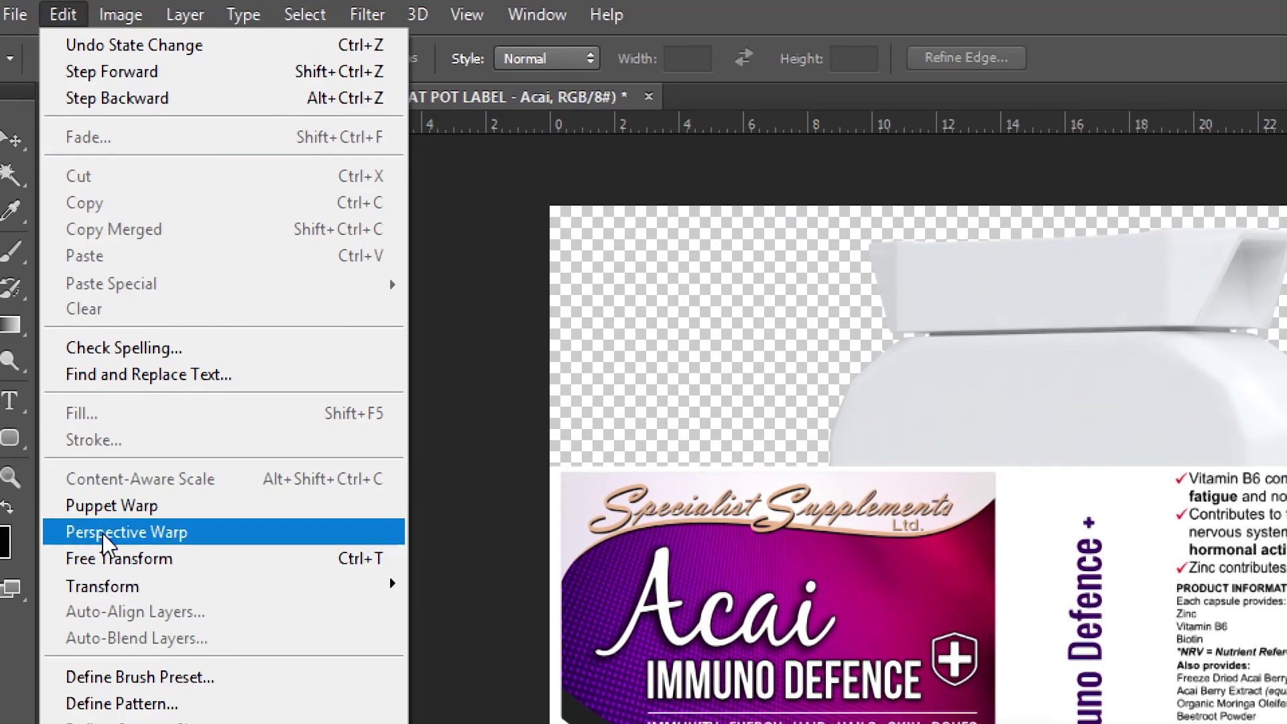
click(186, 535)
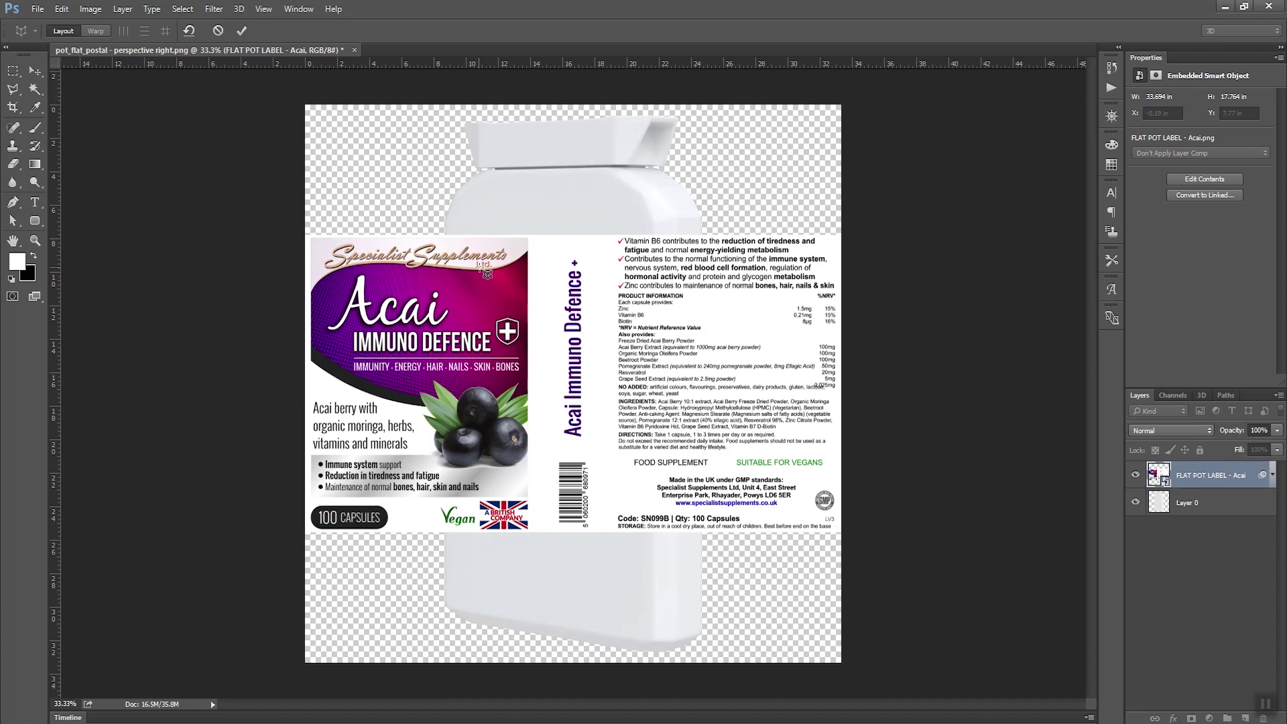
click(455, 265)
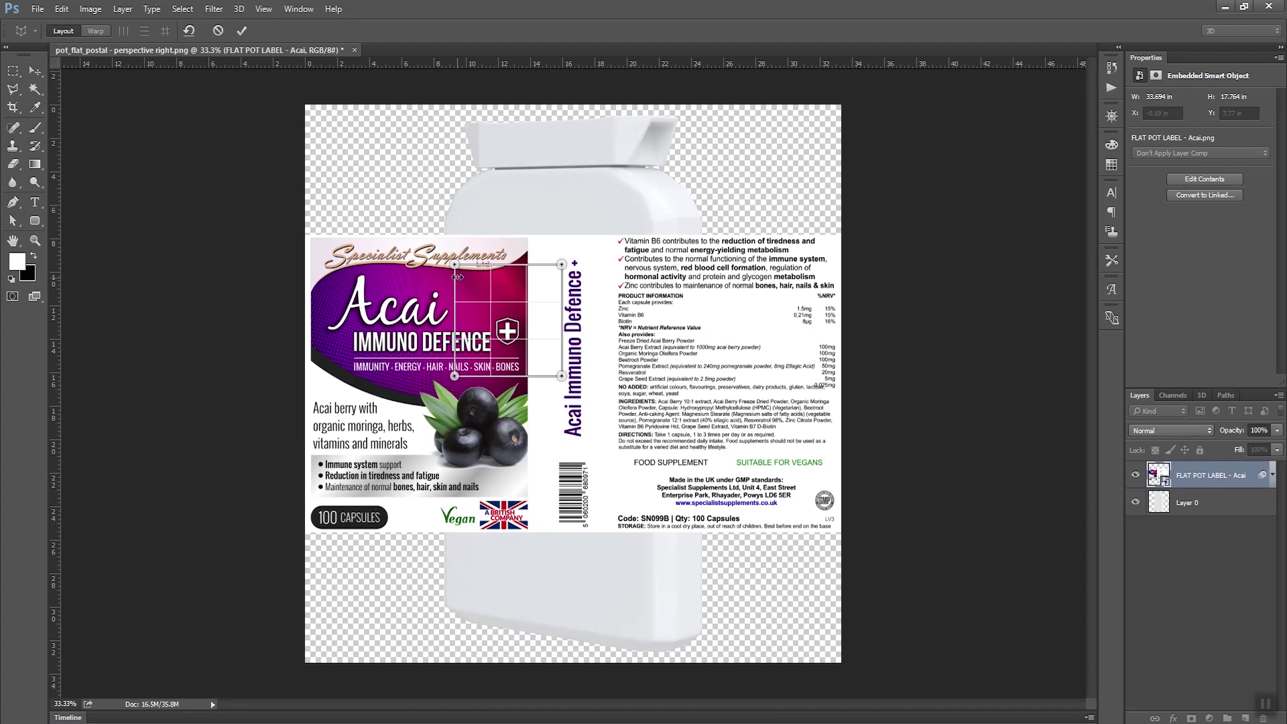
drag(456, 267, 302, 236)
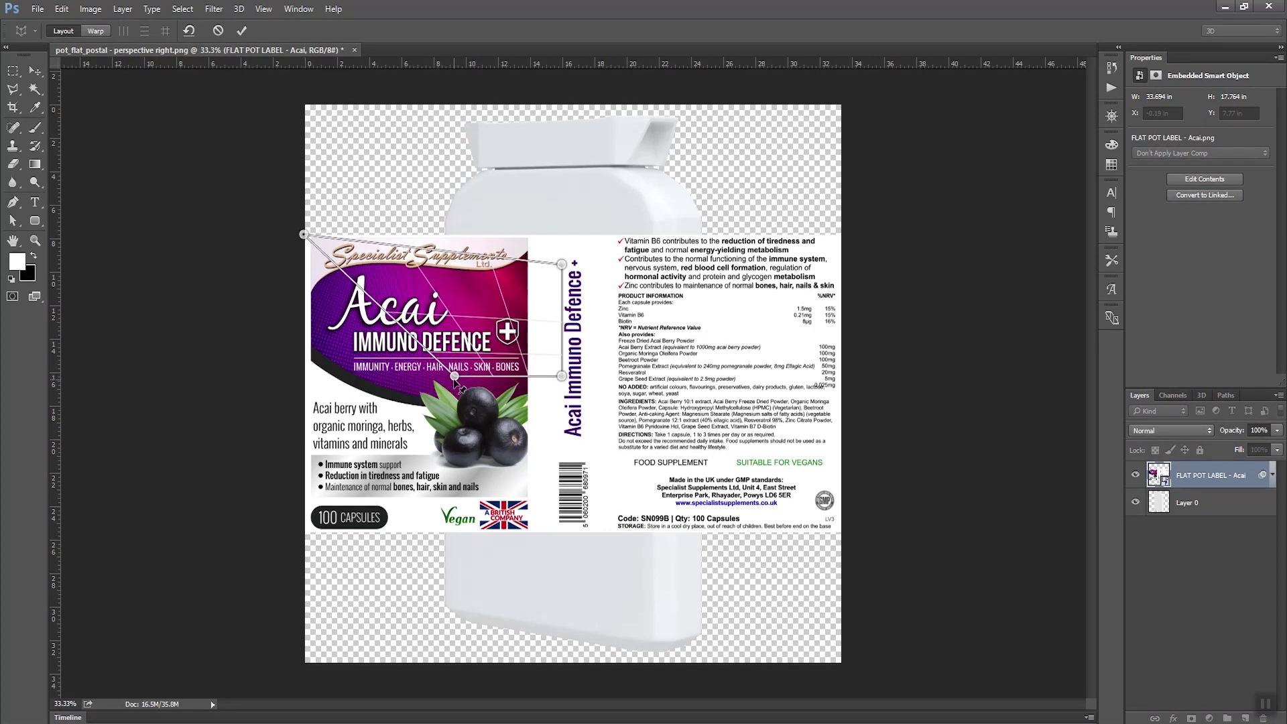
drag(456, 377, 306, 532)
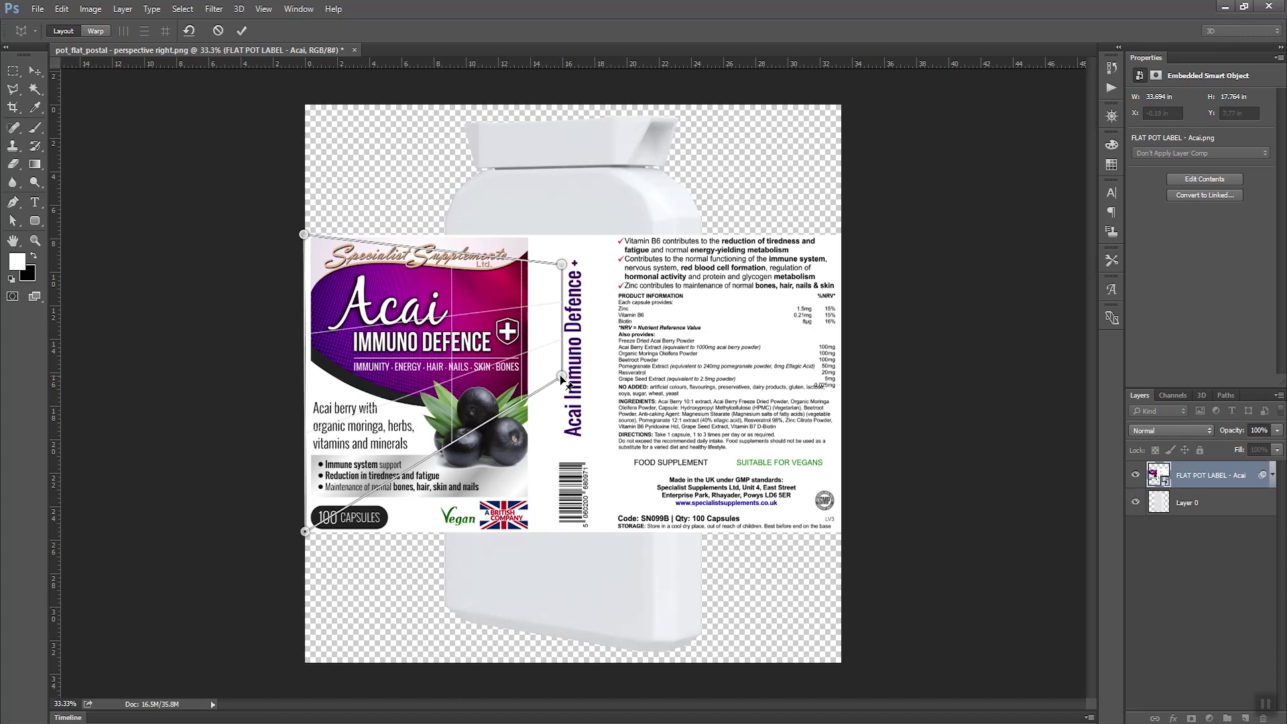
drag(562, 378, 554, 533)
drag(562, 264, 550, 236)
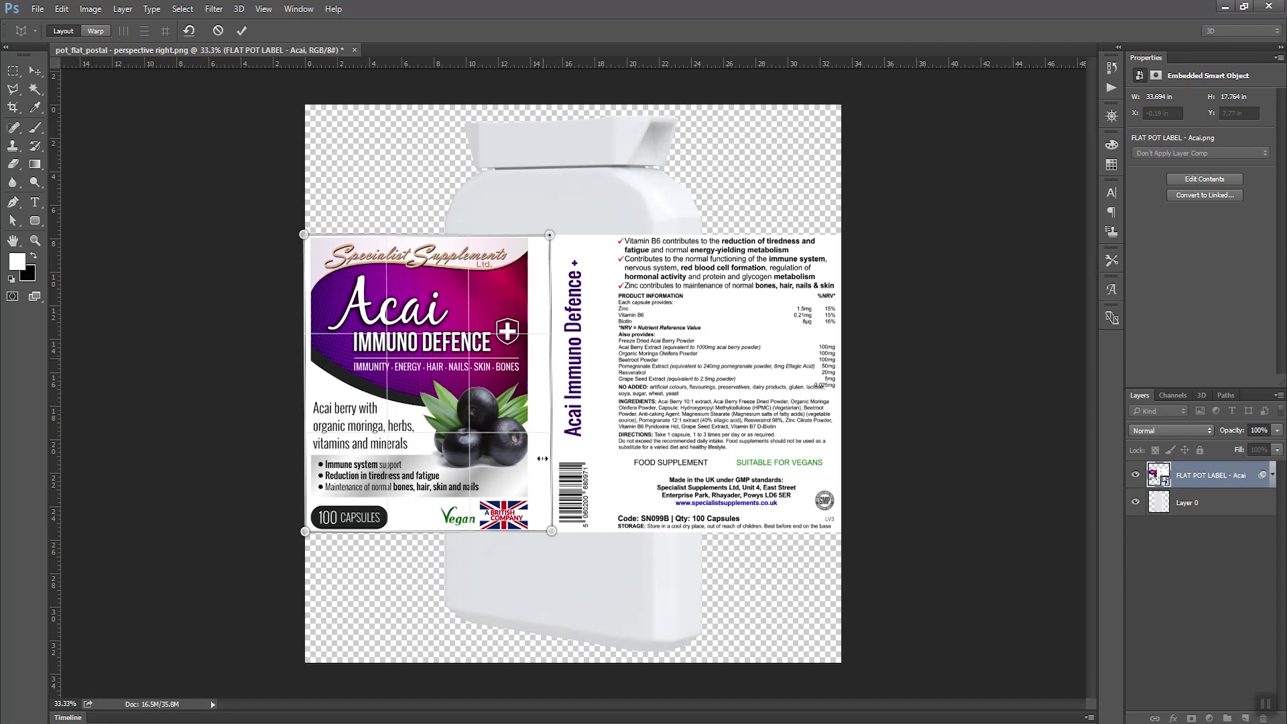
drag(555, 528, 550, 529)
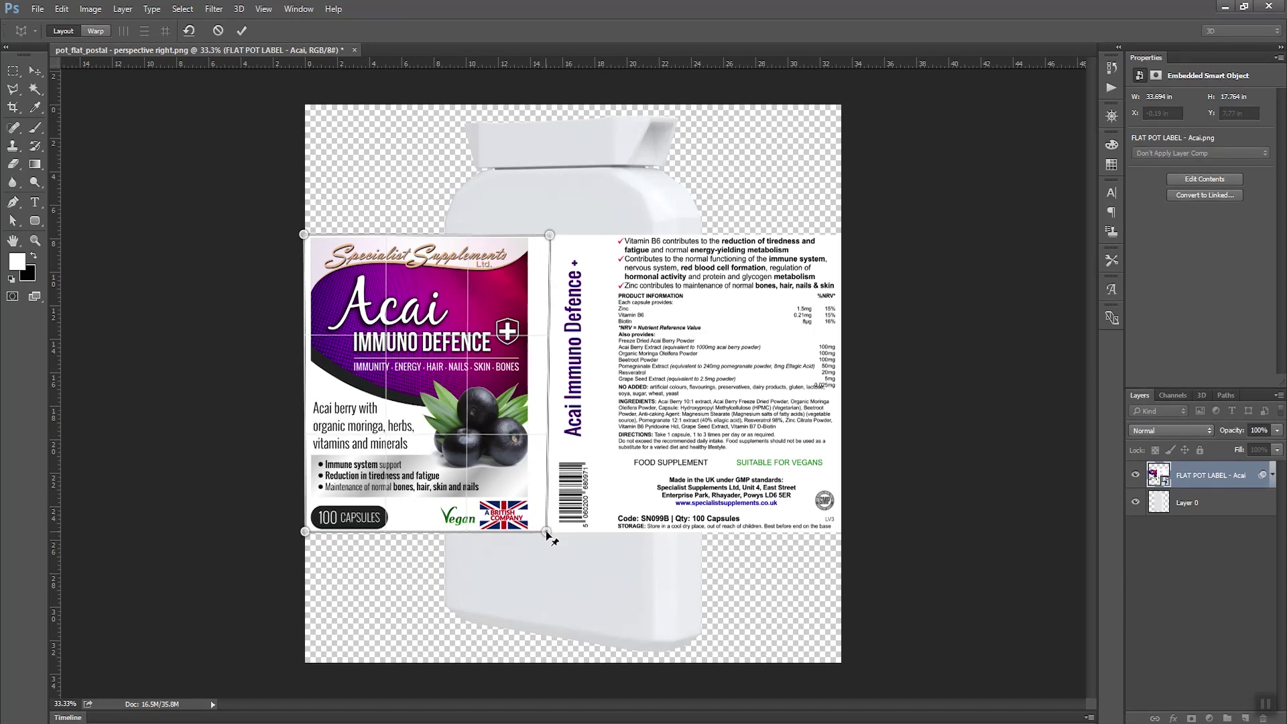
drag(549, 236, 544, 237)
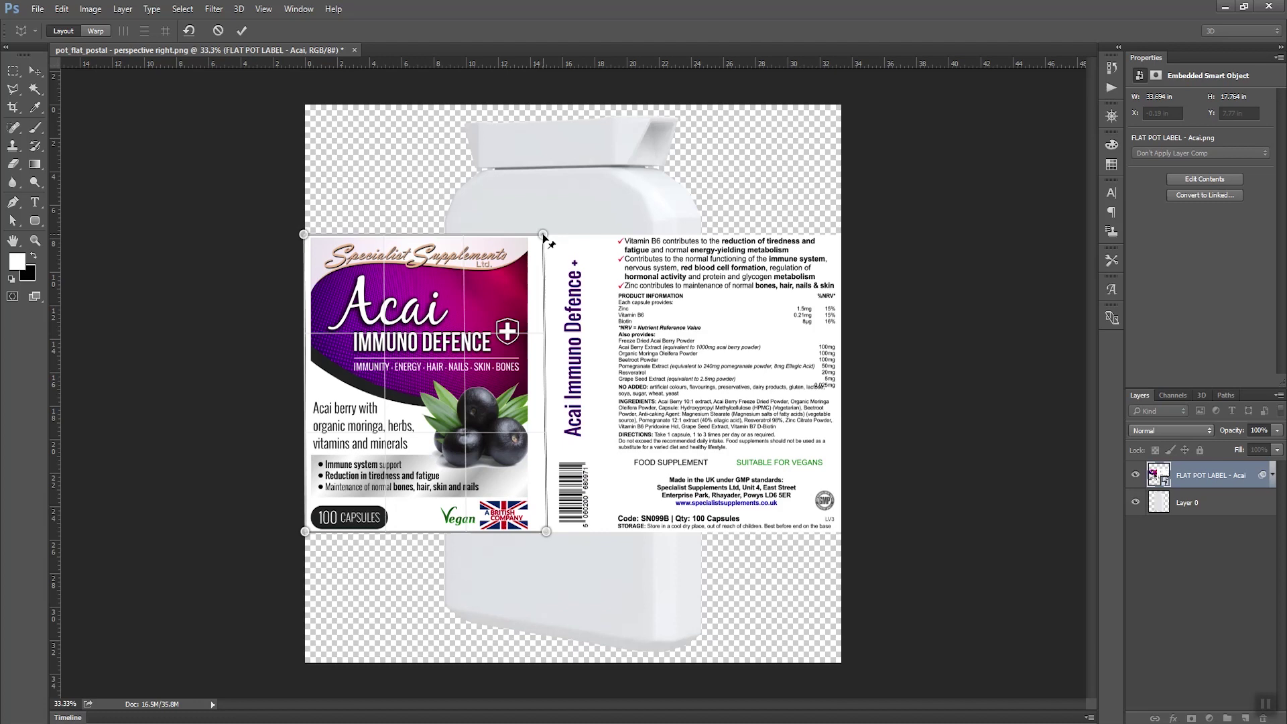
drag(547, 532, 545, 533)
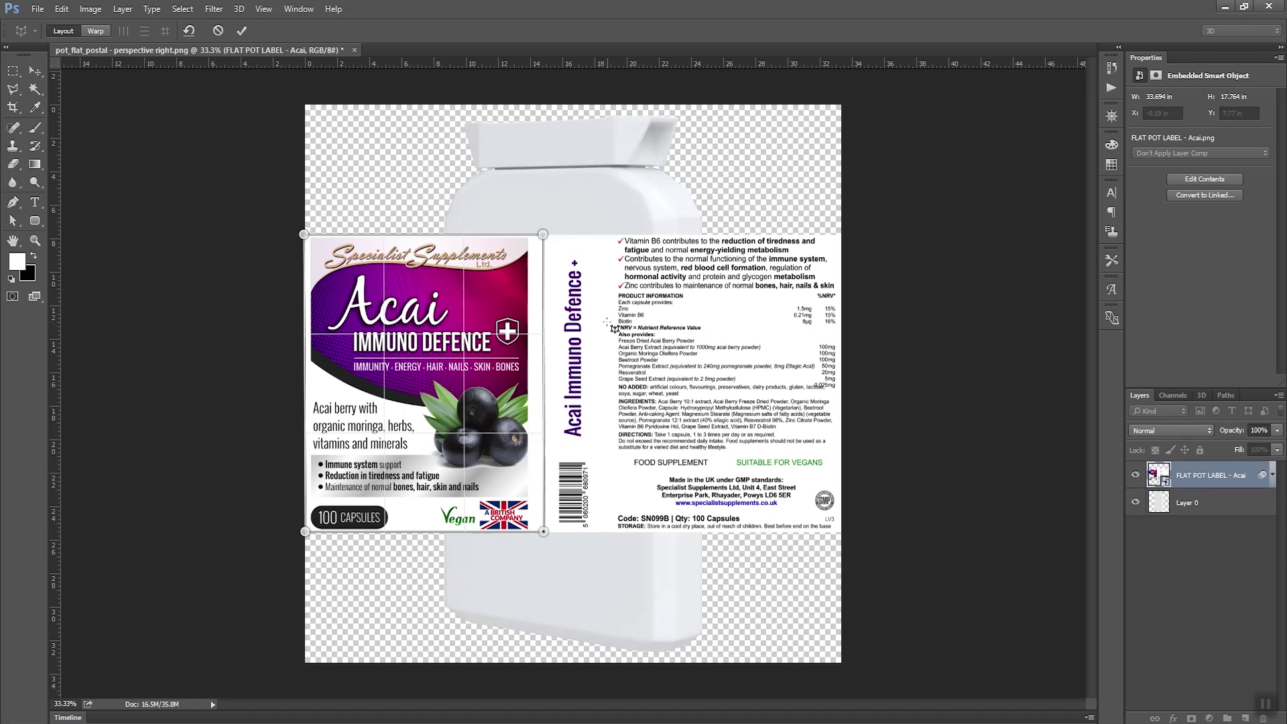
Add a second Perspective Warp quad over the label's side strip and try aligning its upper-left corner beside the front panel's quad
click(560, 245)
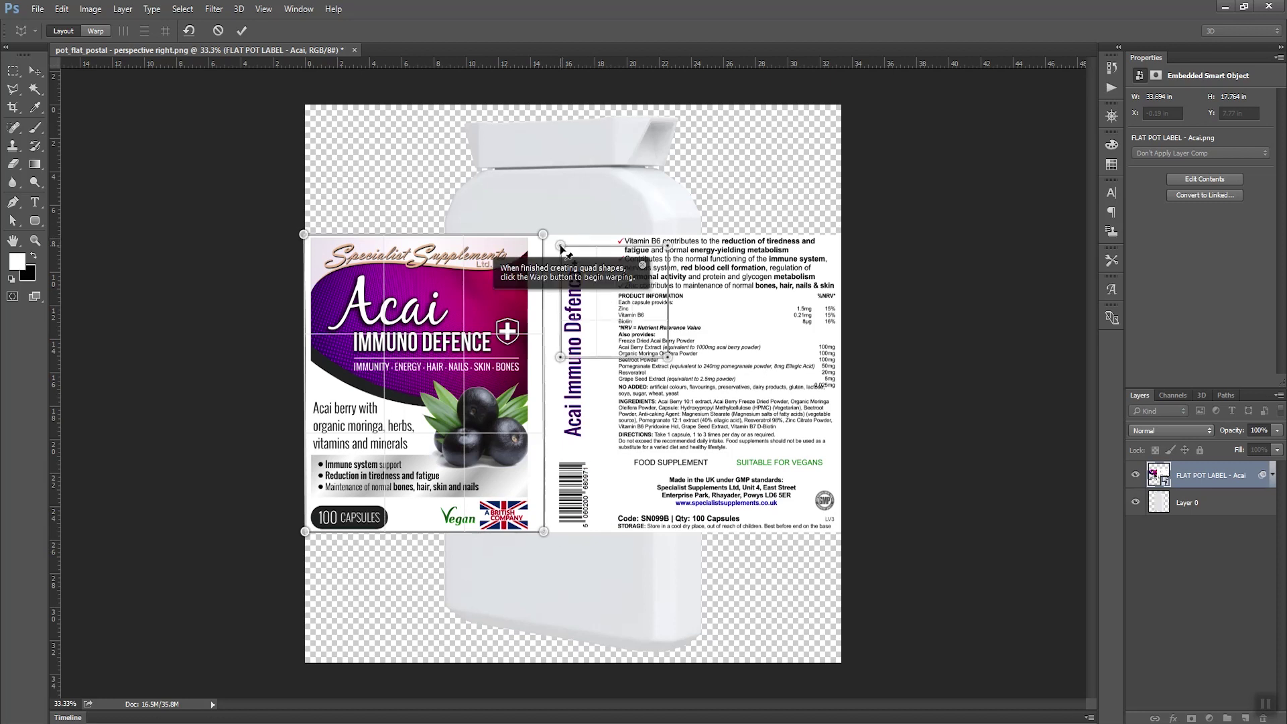
drag(562, 248, 558, 236)
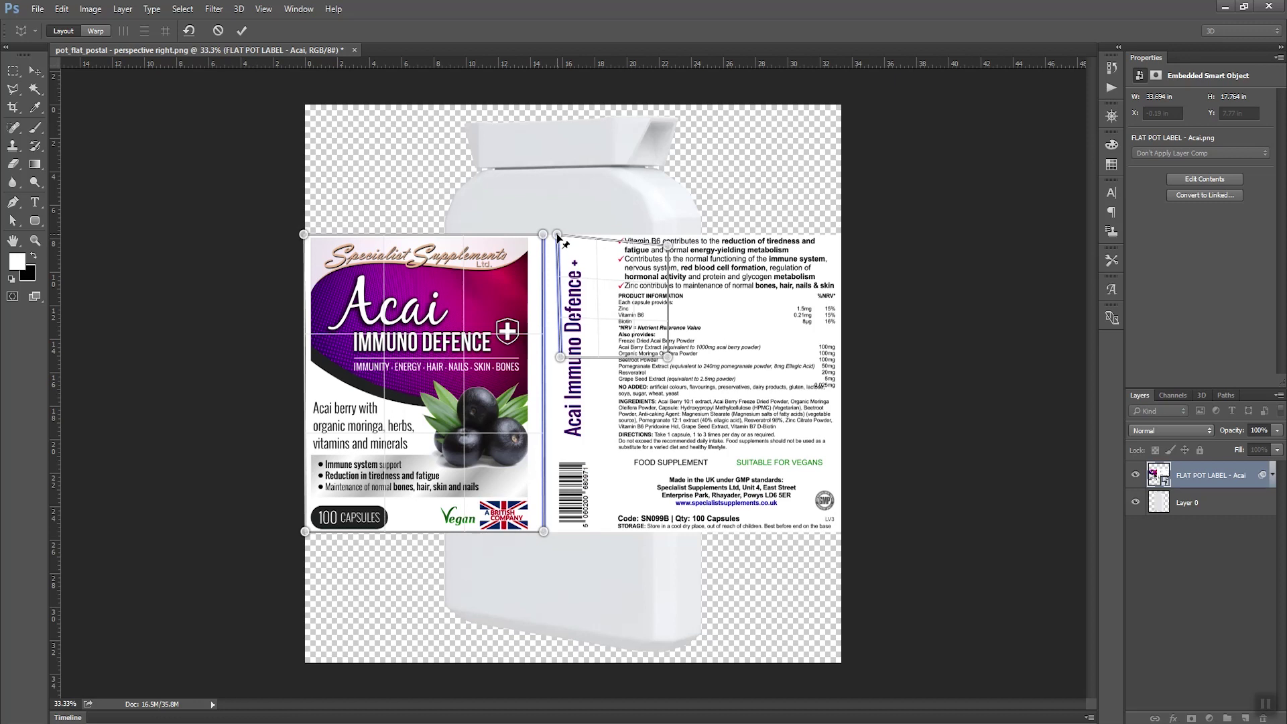
drag(557, 236, 558, 236)
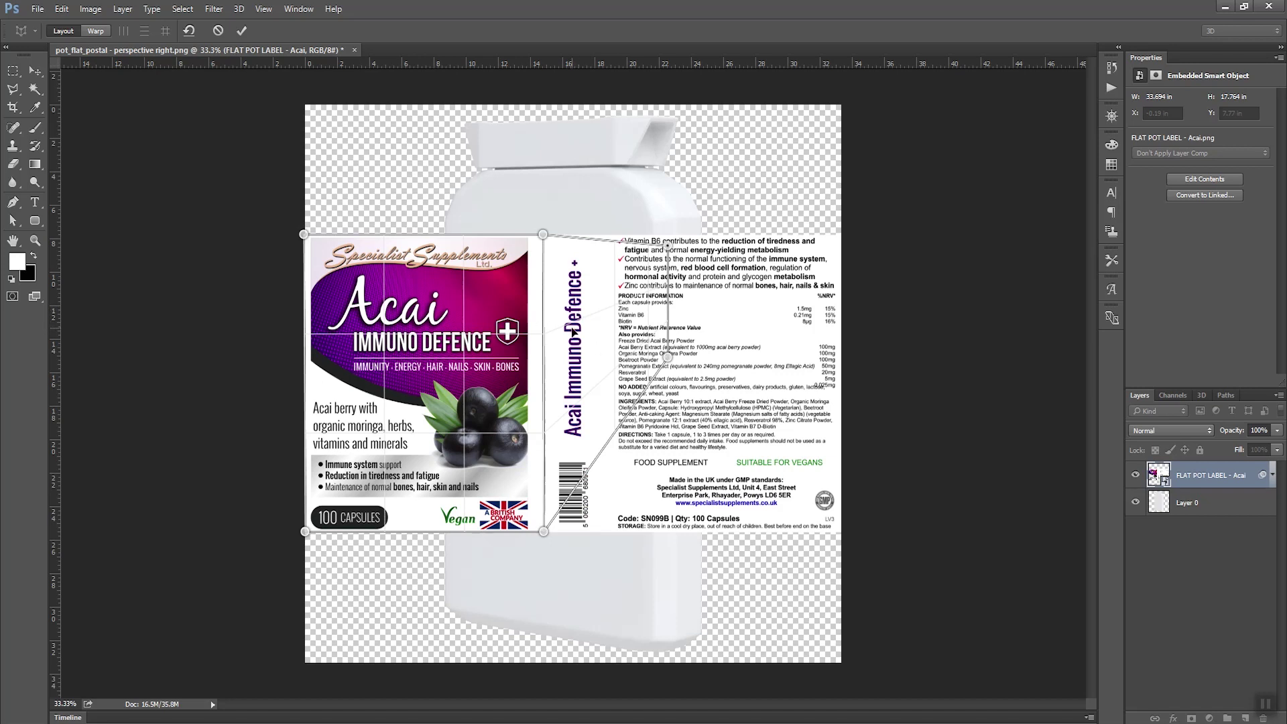
click(574, 331)
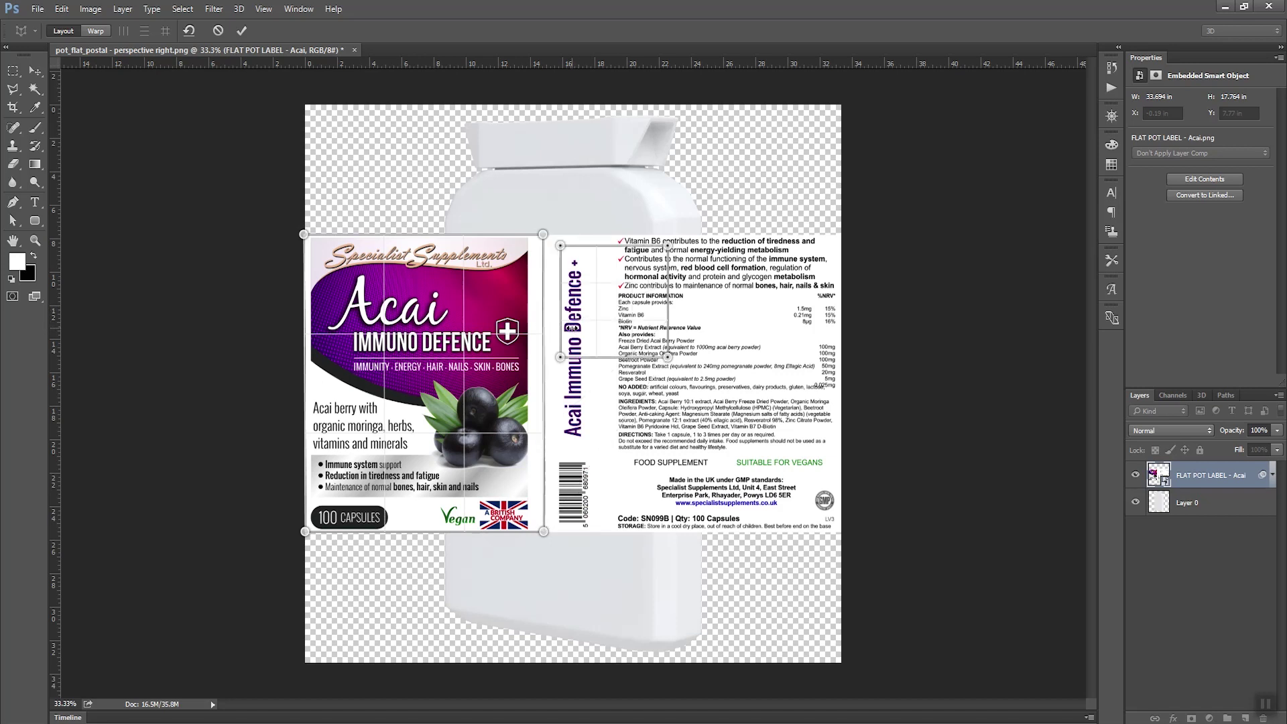
Fit the second quad around the vertical Acai Immuno Defence + strip and adjust the facing edges of both quads, leaving a narrow gap
drag(560, 356, 562, 536)
drag(561, 246, 562, 236)
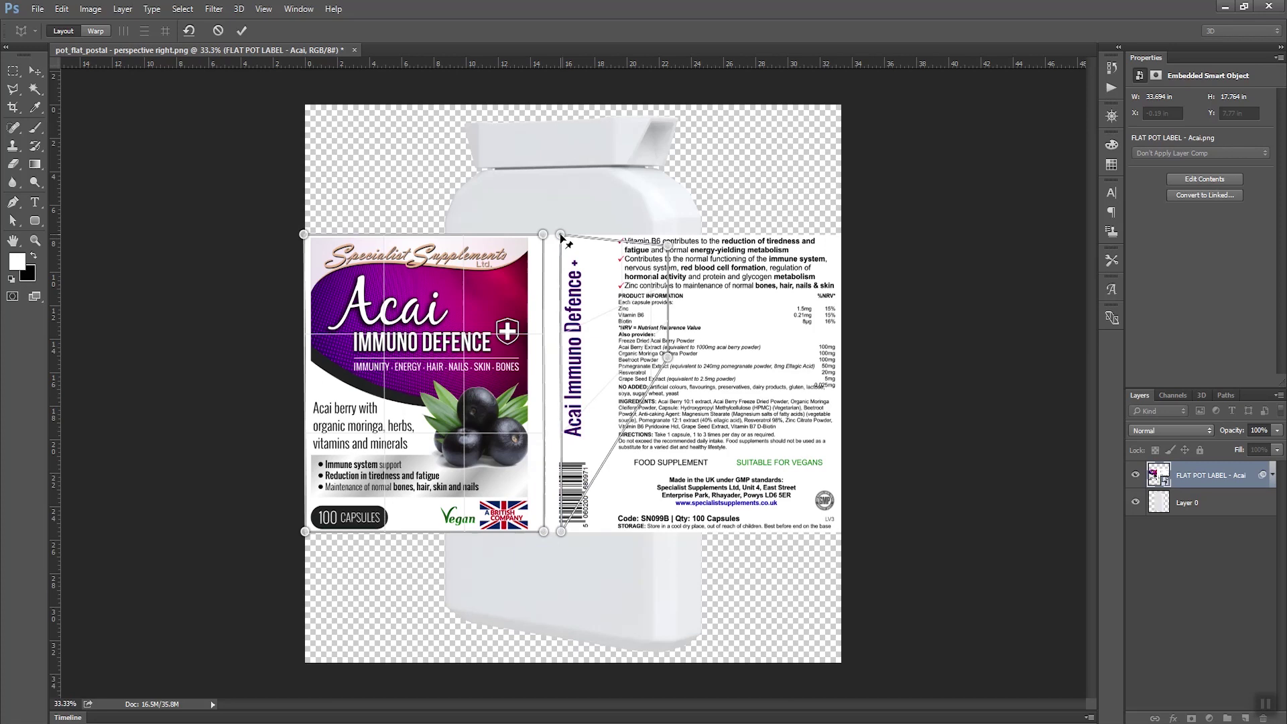
drag(669, 247, 590, 239)
drag(668, 358, 535, 532)
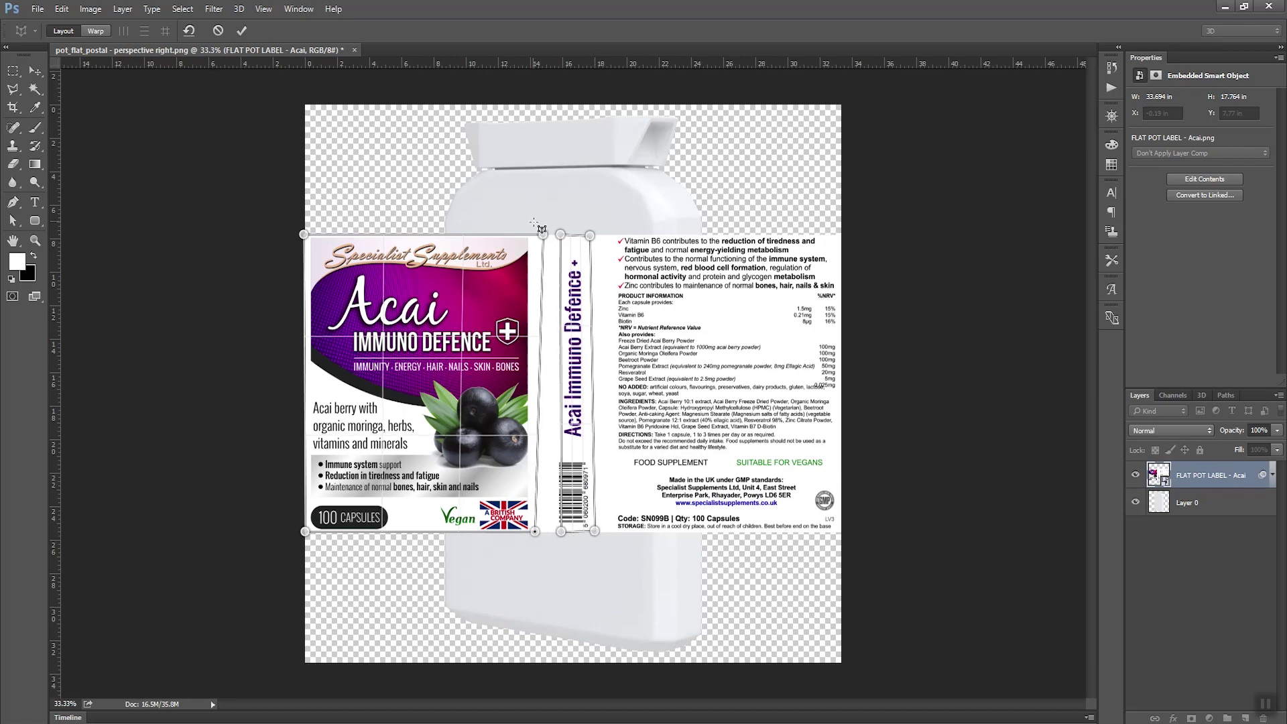
drag(543, 235, 553, 236)
drag(559, 530, 552, 531)
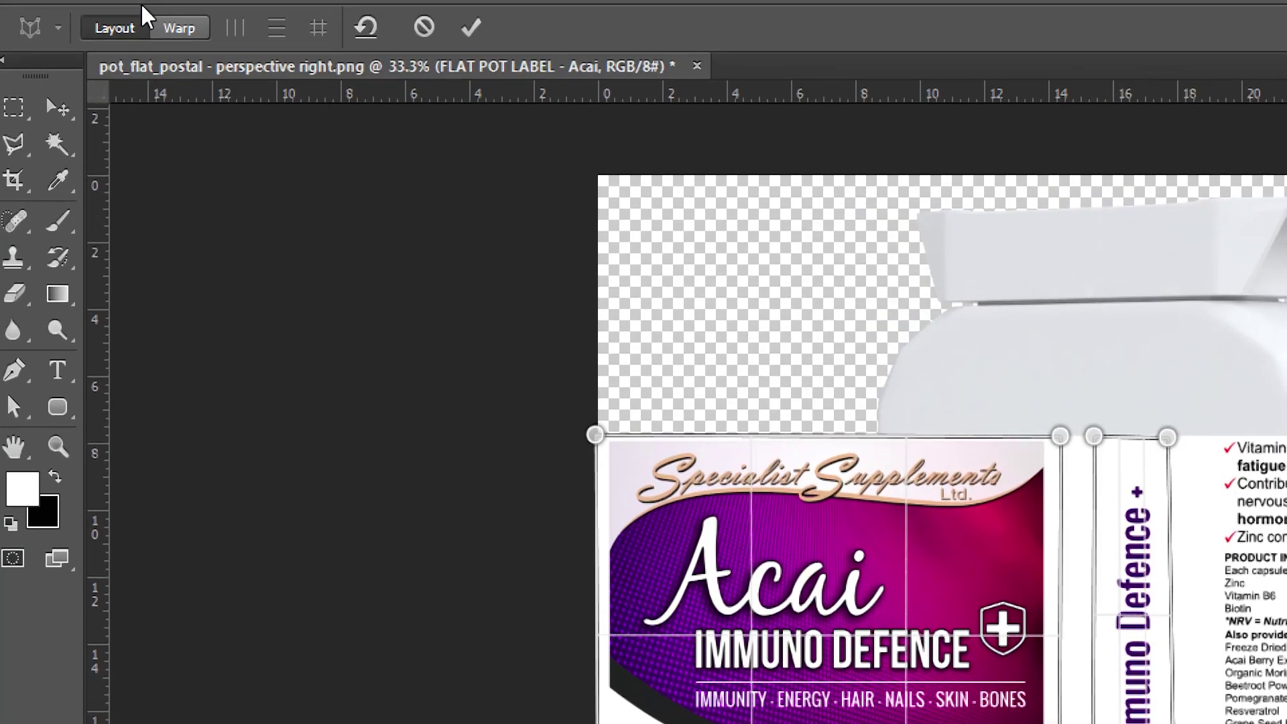
Switch the Perspective Warp from layout to warping and fit the side-strip quad to the narrow right side of the bottle
click(177, 25)
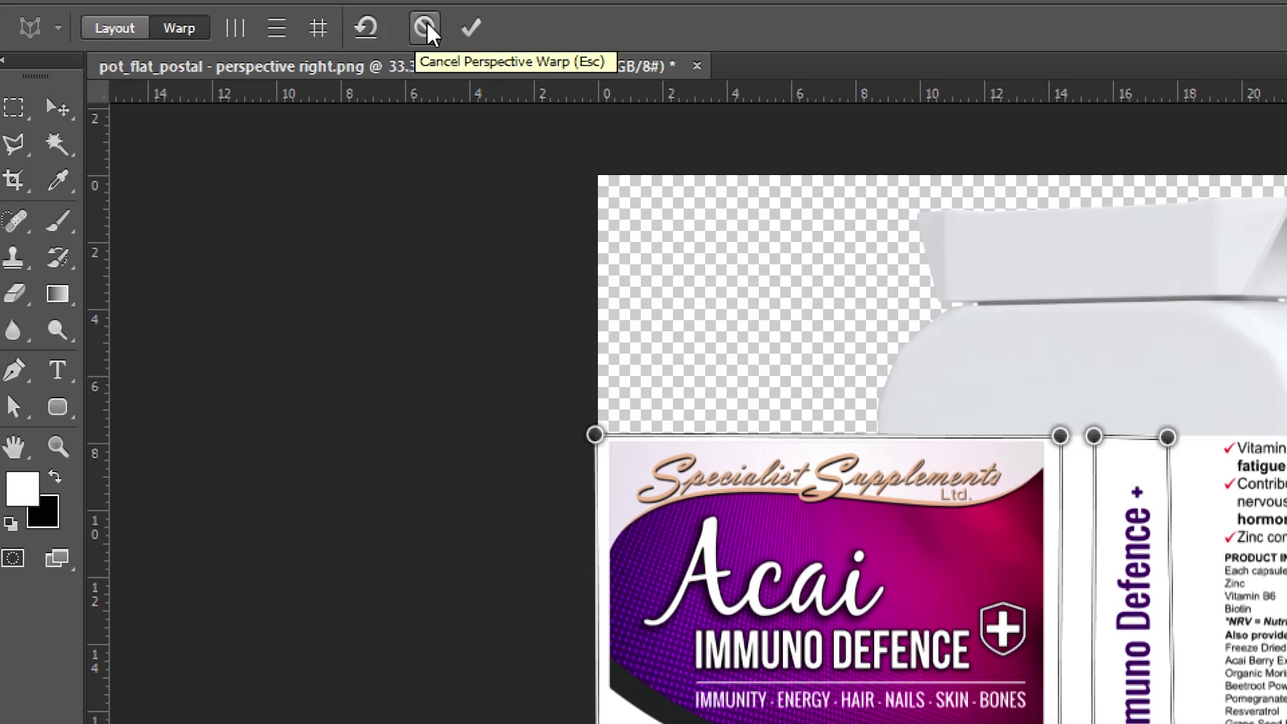
click(476, 27)
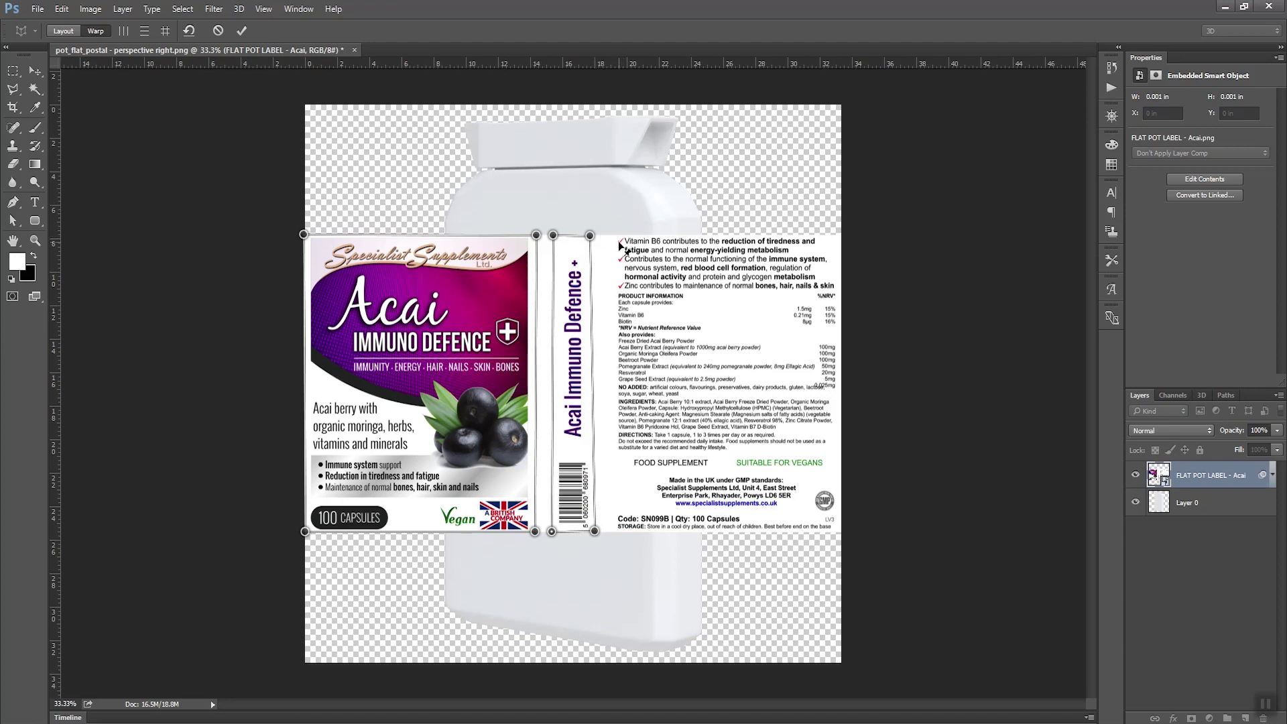
drag(590, 236, 715, 230)
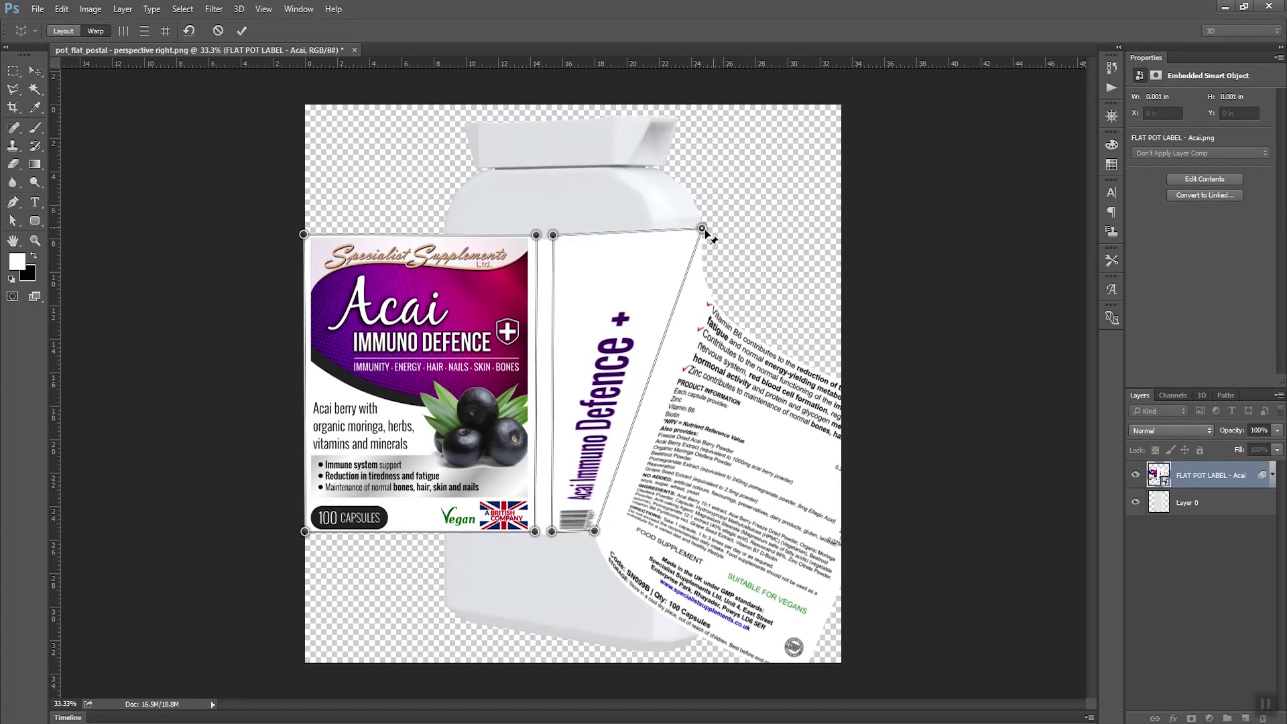
drag(558, 236, 688, 231)
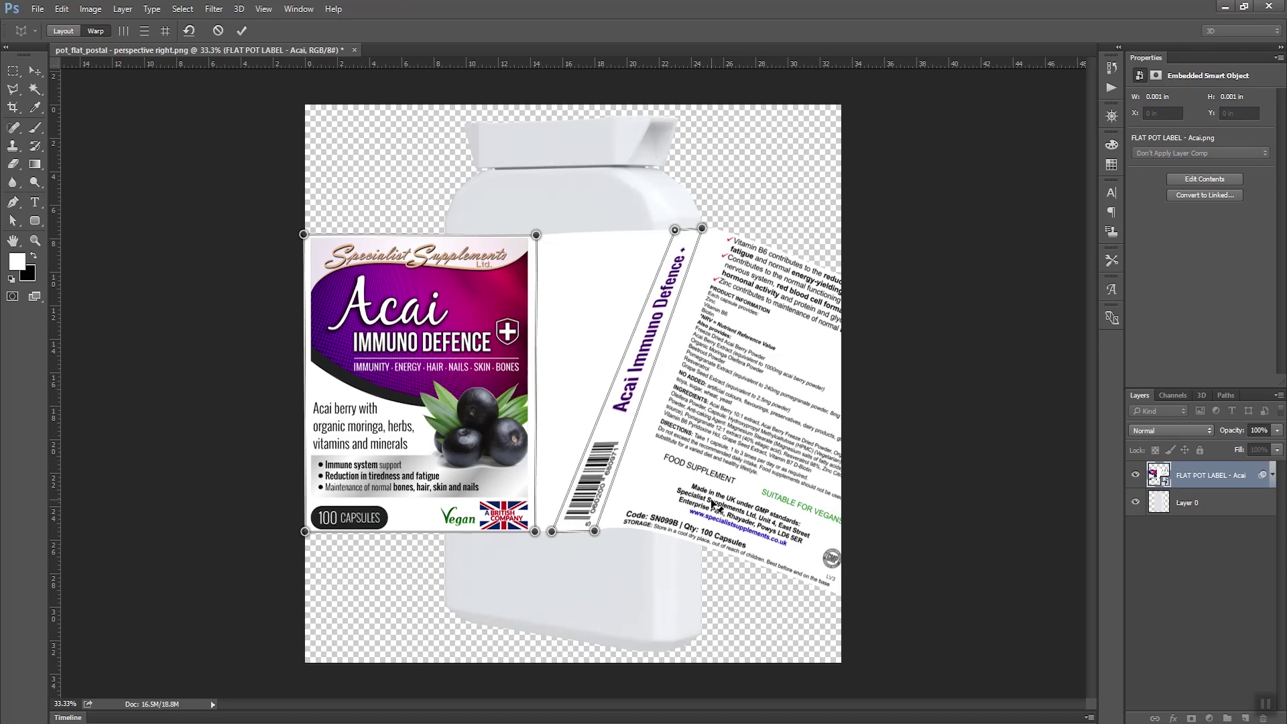
drag(602, 532, 712, 599)
drag(553, 533, 689, 603)
mouse_move(704, 230)
mouse_down()
mouse_move(679, 248)
mouse_move(678, 235)
mouse_move(702, 236)
mouse_up()
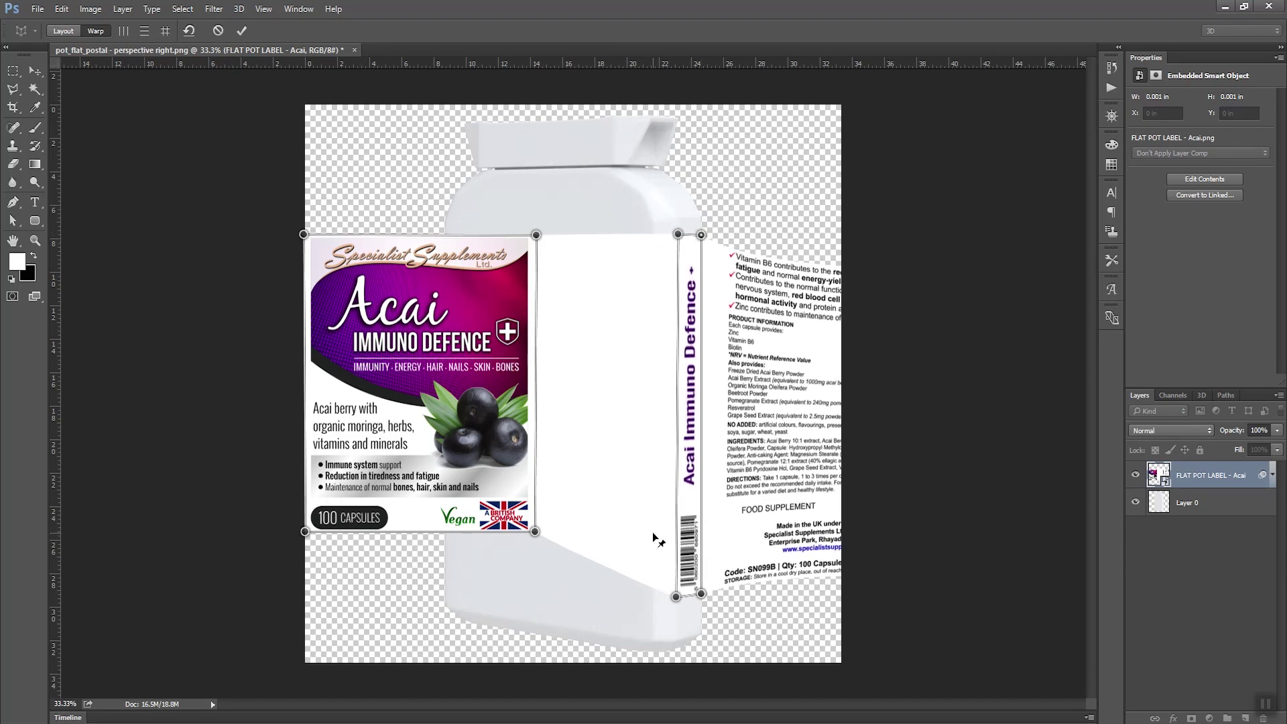
Fit the front-panel quad's four corners to the bottle's front face, following its perspective
drag(535, 532, 666, 607)
drag(538, 233, 653, 234)
drag(301, 243, 442, 240)
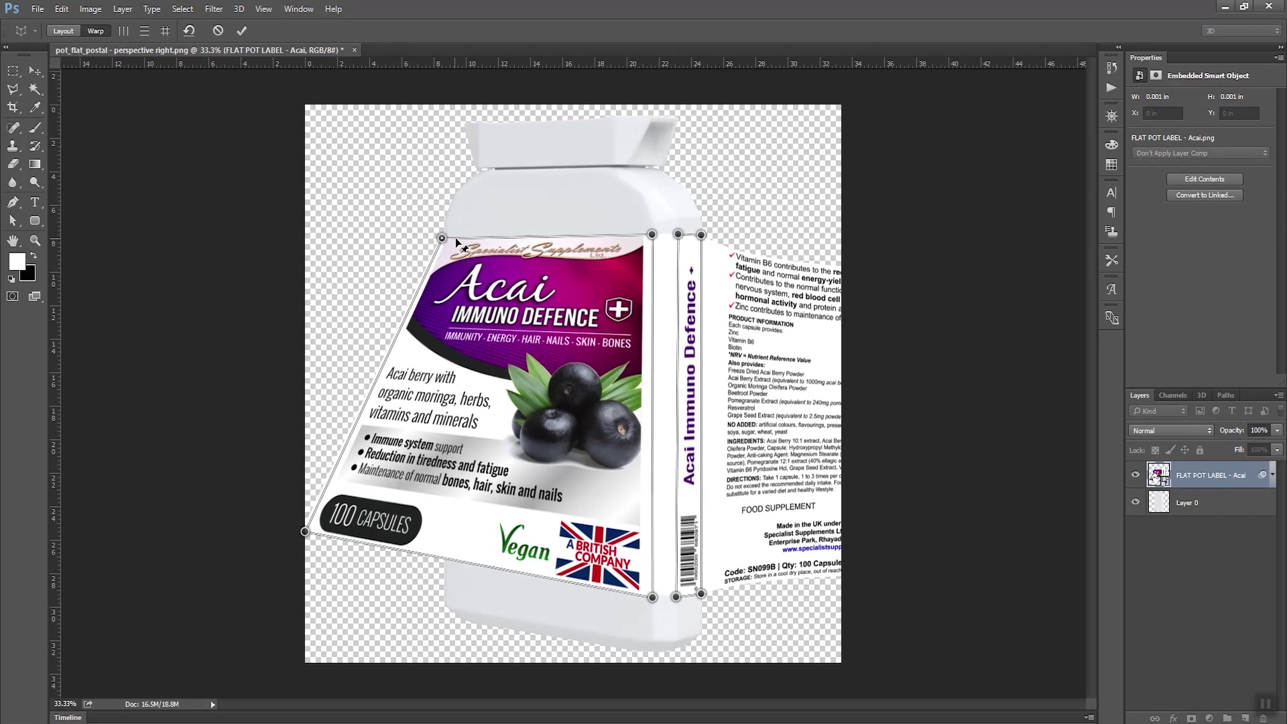
drag(306, 532, 457, 576)
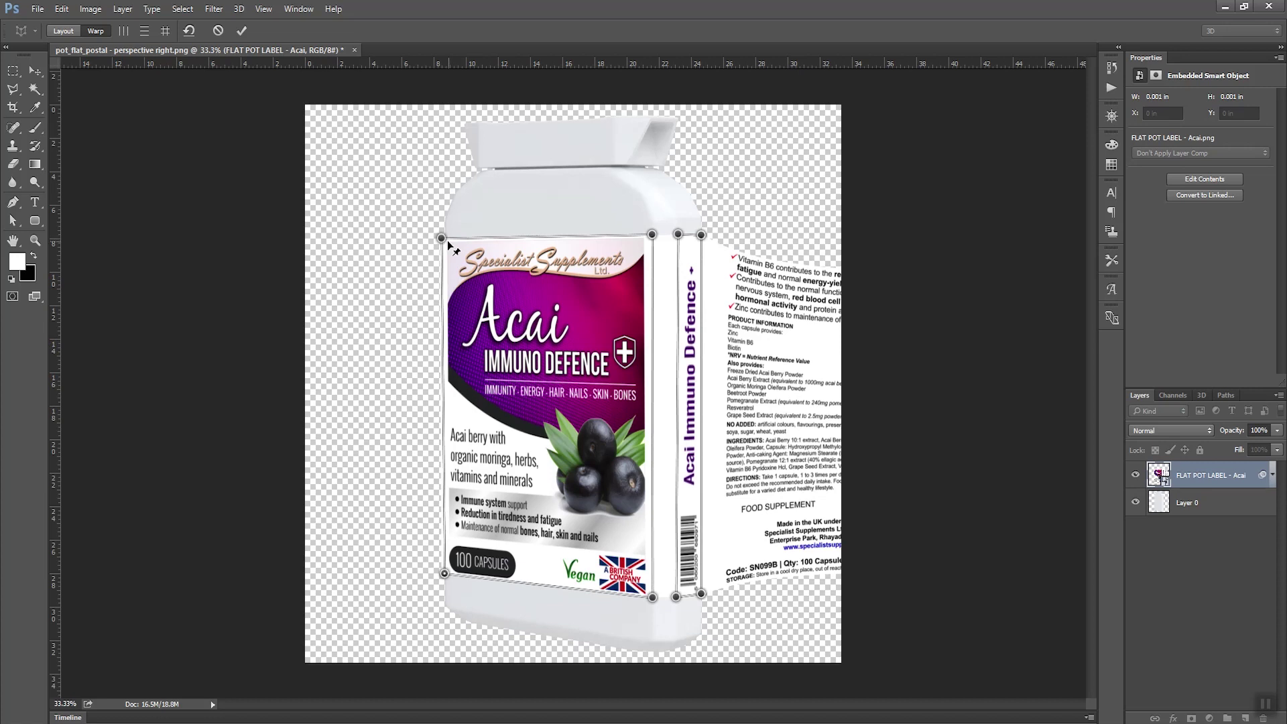
drag(442, 238, 446, 240)
drag(445, 573, 447, 570)
Fine-tune the side strip's outer corners and the front panel's lower-left corner, and commit the Perspective Warp
drag(670, 597, 703, 591)
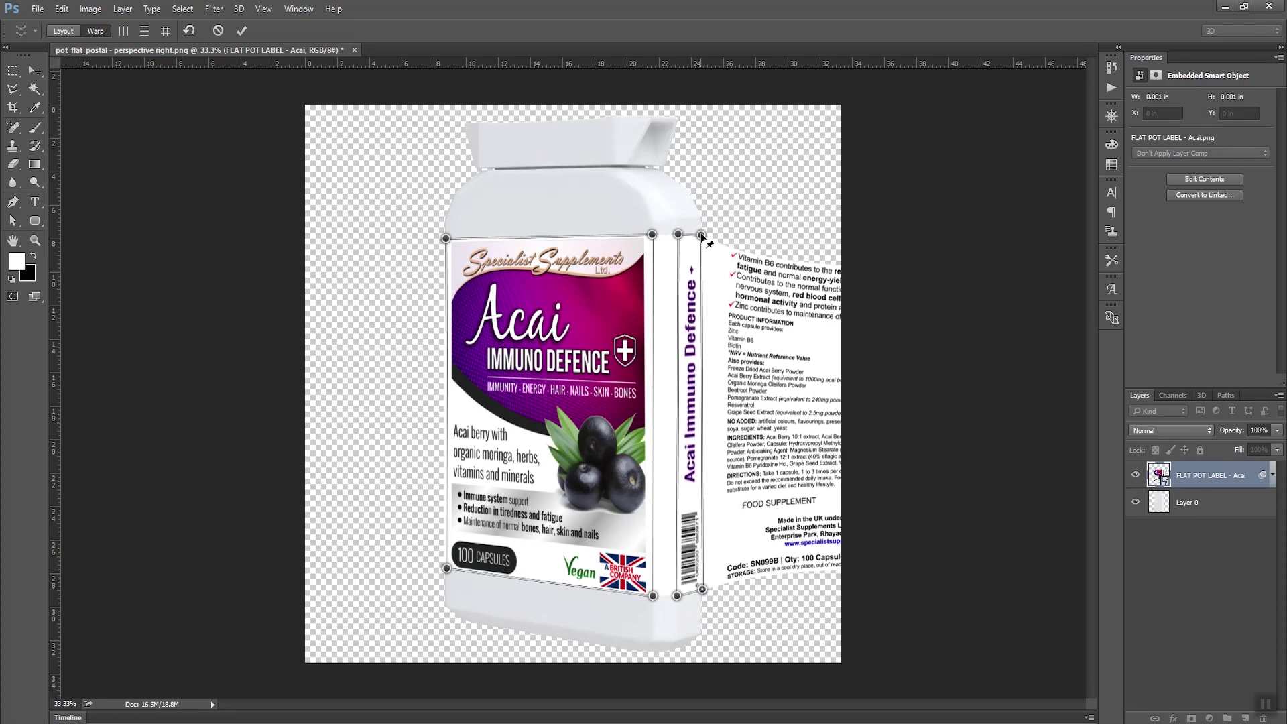
drag(702, 235, 701, 233)
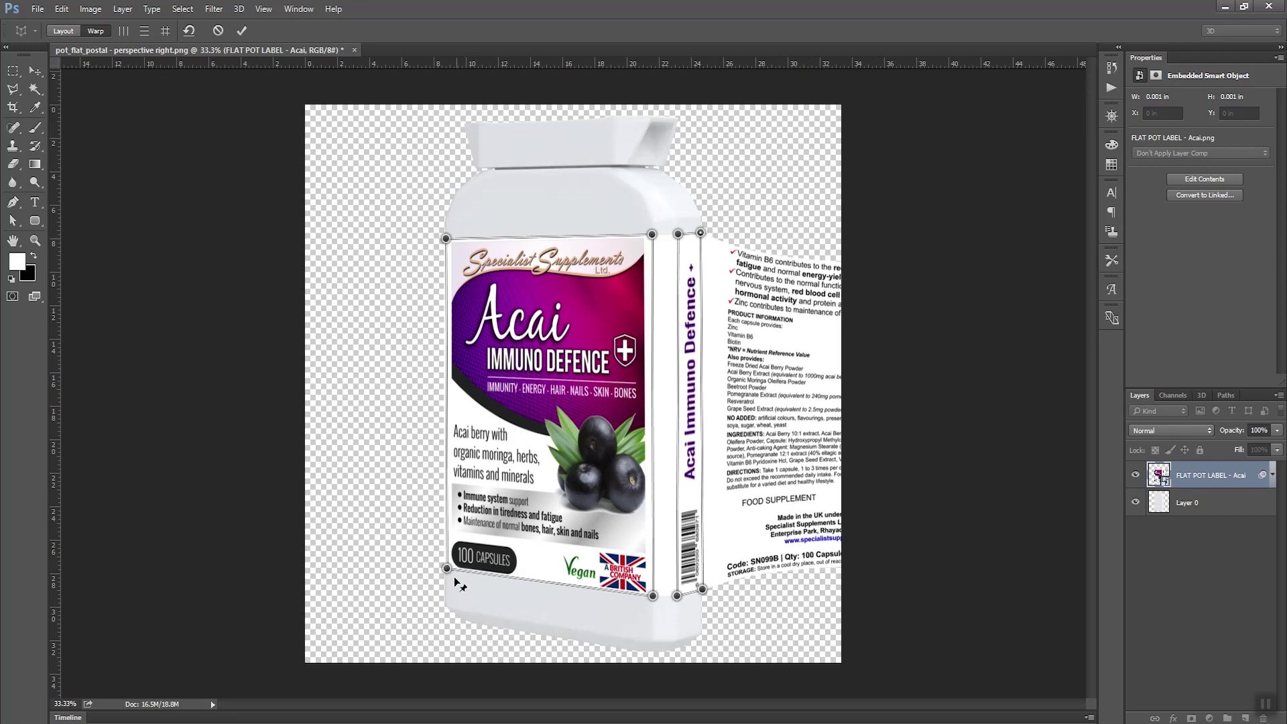
drag(446, 569, 448, 571)
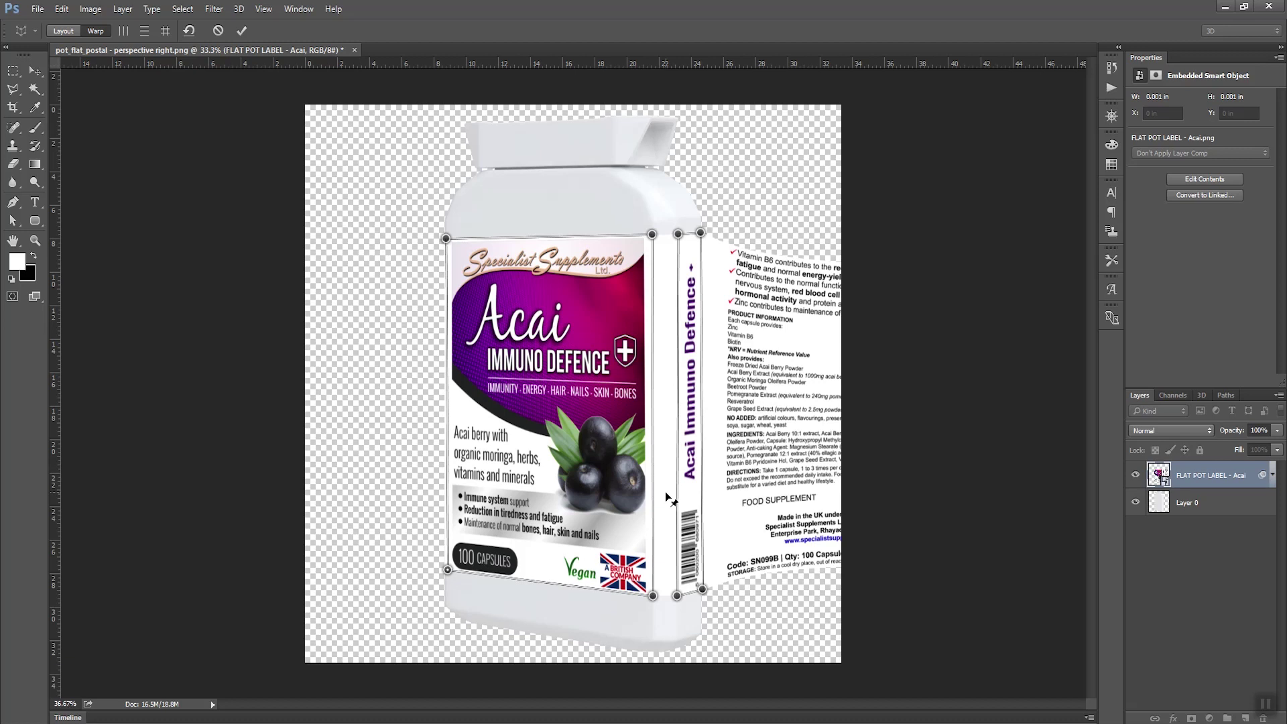
scroll(629, 448, up, 2)
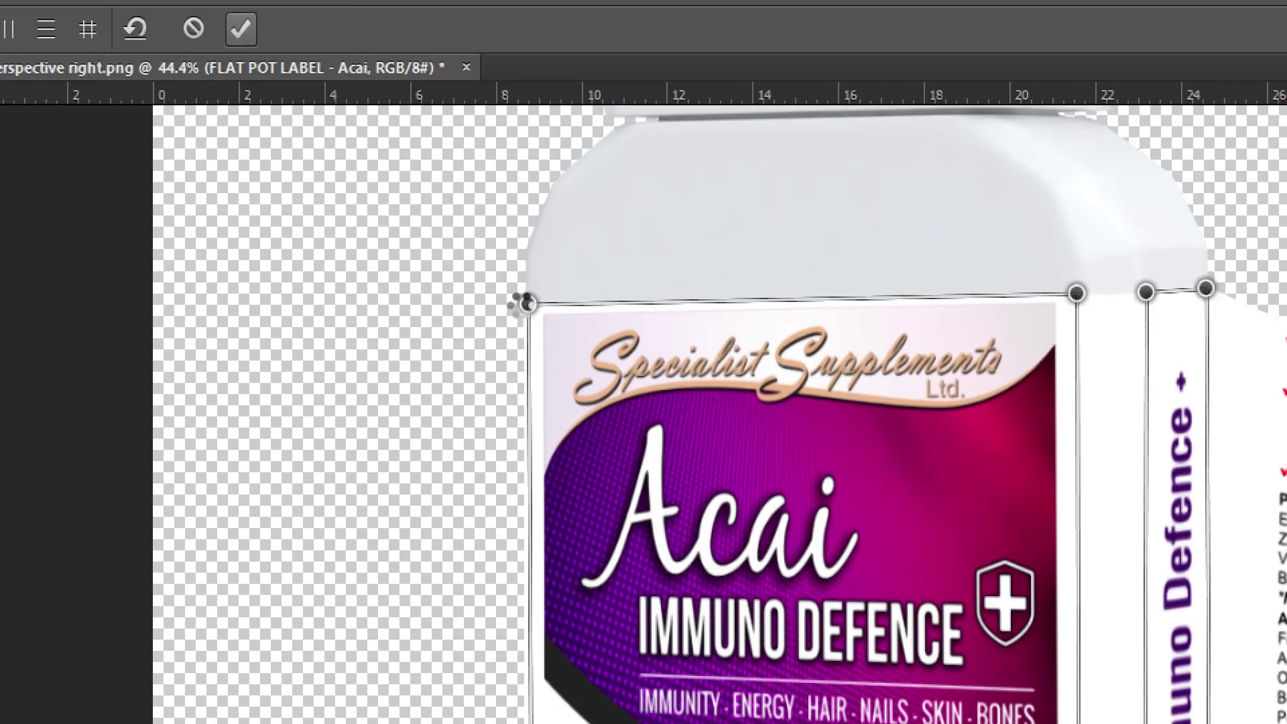
click(242, 29)
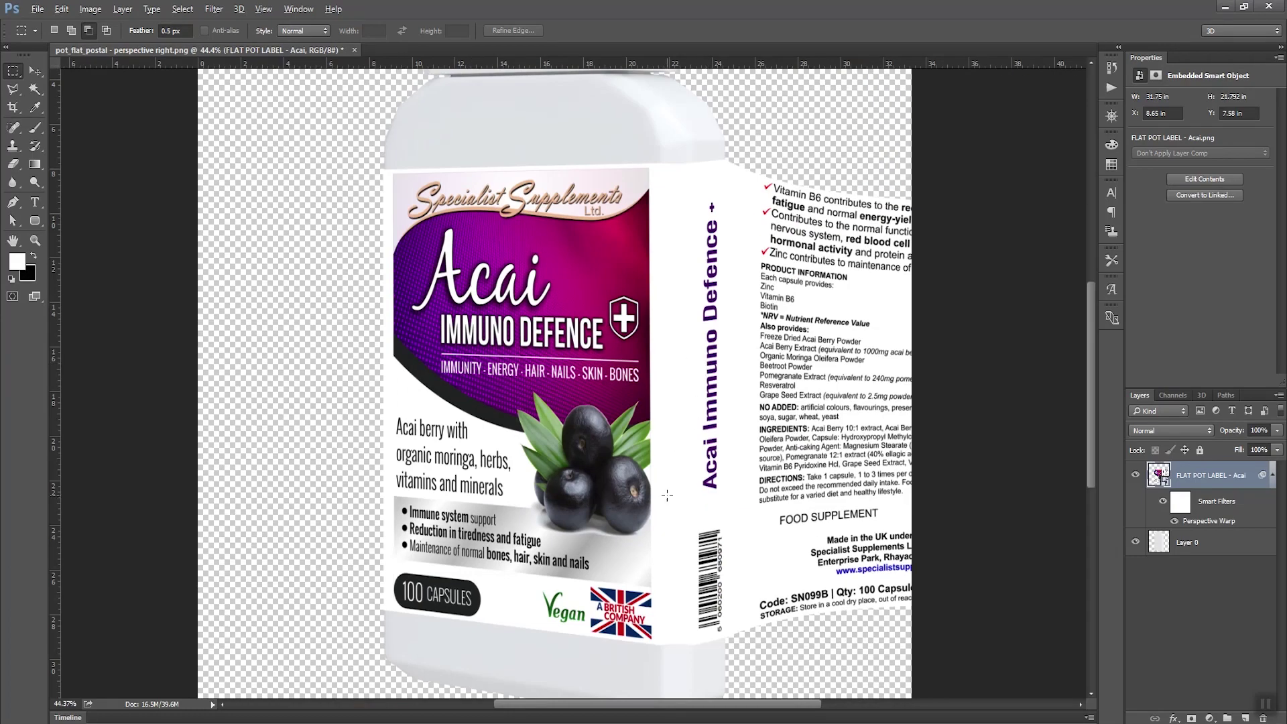
Reopen the label's Perspective Warp smart filter, refine the lower corners around the bottle's vertical edge, and commit the change
drag(668, 530, 562, 518)
drag(483, 362, 572, 366)
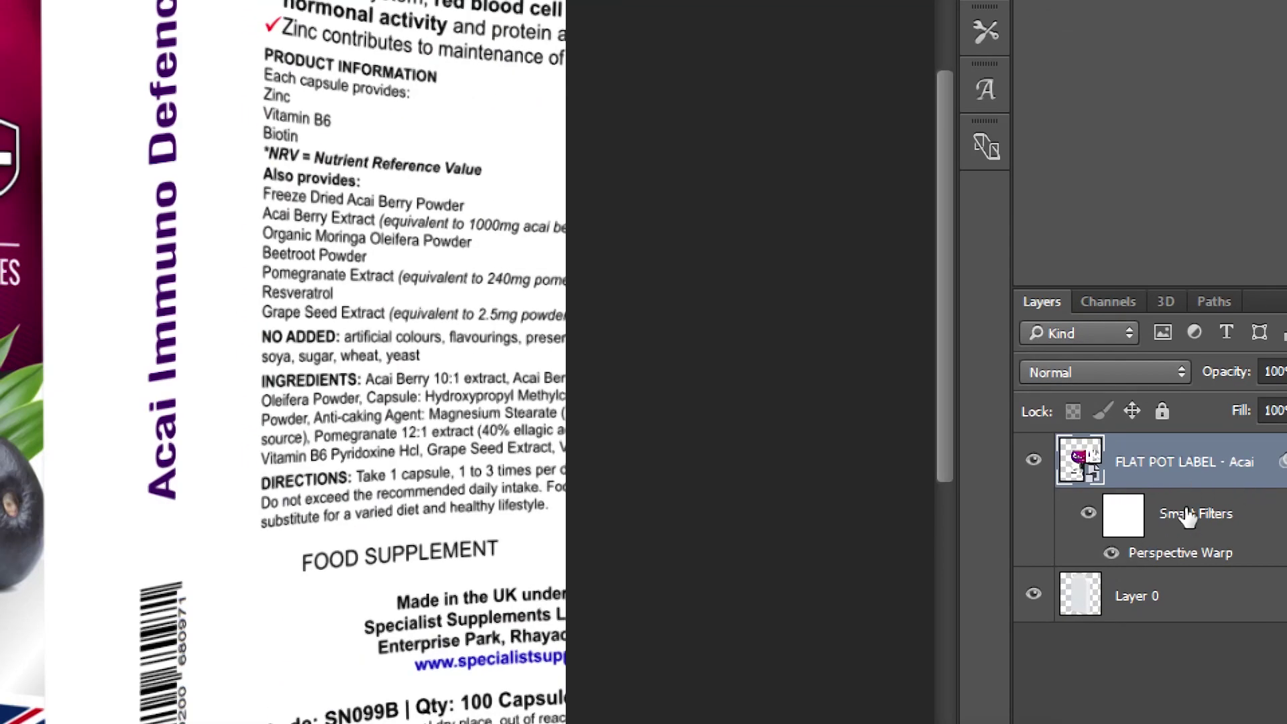
double_click(1173, 554)
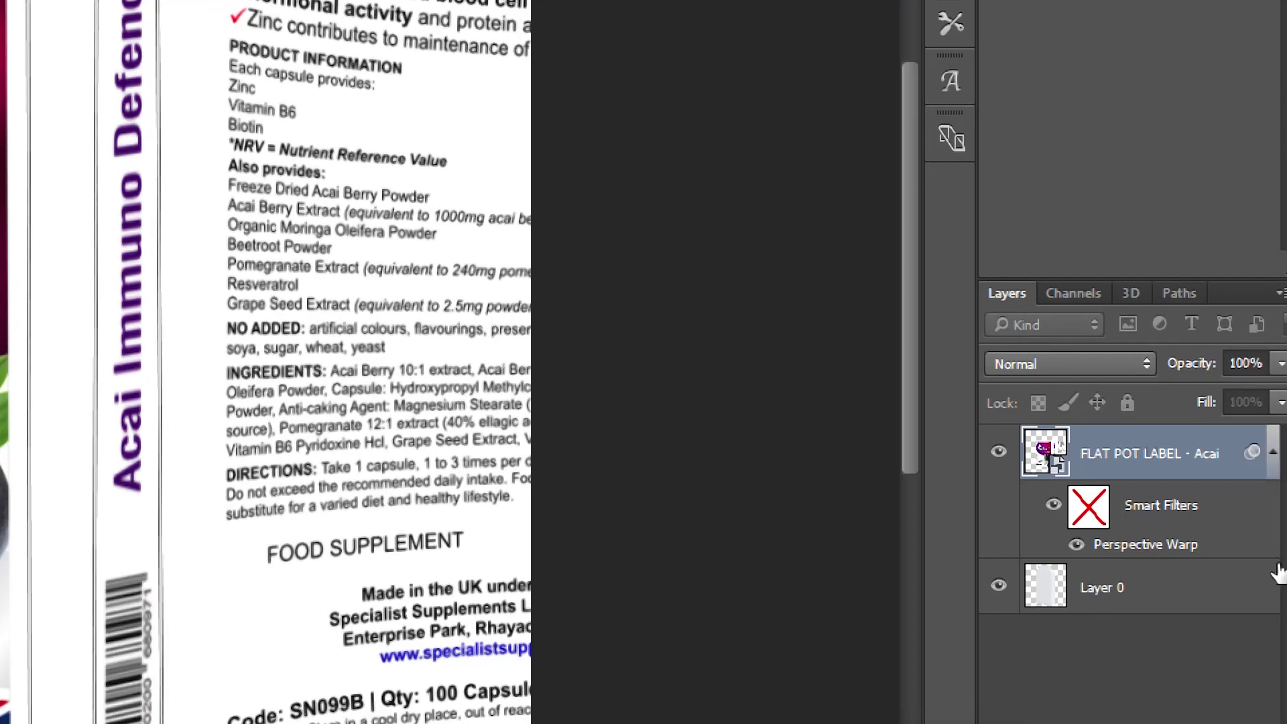
key(super)
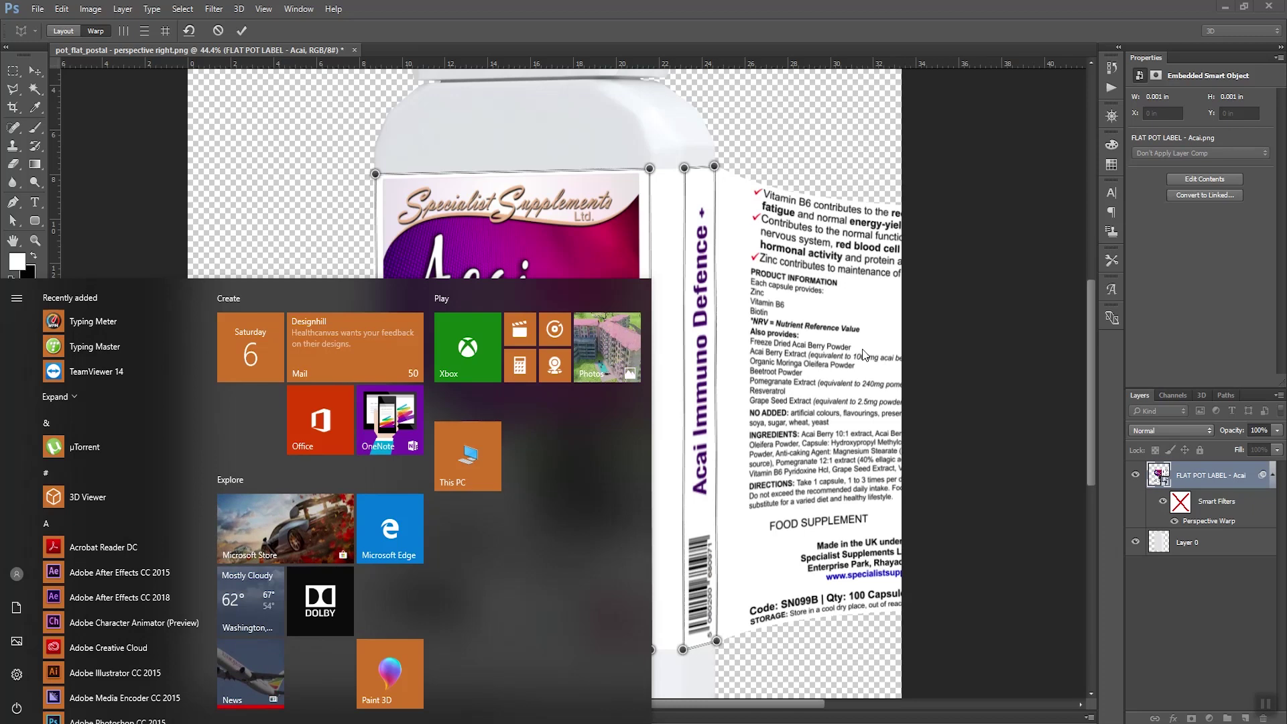
key(Escape)
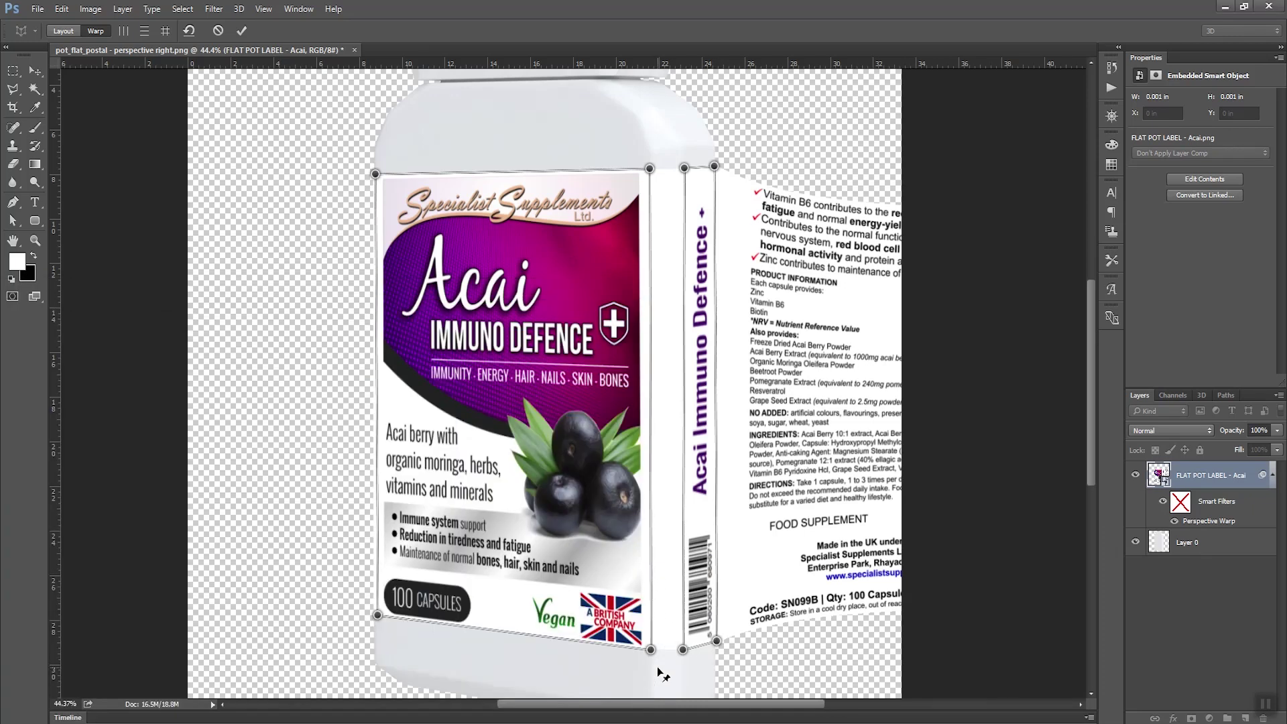
drag(685, 650, 716, 644)
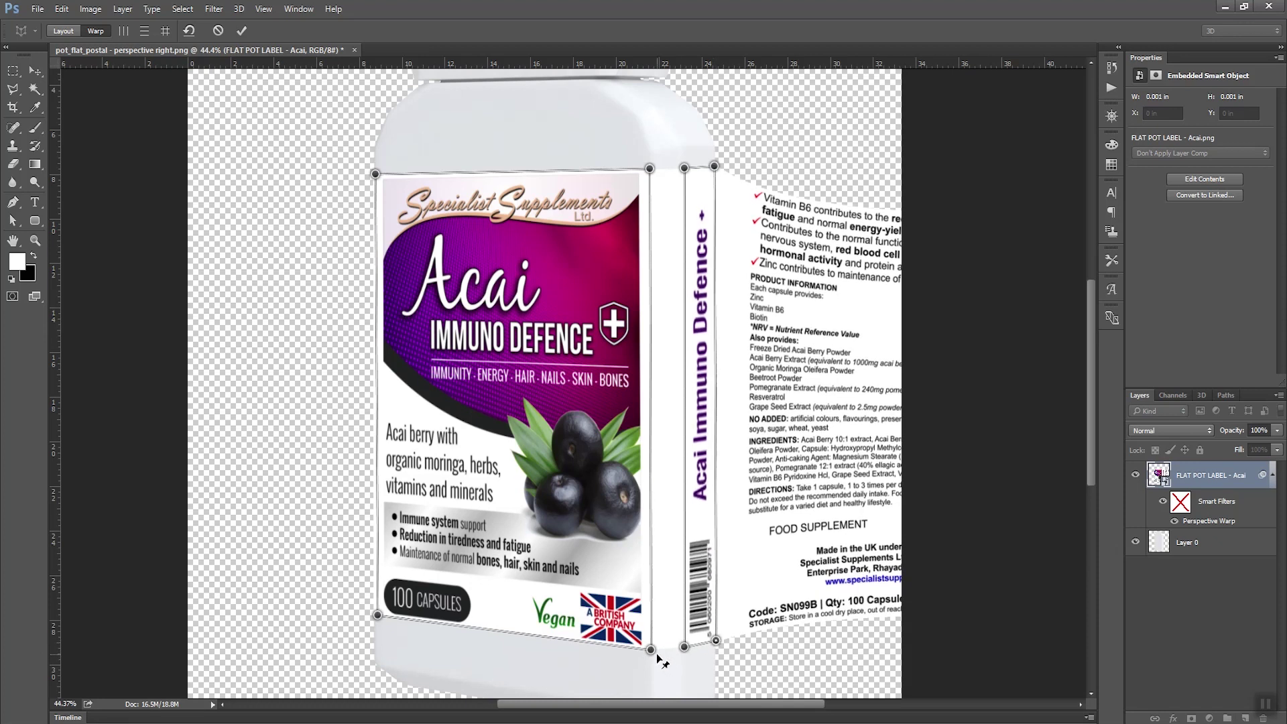
drag(651, 650, 651, 649)
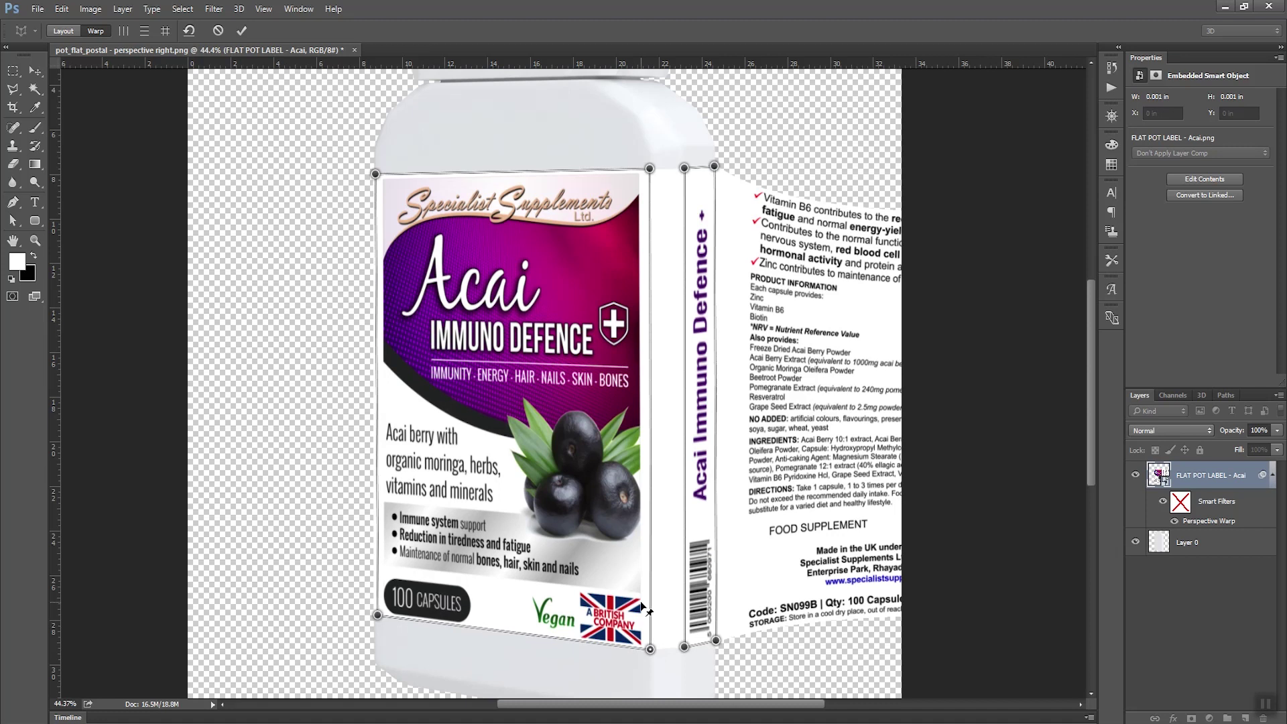
drag(620, 573, 598, 521)
click(241, 30)
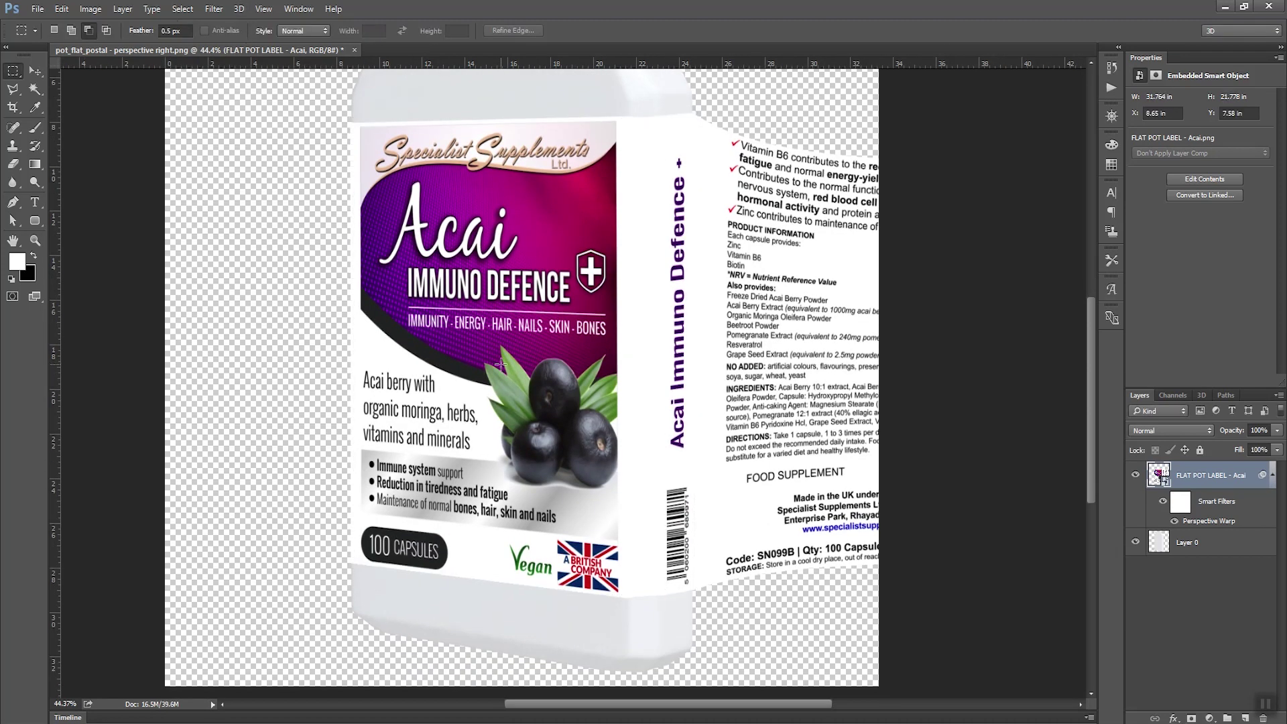
Edit the Perspective Warp filter again to smooth the label's bottom edge between the front and side quads, and commit it
scroll(628, 597, up, 5)
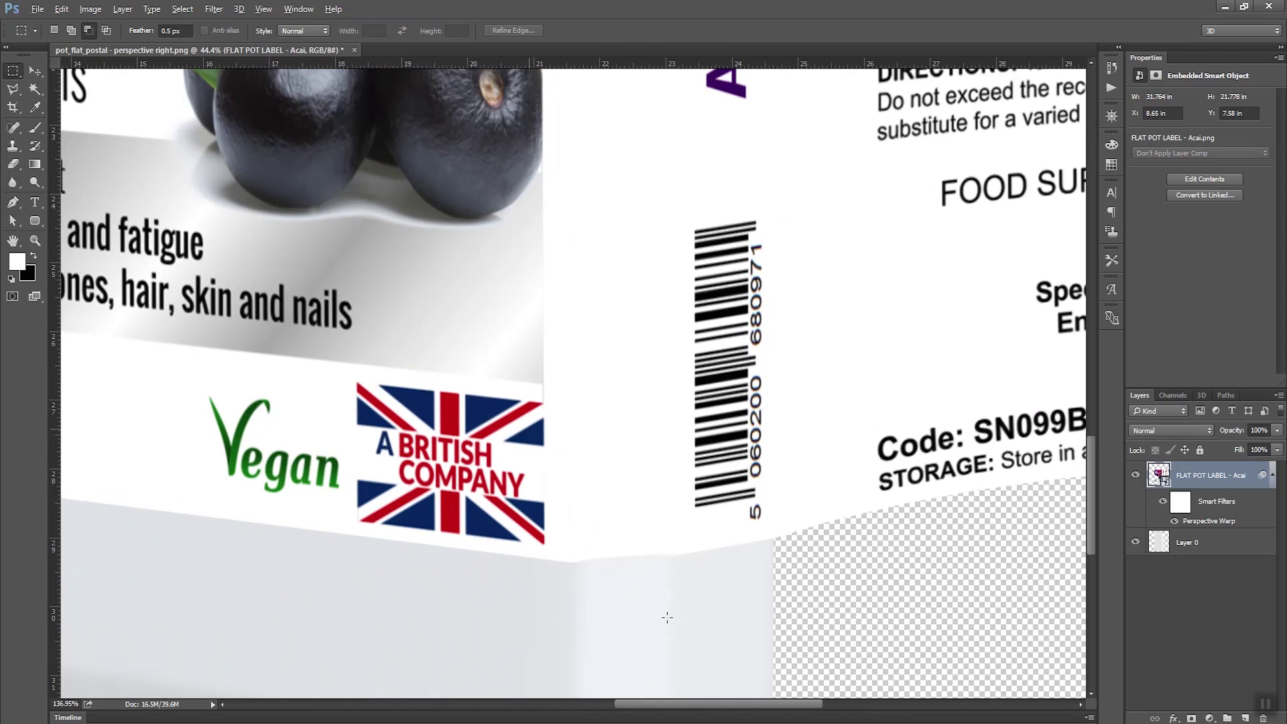
scroll(667, 617, down, 2)
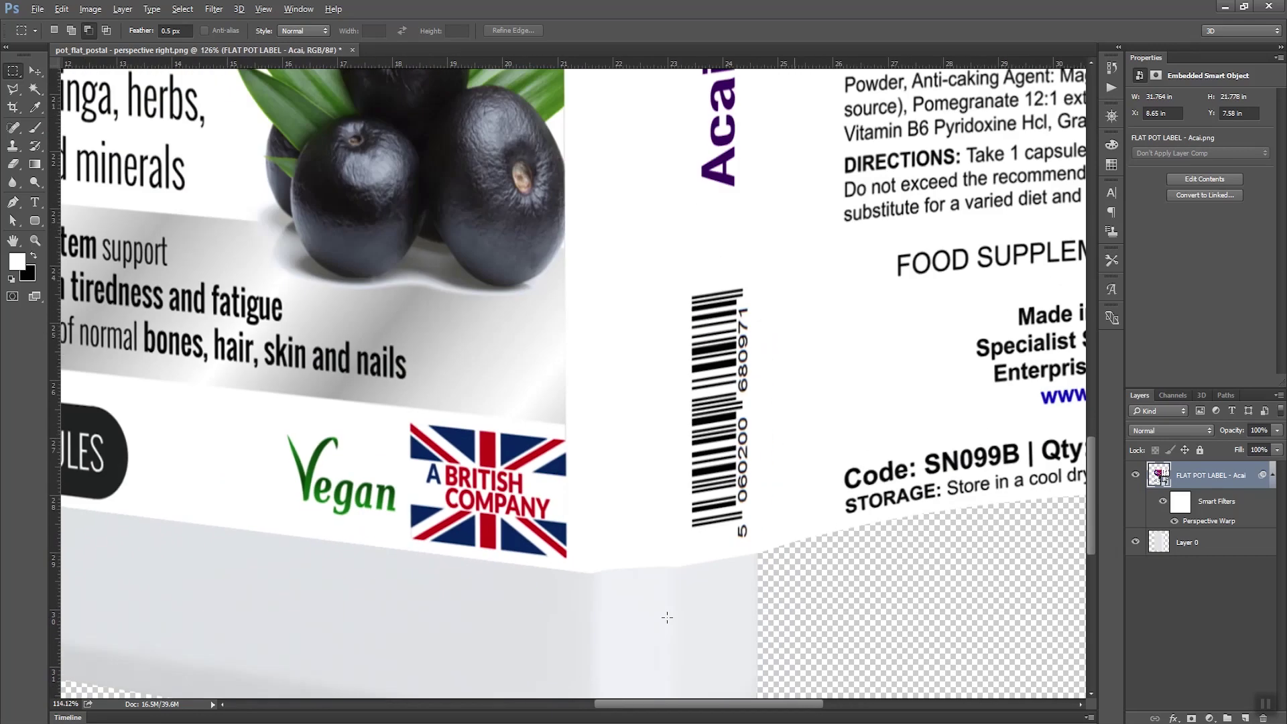
double_click(1217, 522)
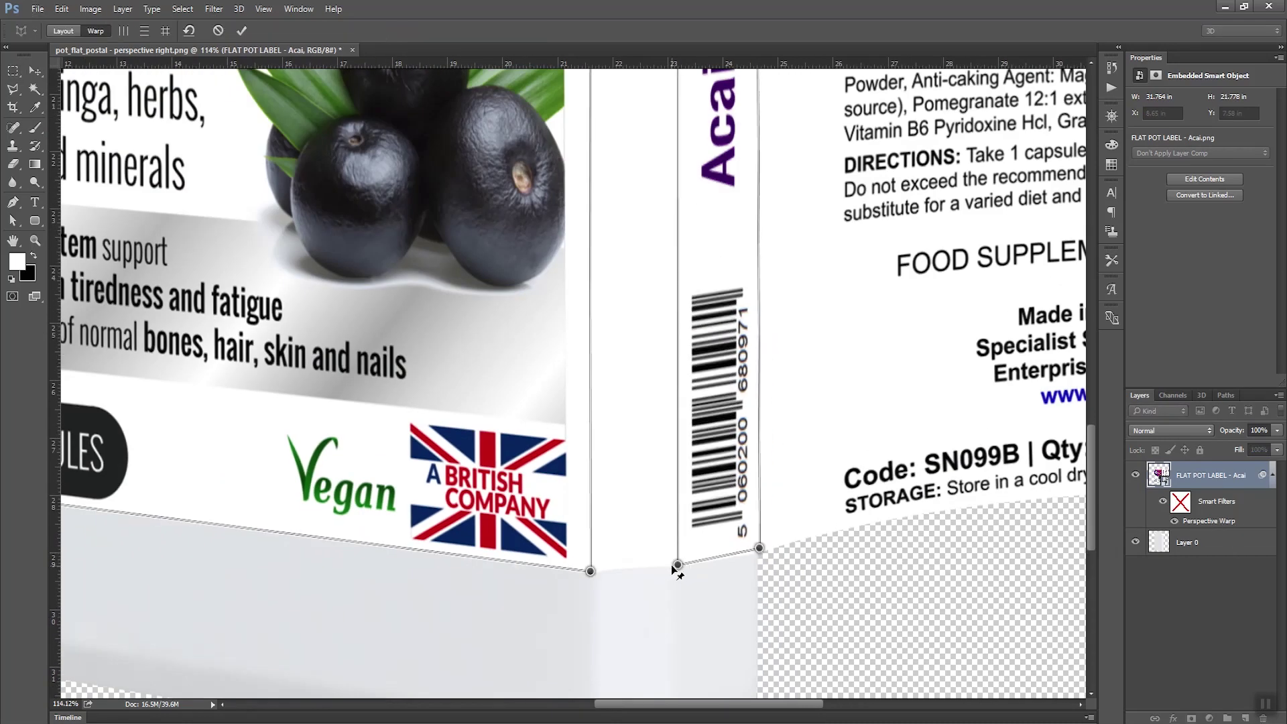
drag(677, 565, 674, 571)
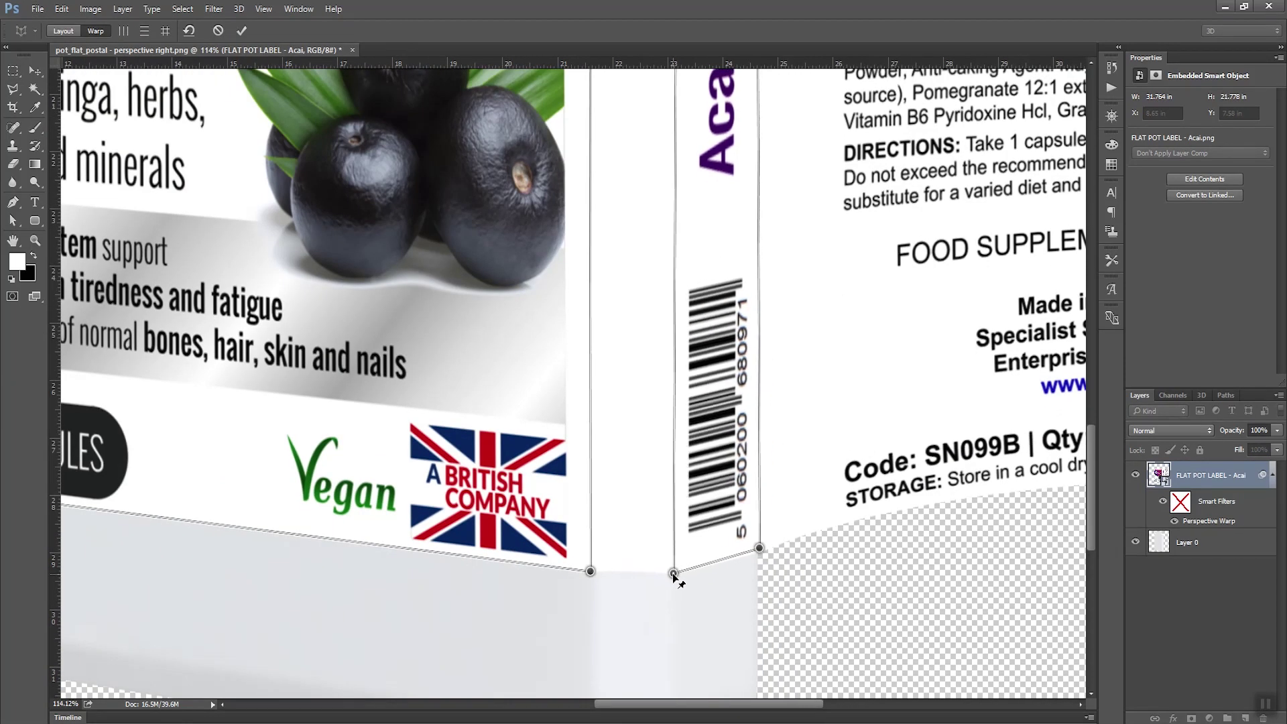
drag(590, 571, 593, 563)
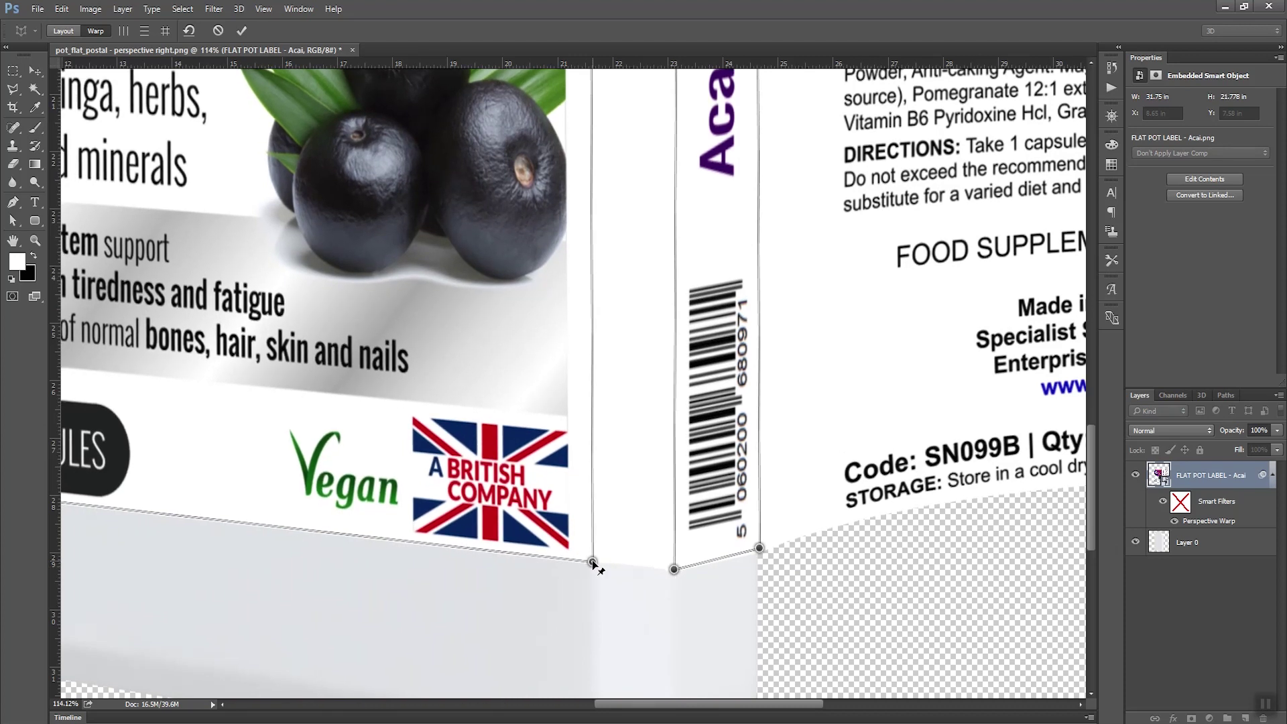
drag(592, 563, 593, 565)
scroll(767, 548, down, 5)
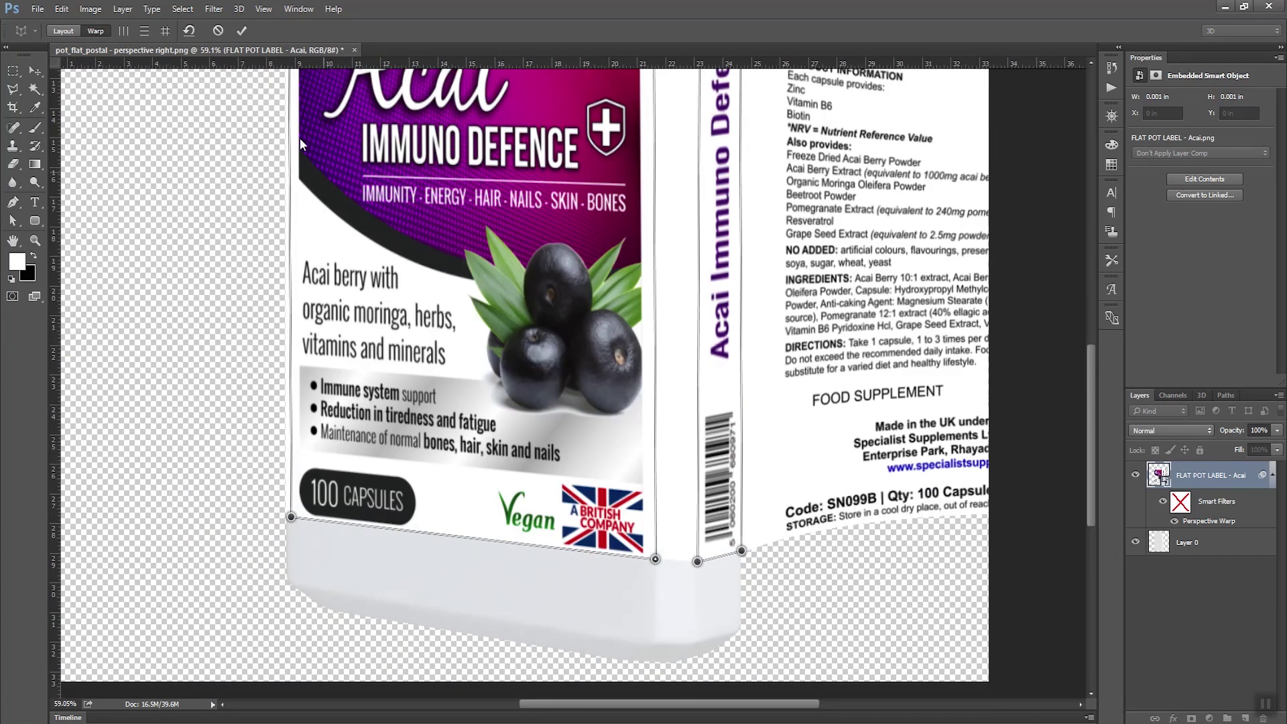
click(242, 31)
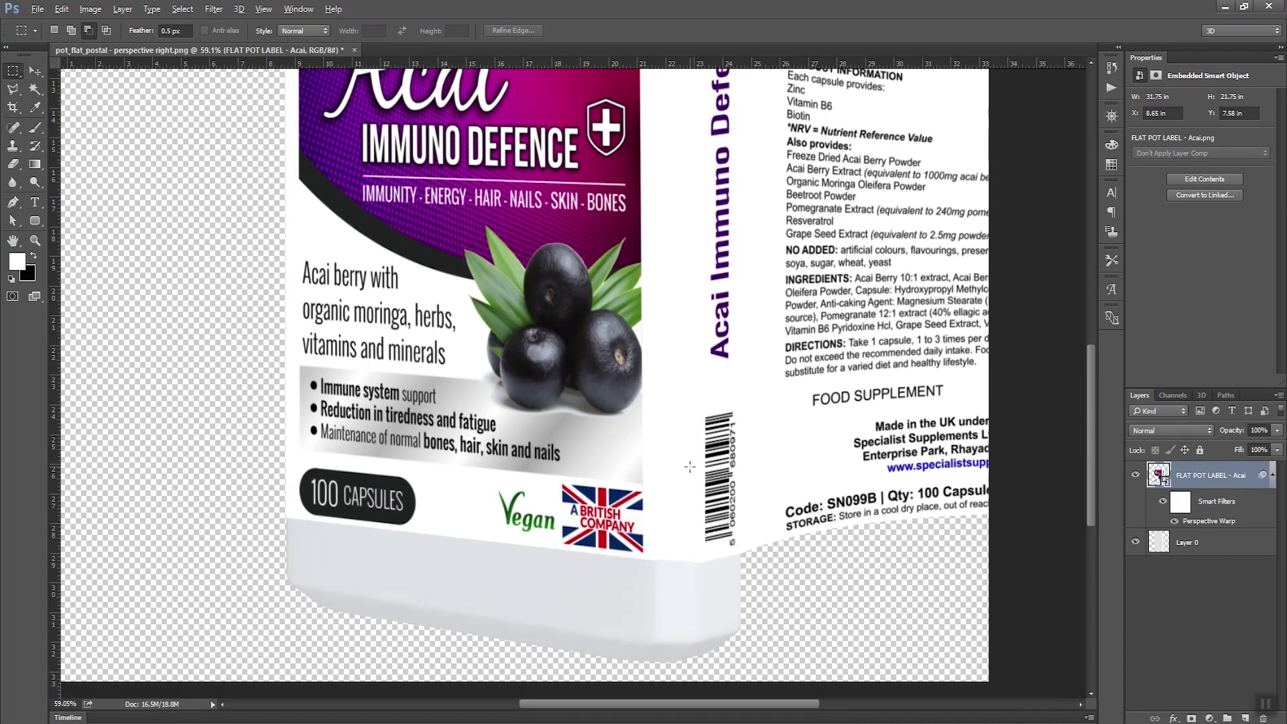
scroll(678, 463, down, 2)
scroll(678, 463, down, 2)
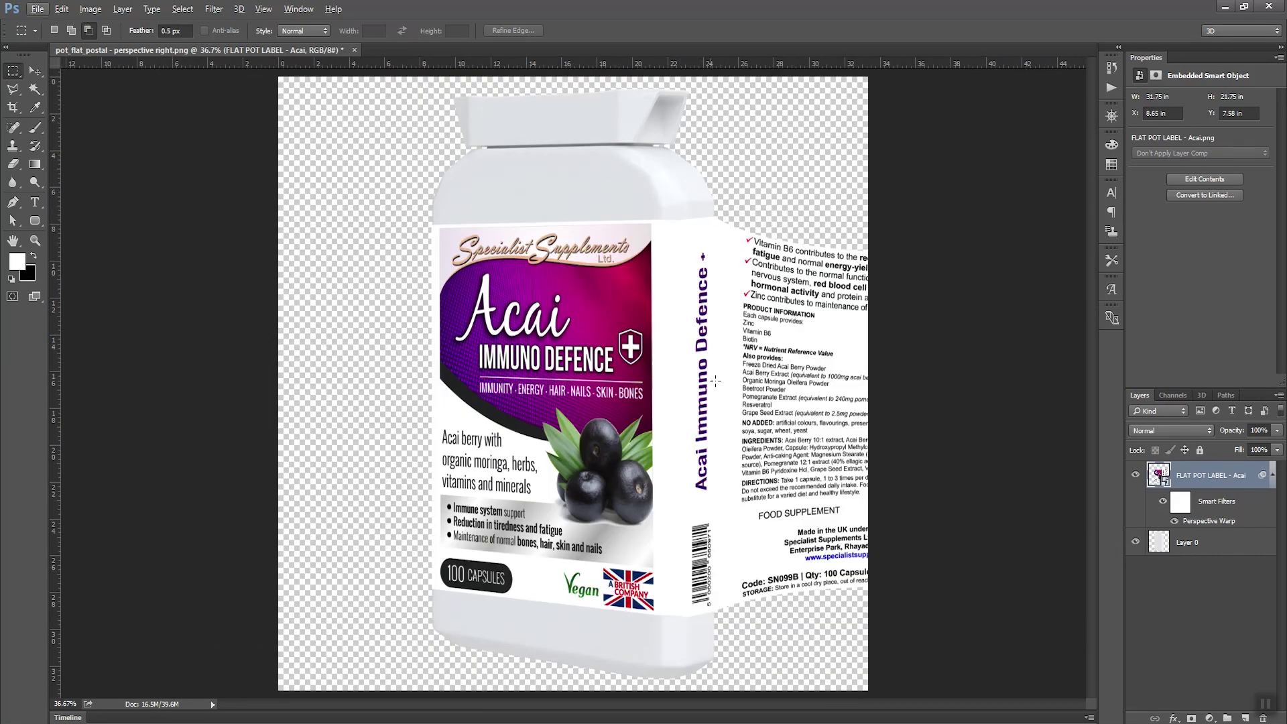
key(alt)
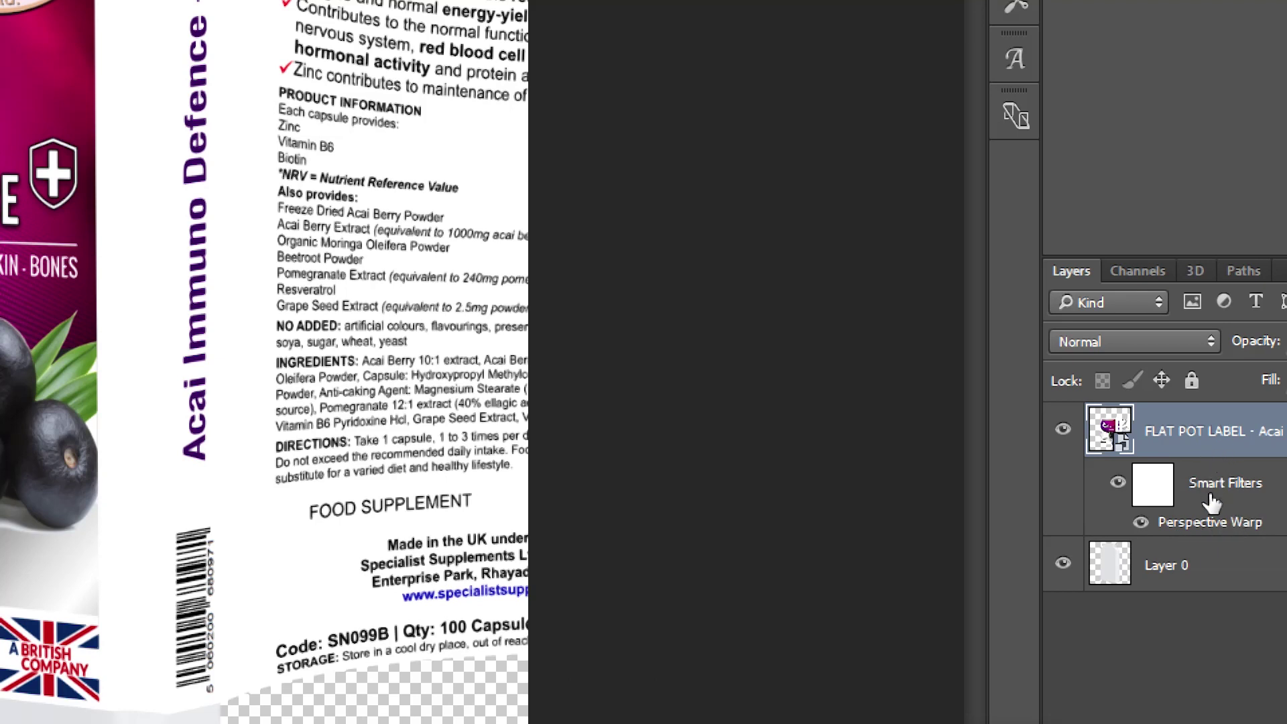
Clip the warped label layer to the bottle layer beneath it with a clipping mask
mouse_move(1221, 536)
mouse_down()
mouse_move(1218, 513)
mouse_move(1241, 523)
mouse_move(1220, 531)
mouse_up()
drag(1220, 530, 1231, 526)
key(ctrl+alt+g)
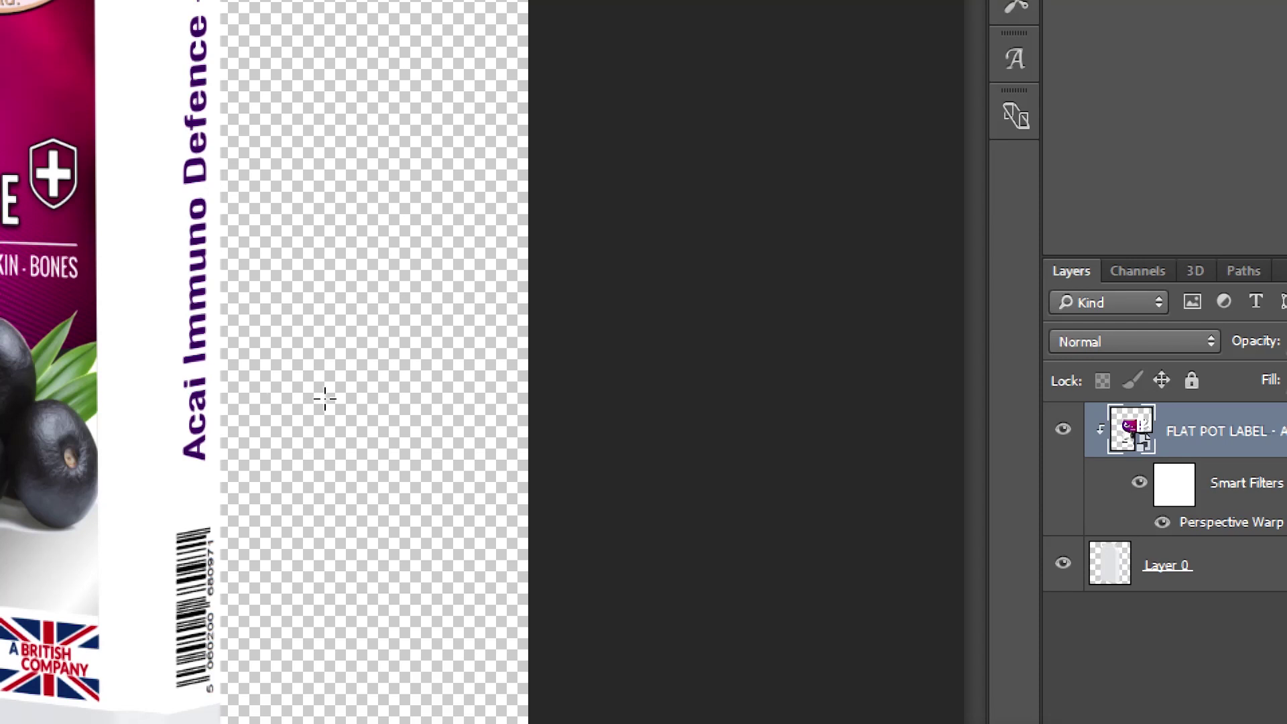
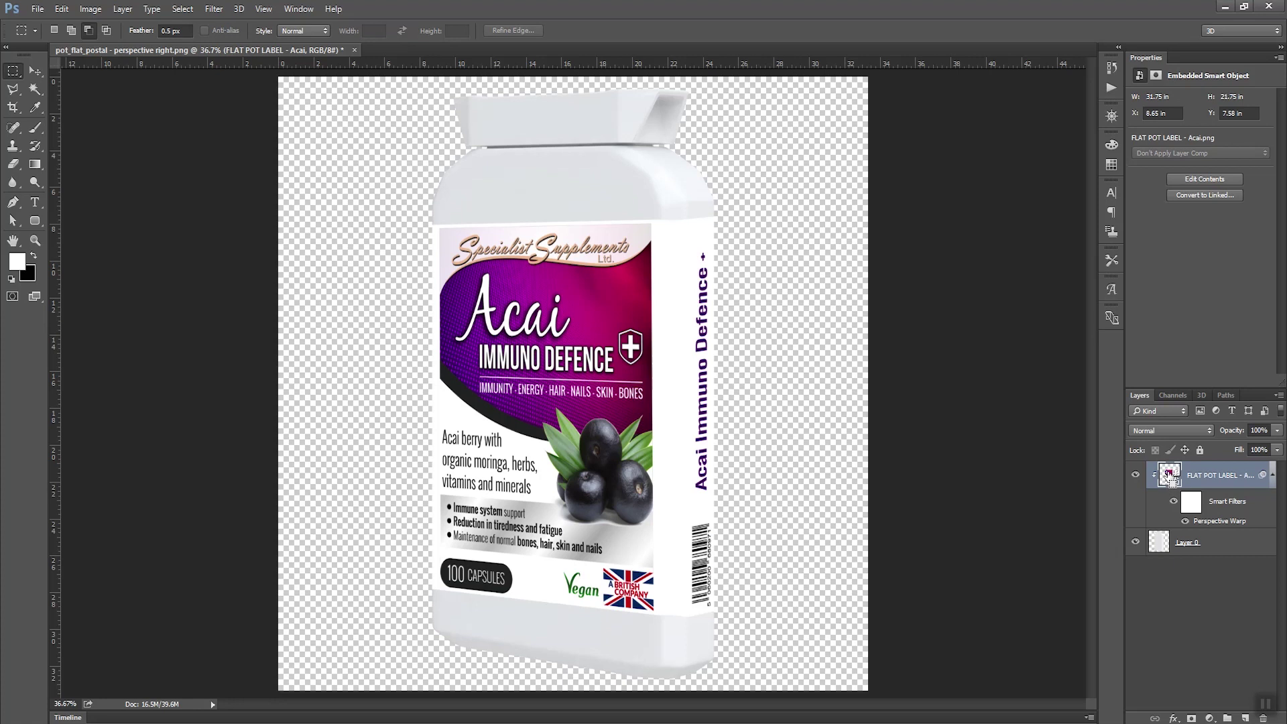
Load the label's outline as a selection, copy that area of the bottle from Layer 0 to a new layer, and check it in isolation
ctrl+click(1170, 476)
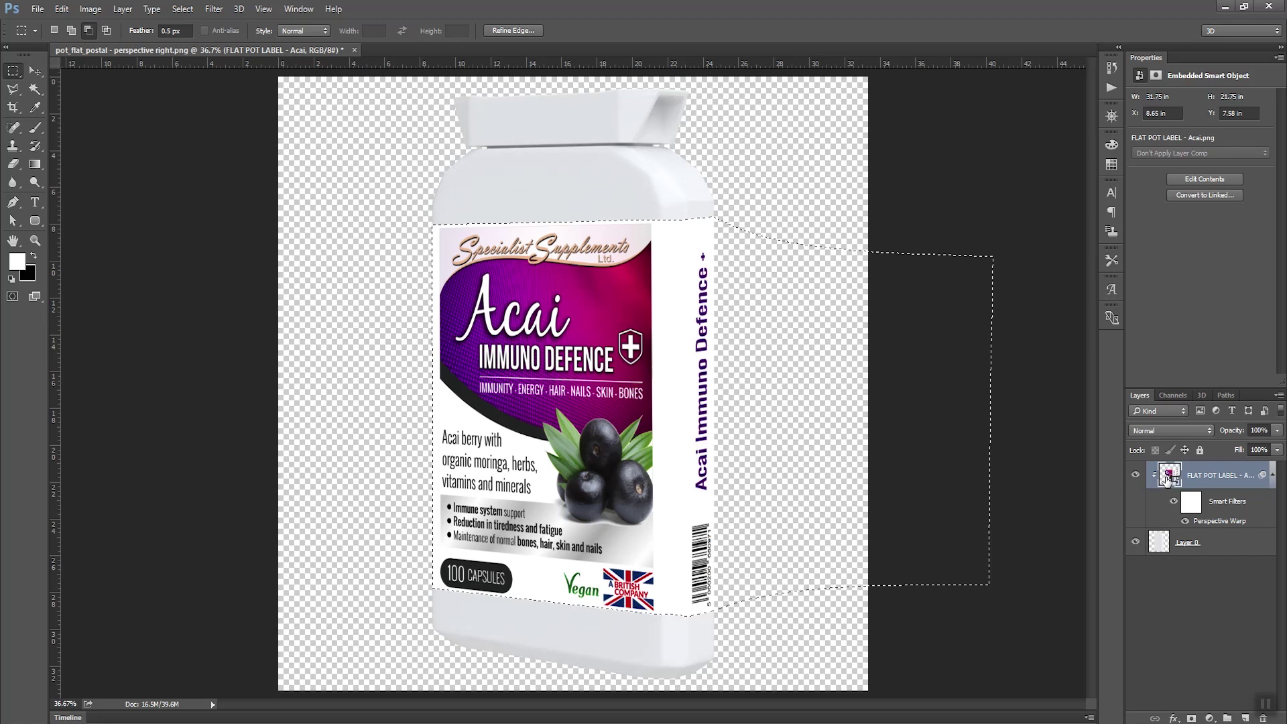
click(1162, 548)
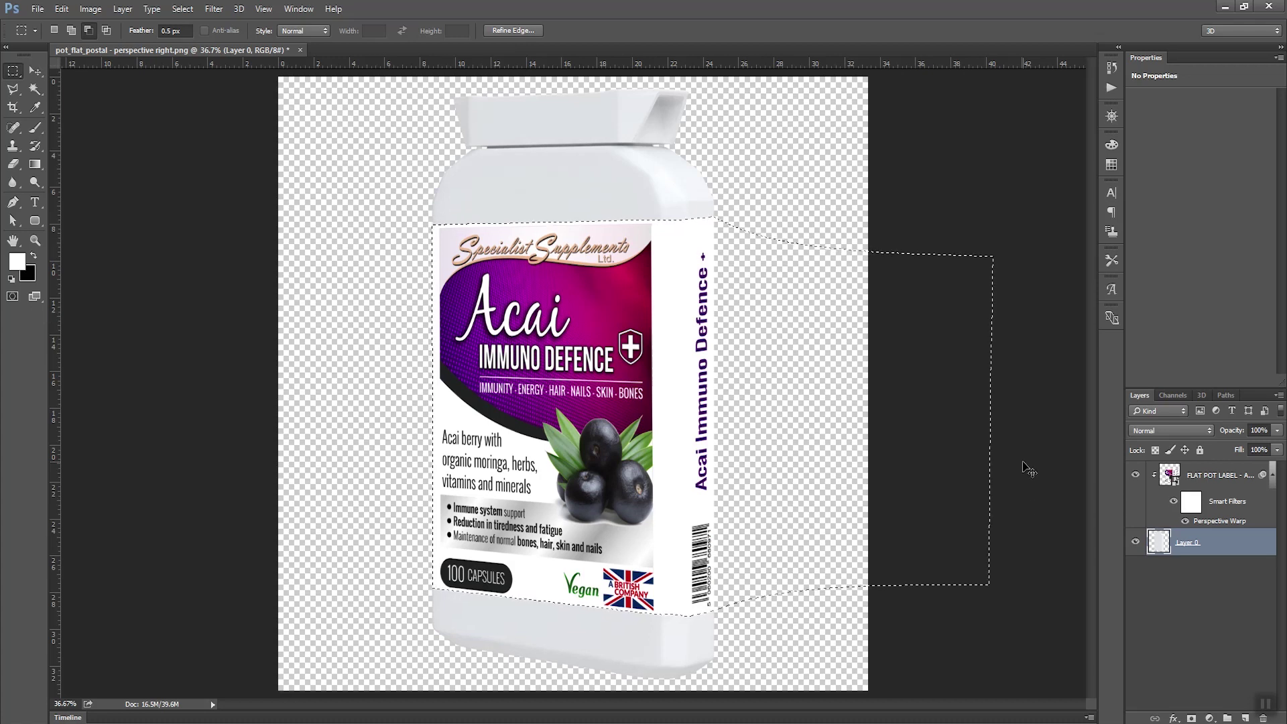
key(ctrl+j)
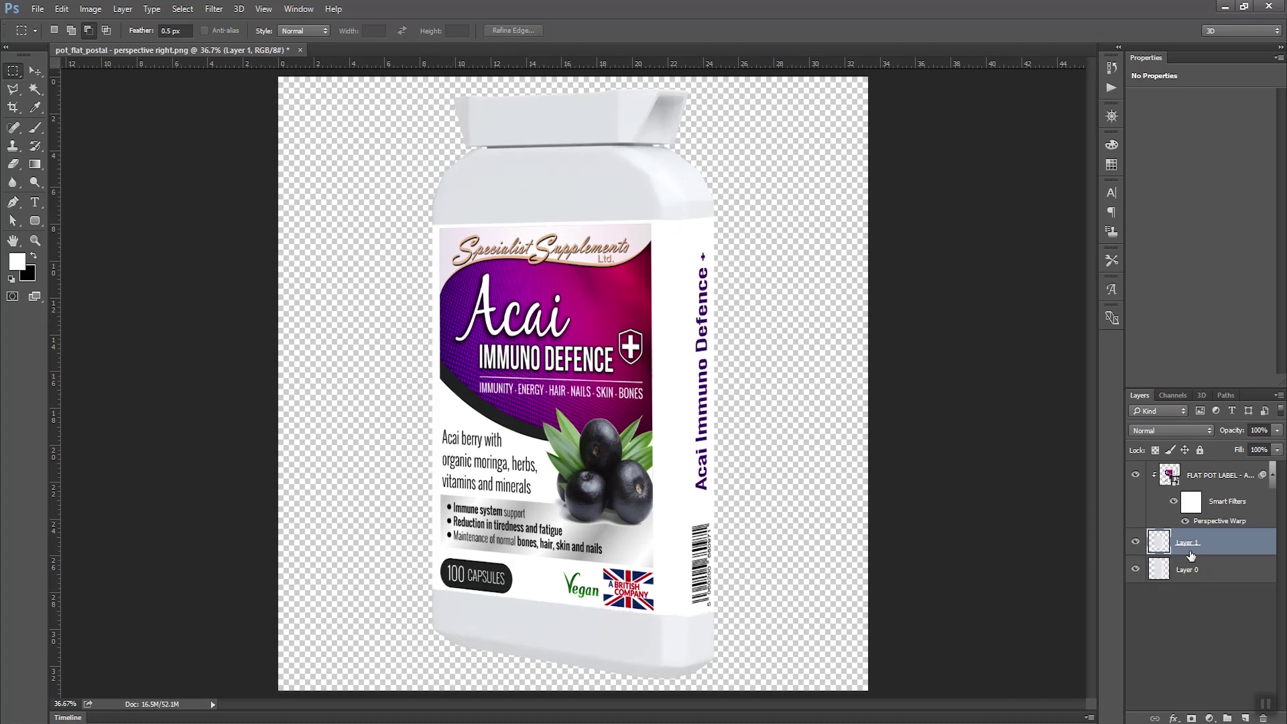
click(1135, 475)
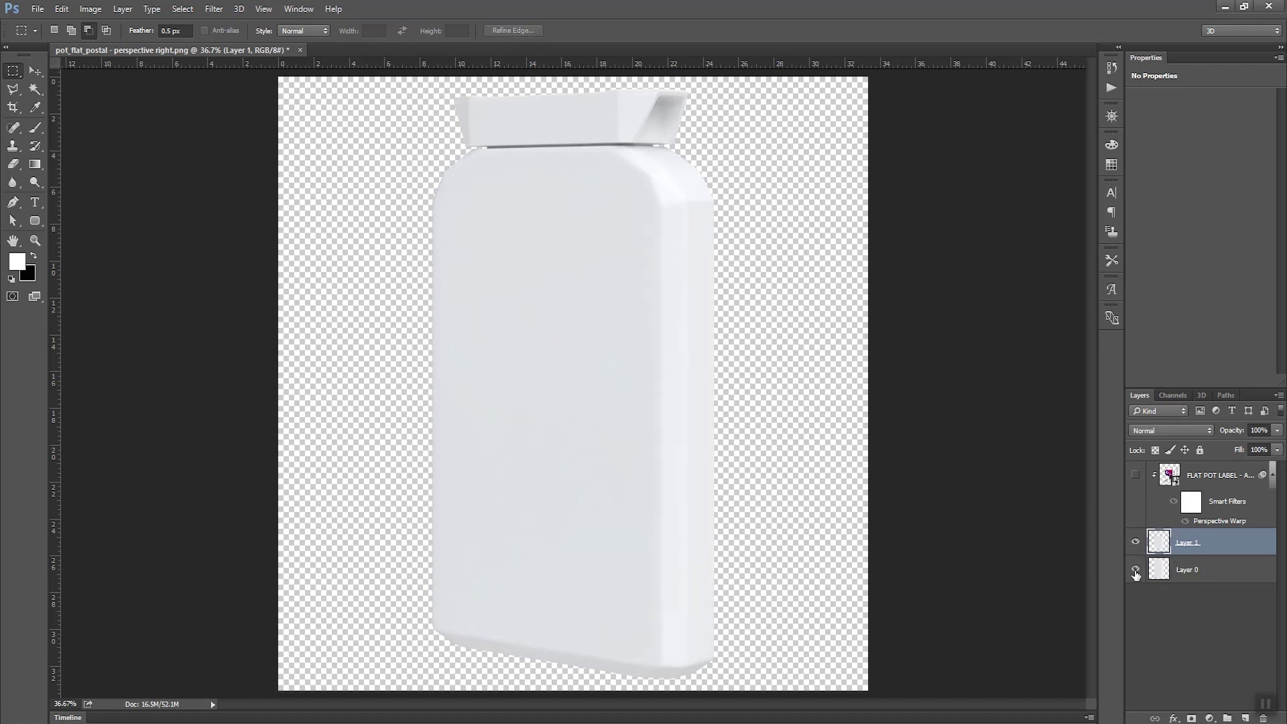
click(1135, 569)
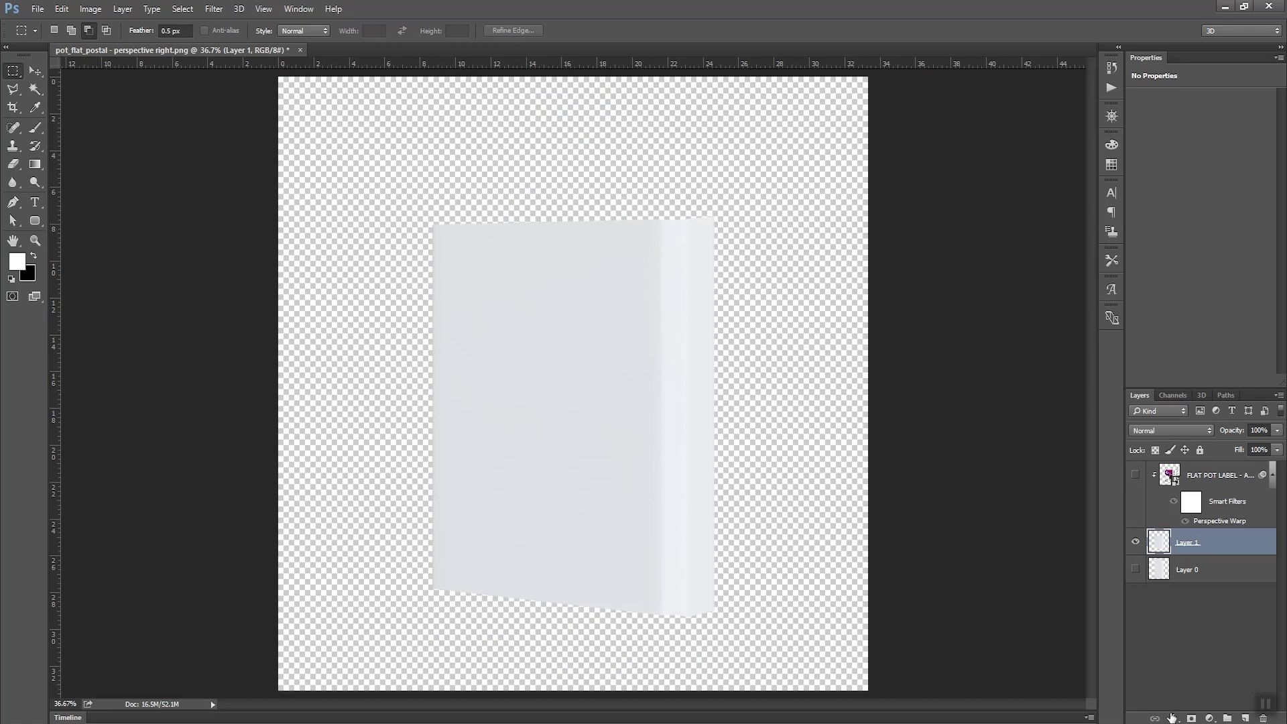
click(1135, 475)
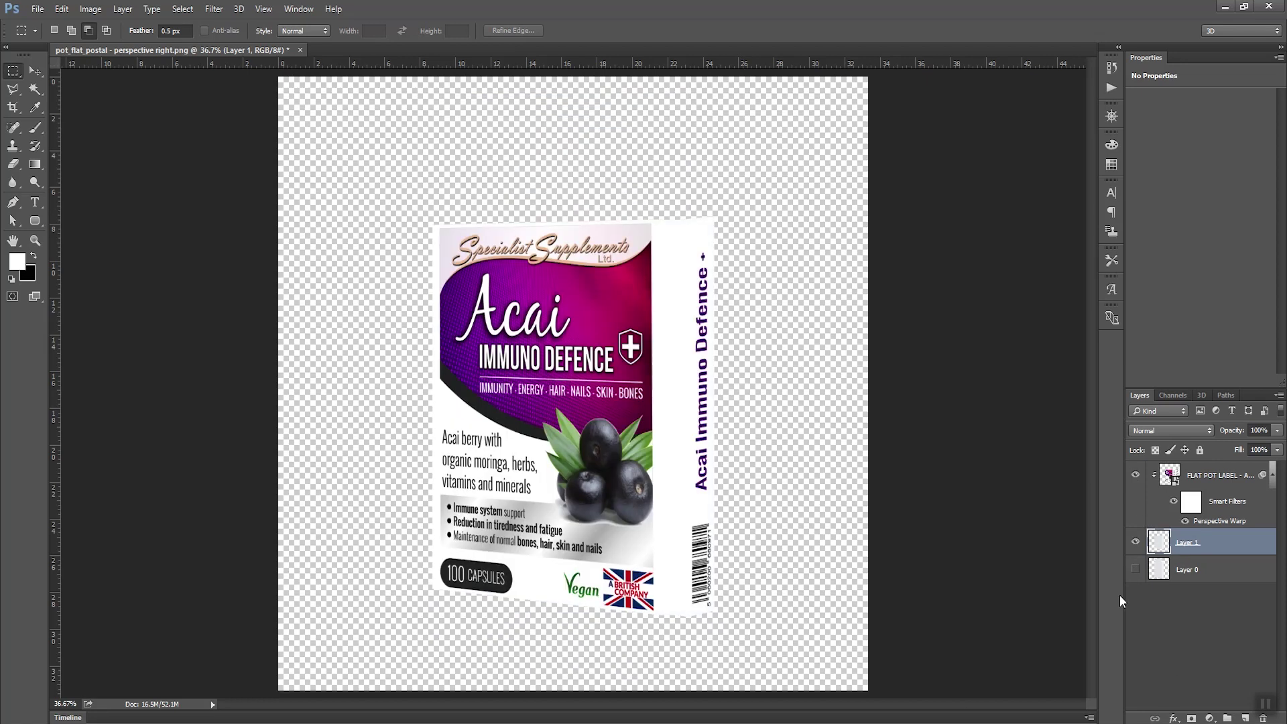
click(1135, 569)
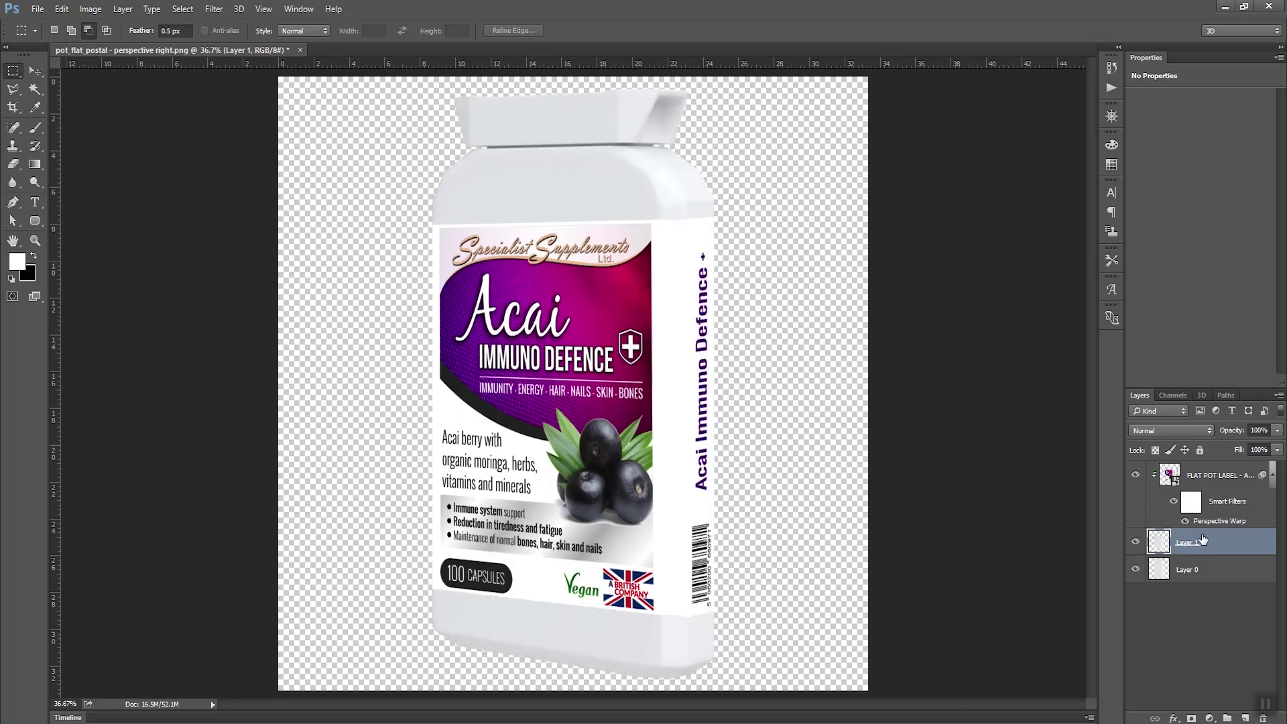
Move the copied bottle layer above the label and clip both layers to the bottle base layer
drag(1204, 539, 1220, 469)
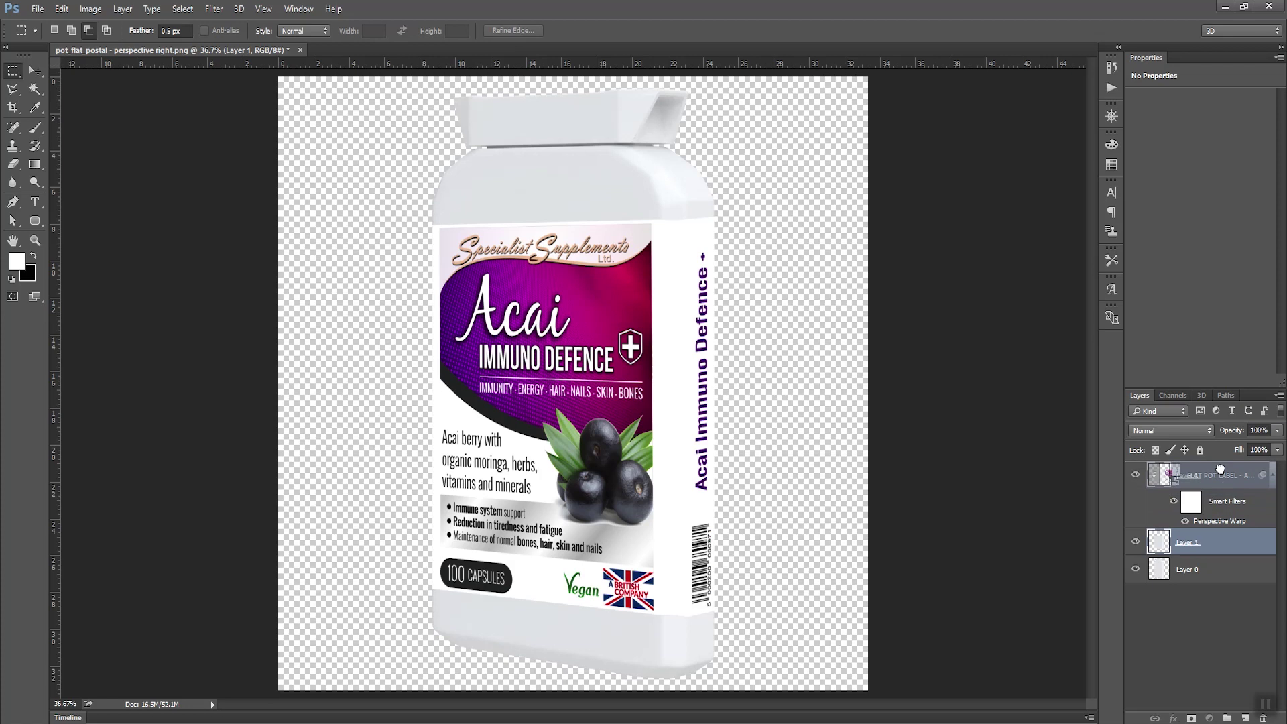
drag(1221, 469, 1222, 474)
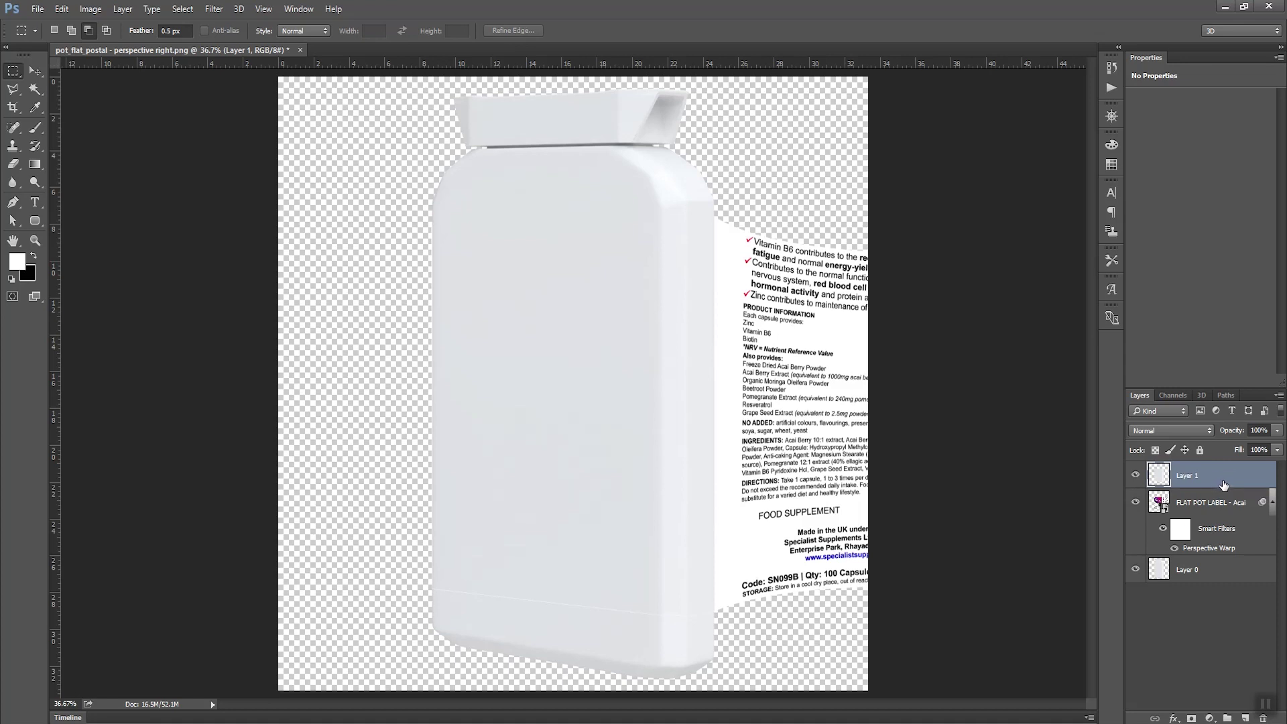
mouse_move(1226, 489)
mouse_down()
mouse_move(1218, 478)
mouse_move(1226, 484)
mouse_up()
alt+click(1226, 483)
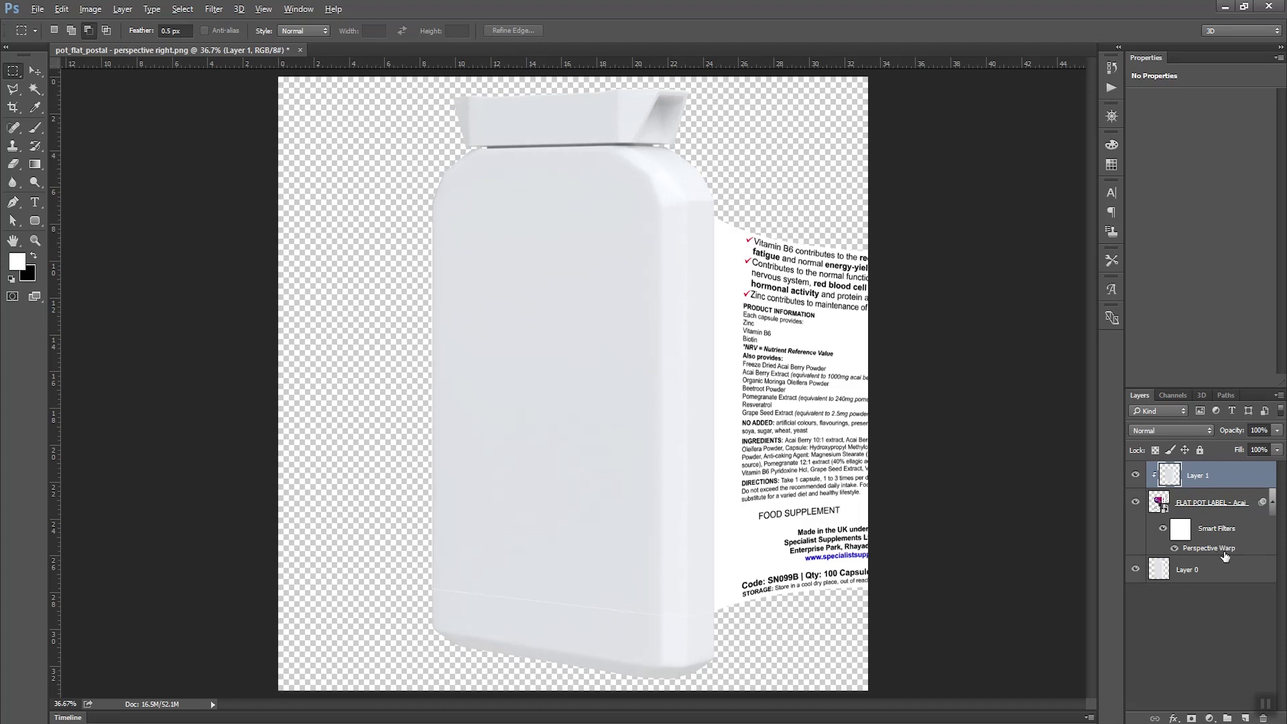
key(alt)
key(alt)
alt+click(1228, 558)
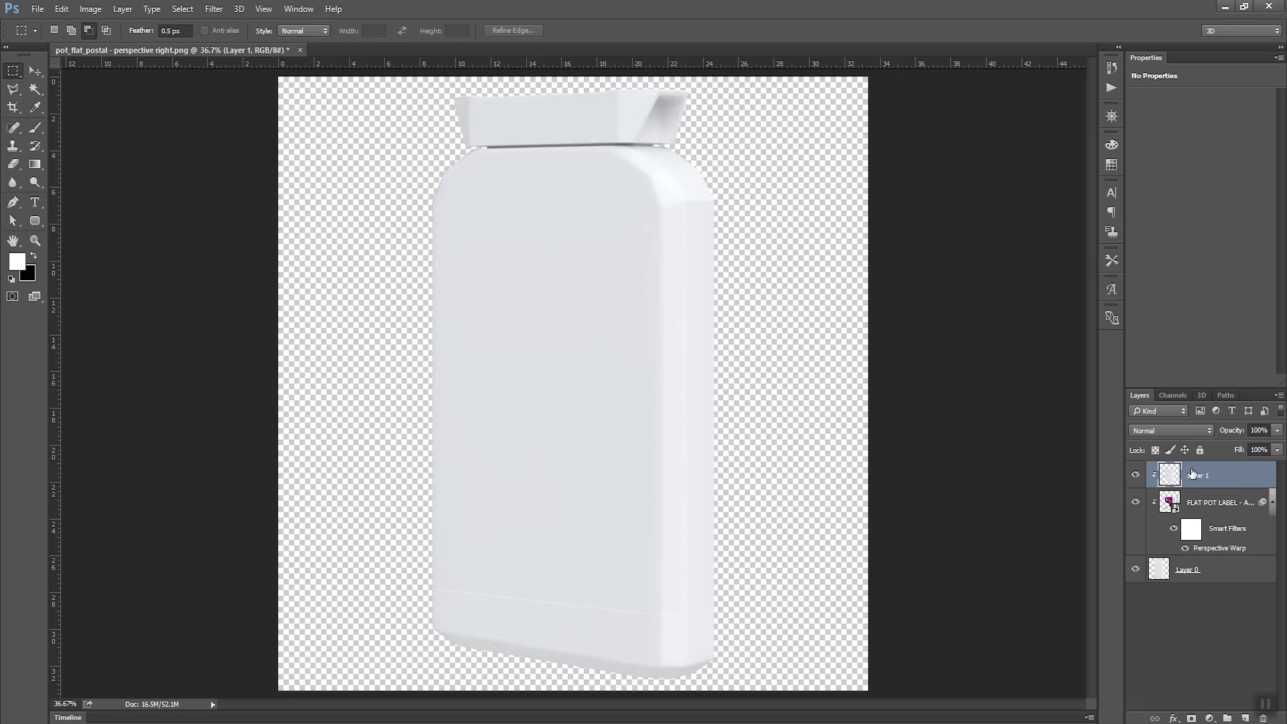
Compare the label with and without Layer 1 over it, and set Layer 1's blend mode to Multiply
click(1135, 475)
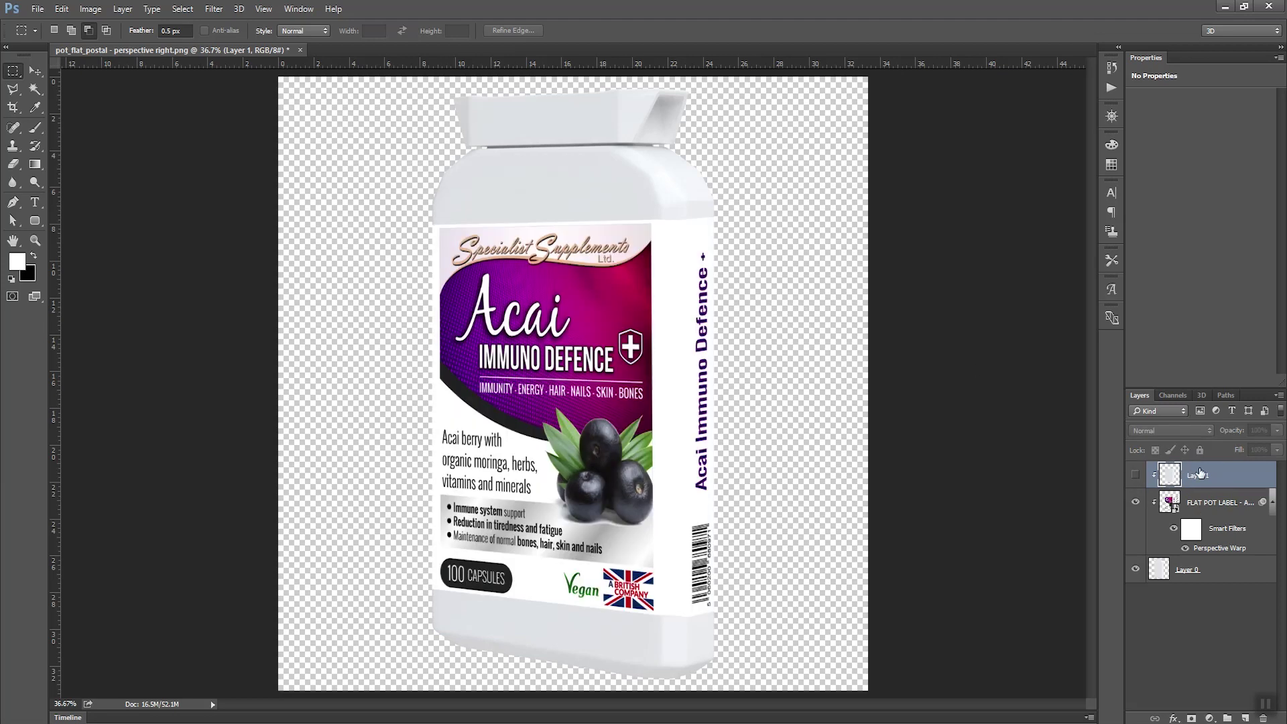
click(1136, 474)
click(1200, 432)
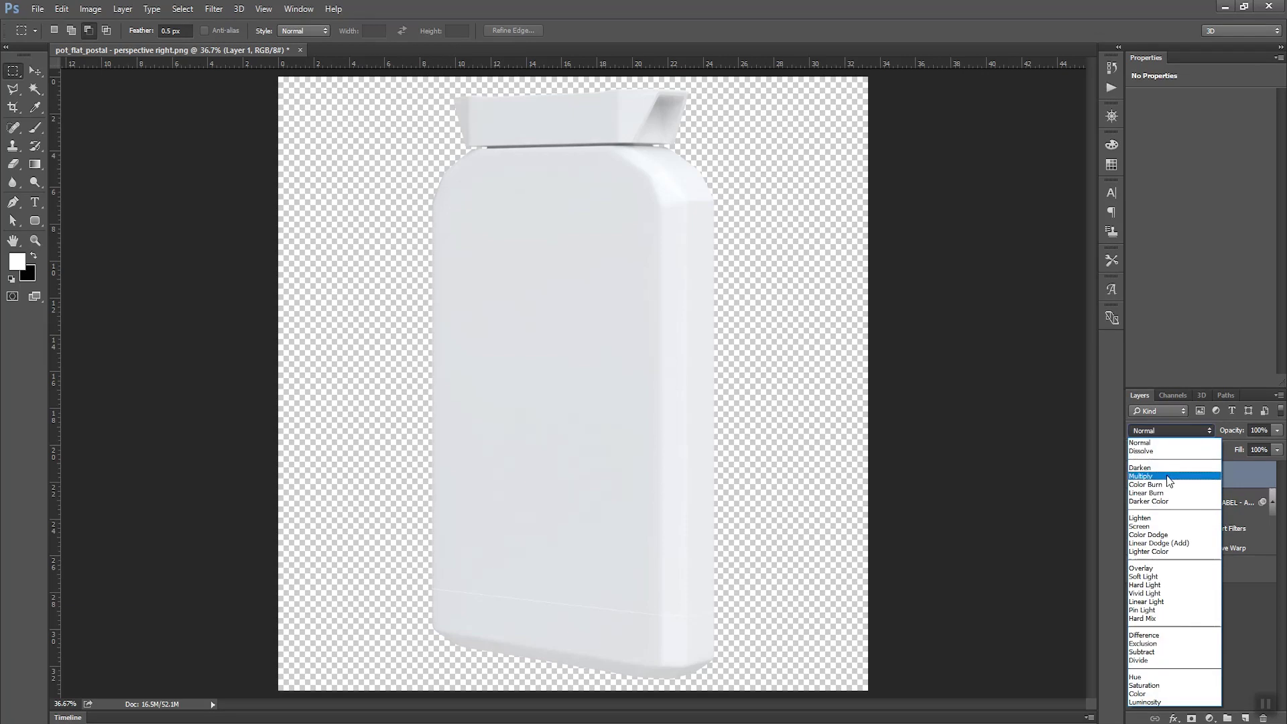
click(1168, 477)
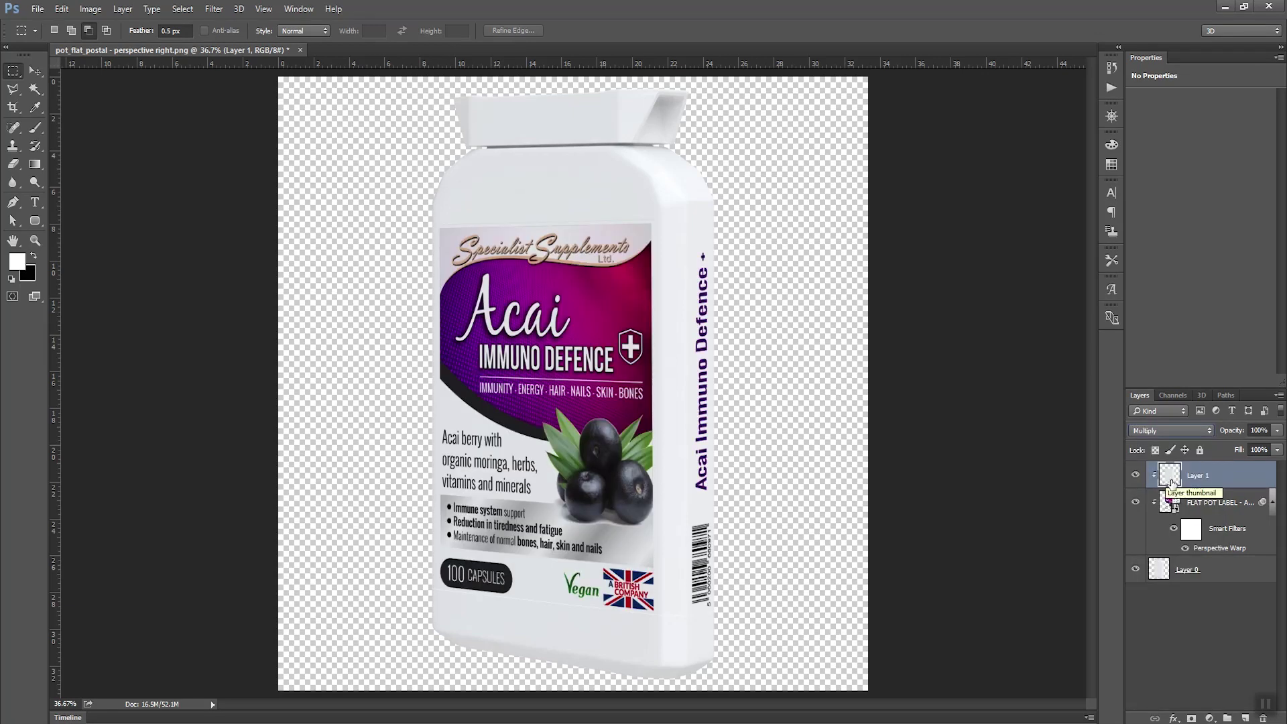
Soften the shading layer over the label by setting its opacity to 73% and its fill to 72%
click(1277, 450)
mouse_move(1278, 450)
mouse_down()
mouse_move(1193, 446)
mouse_move(1253, 447)
mouse_up()
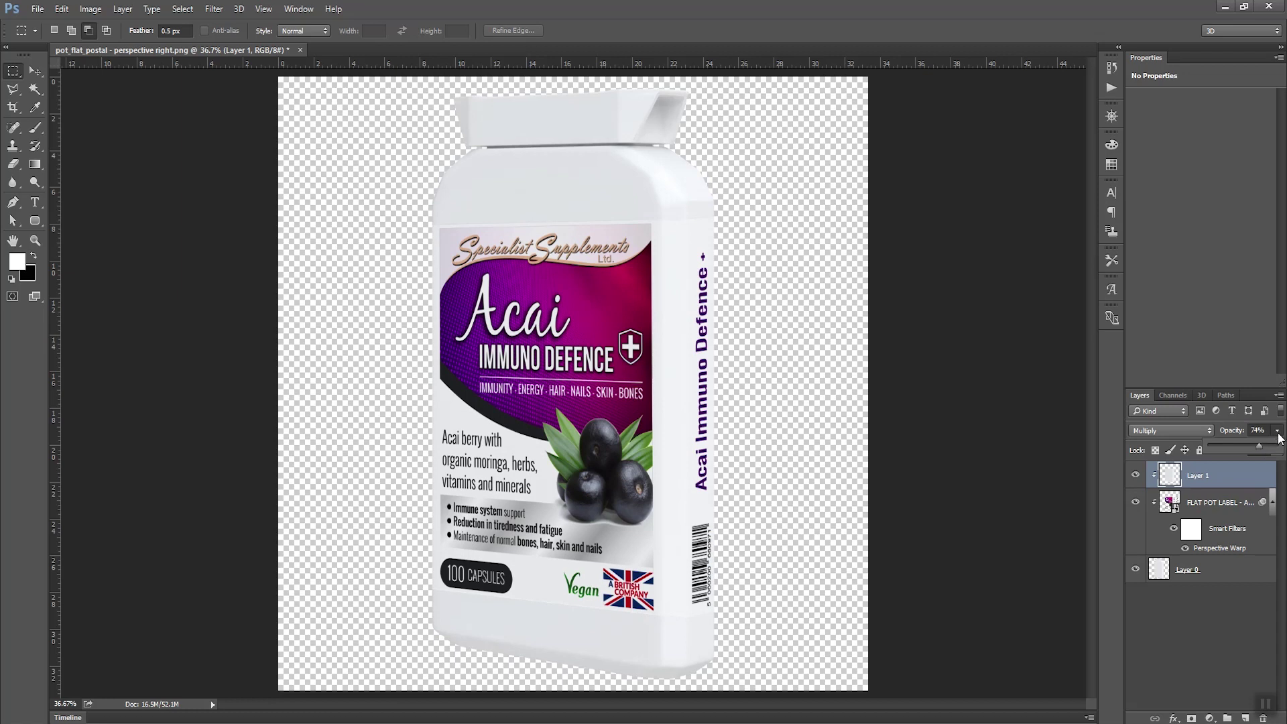
click(1277, 450)
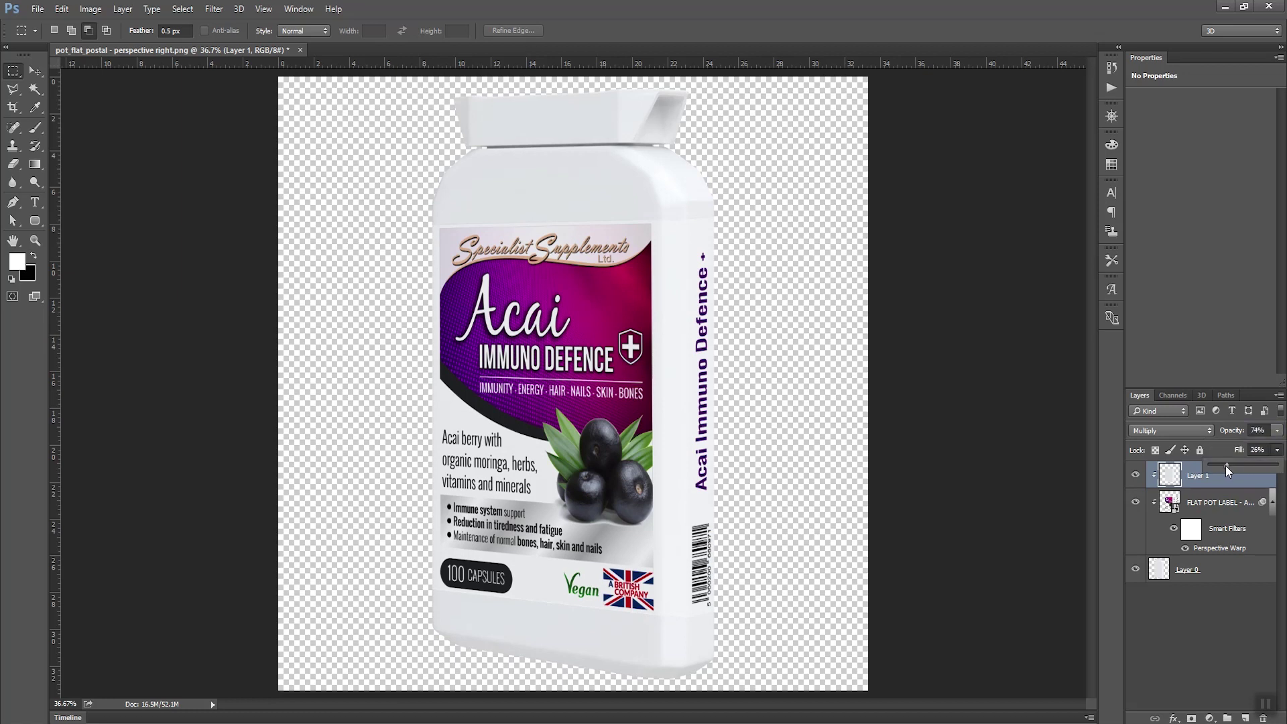
drag(1279, 469, 1261, 466)
scroll(897, 432, down, 3)
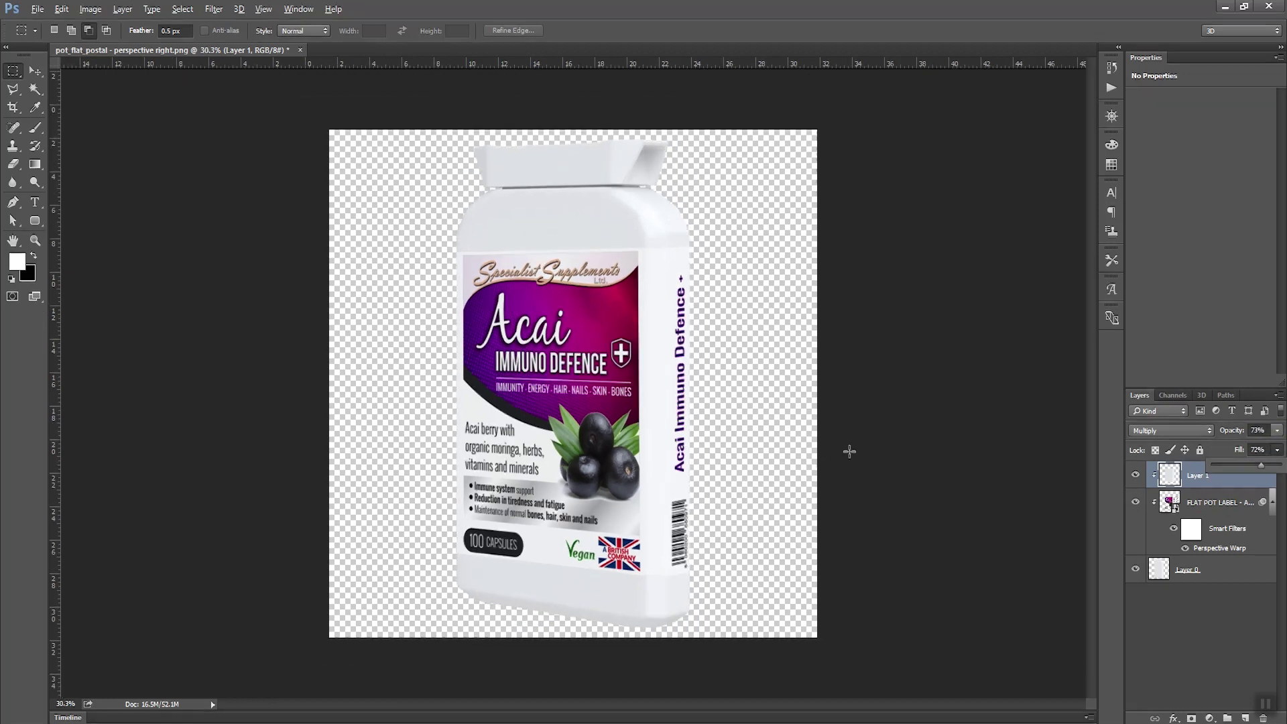
scroll(729, 437, up, 3)
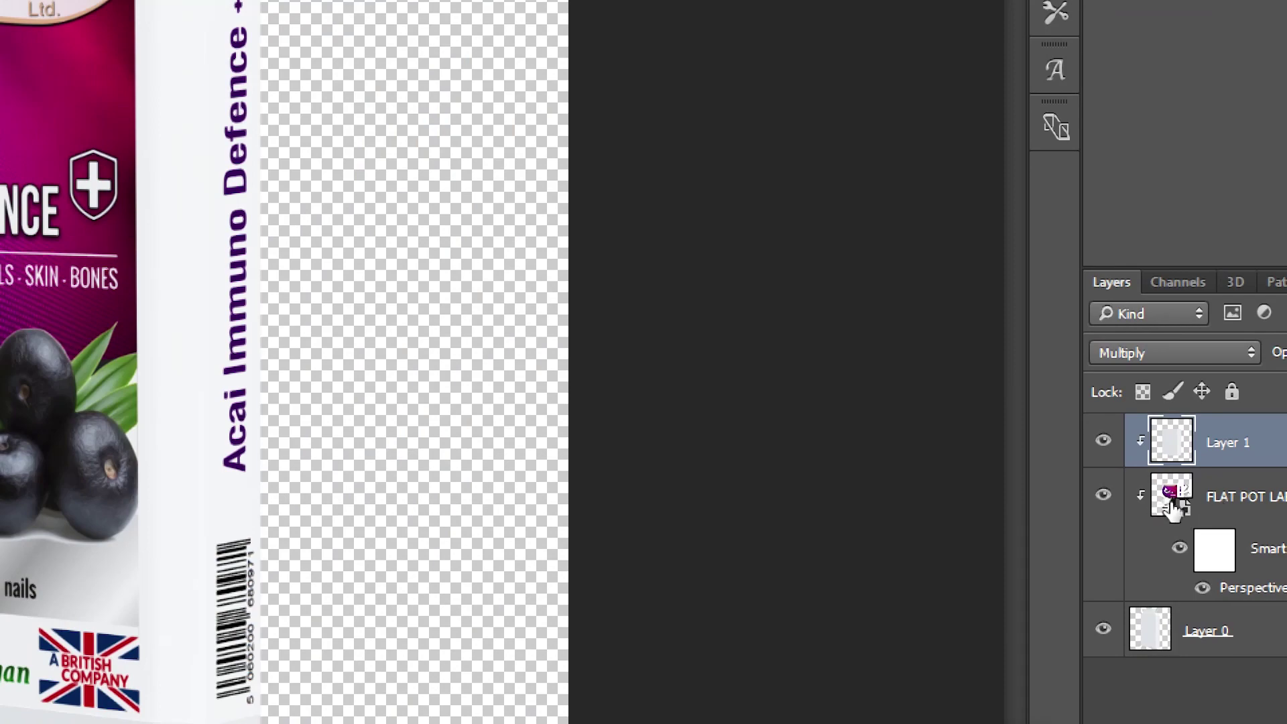
Open the label smart object's contents and place "Gut-Buddies Infantis (KP30S) sachets 4pp - _canavs" as an embedded image
double_click(1172, 508)
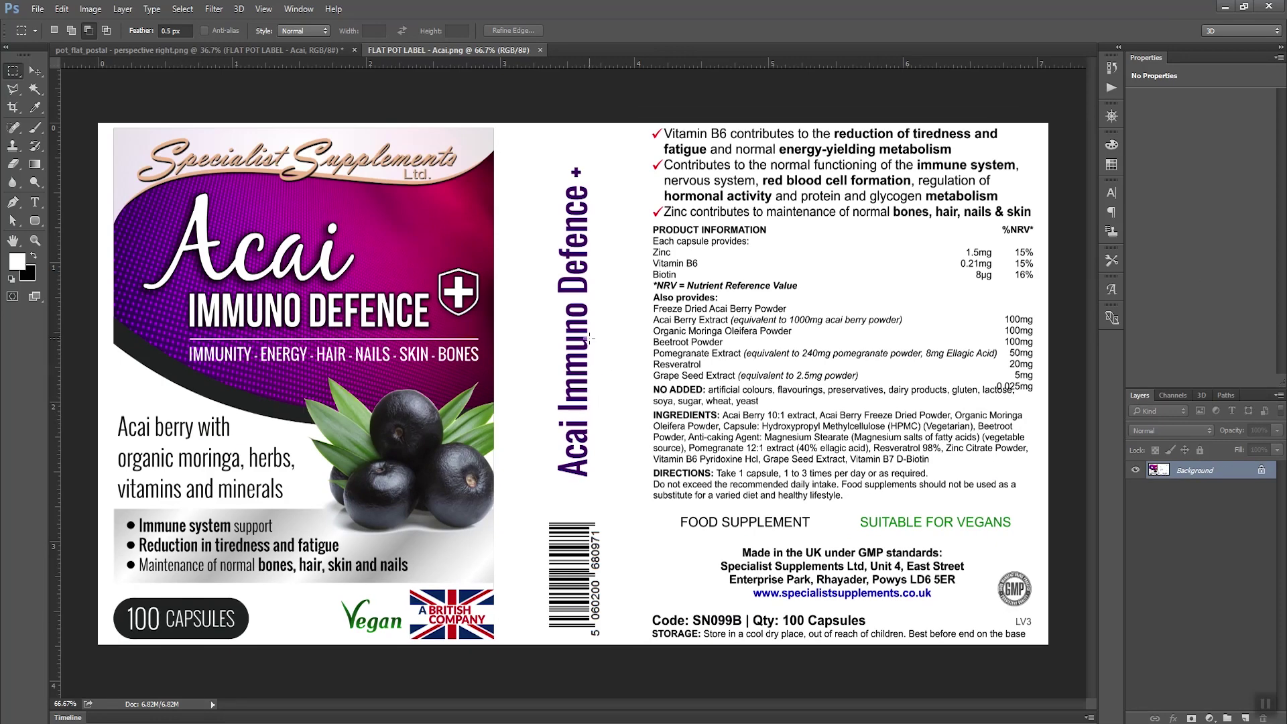
key(ctrl+minus)
key(v)
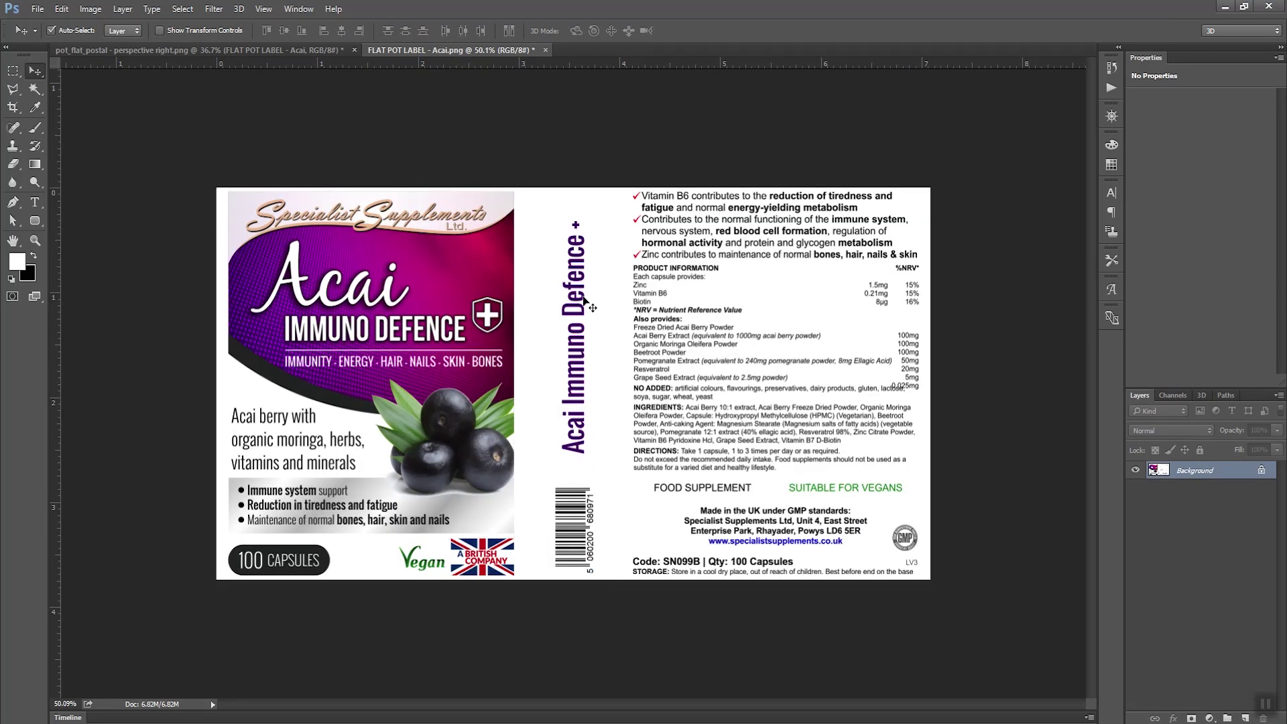
click(36, 11)
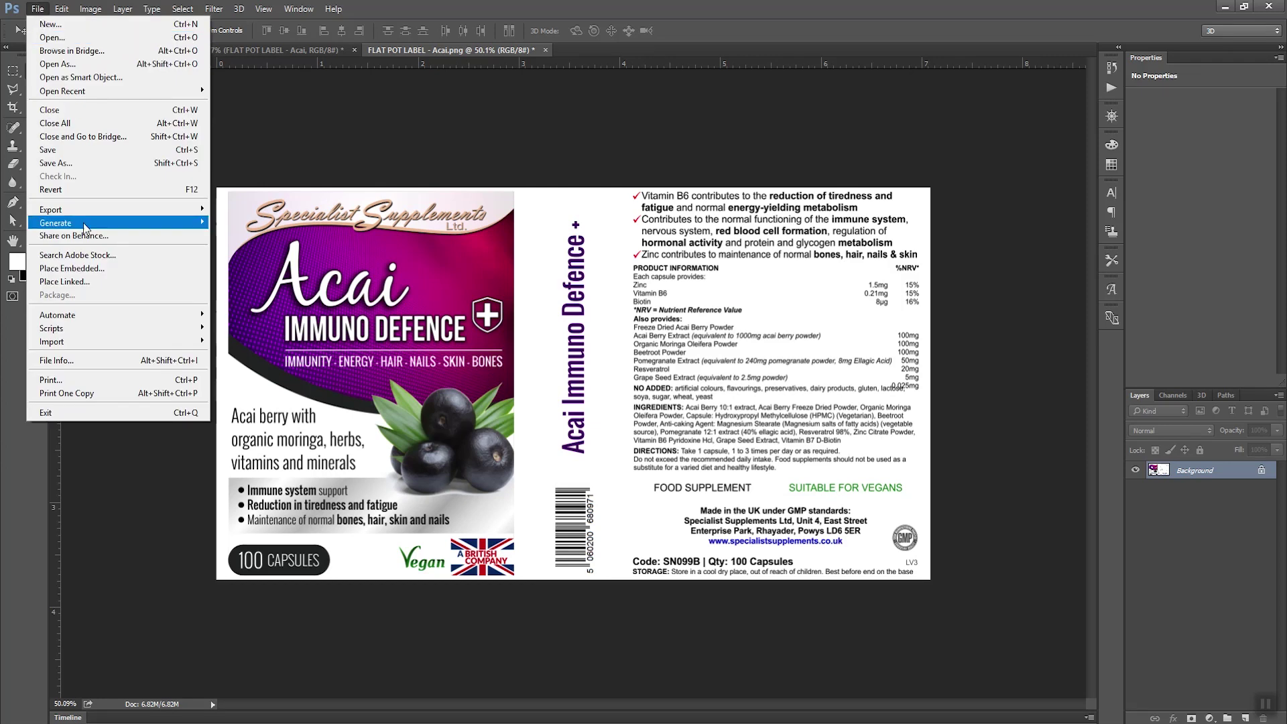
click(88, 268)
scroll(327, 308, down, 10)
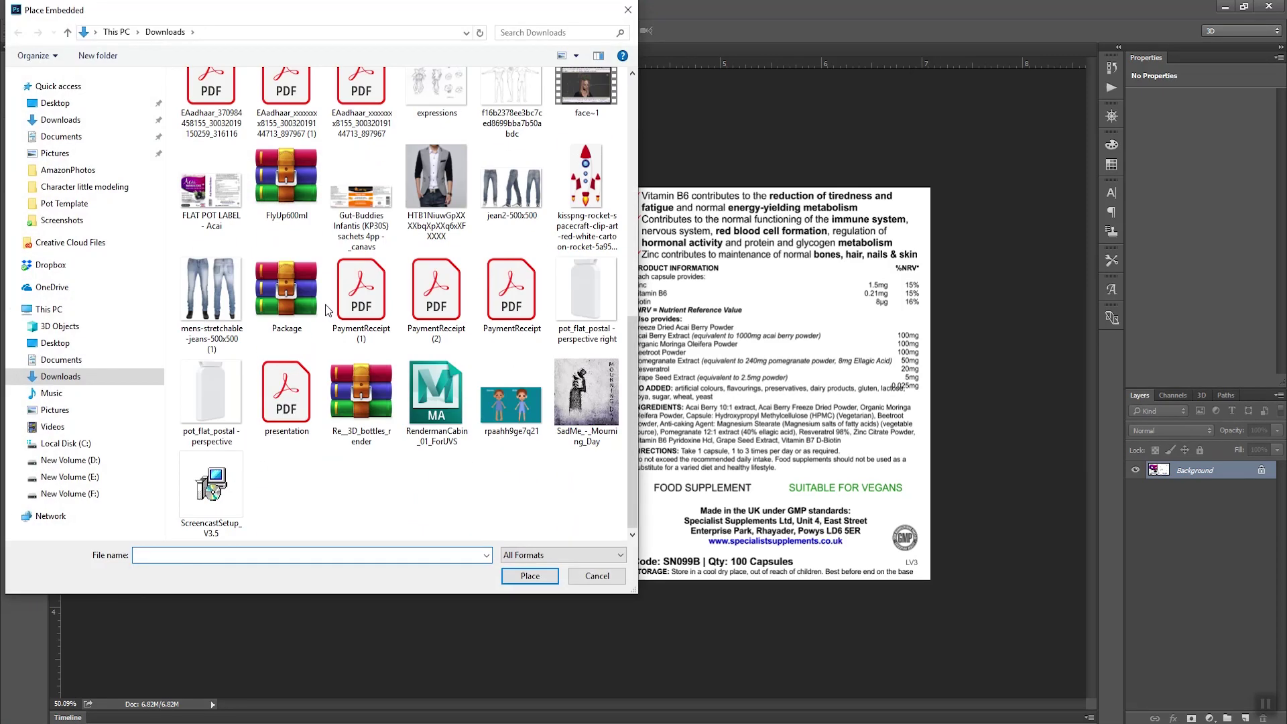
click(361, 194)
click(541, 578)
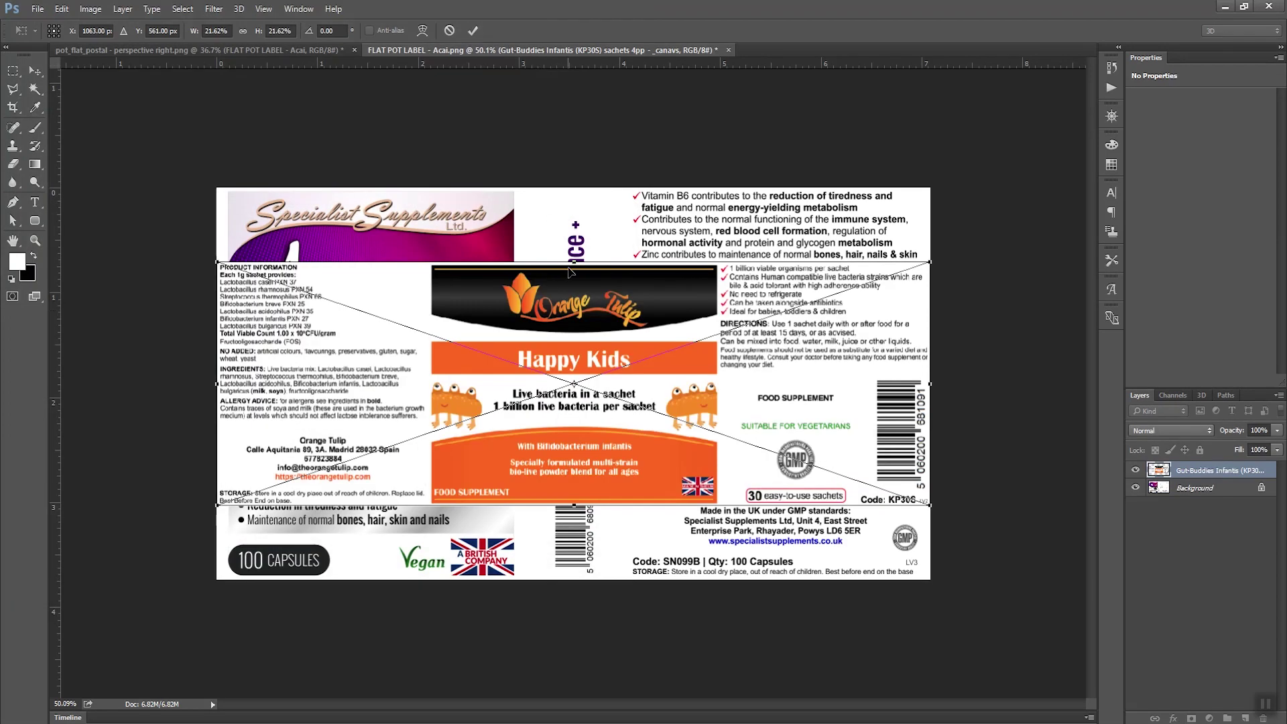
Stretch the placed artwork vertically to cover the full label canvas, commit it, and flatten the image
drag(573, 262, 582, 190)
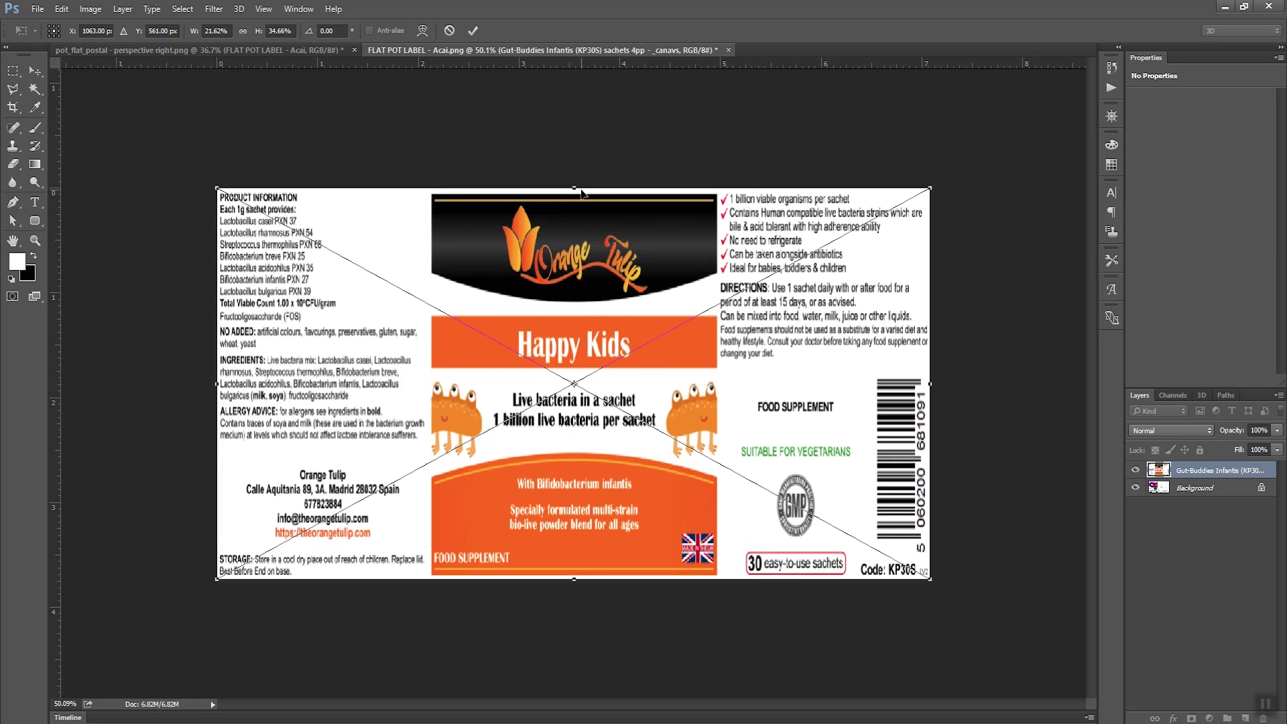
key(Return)
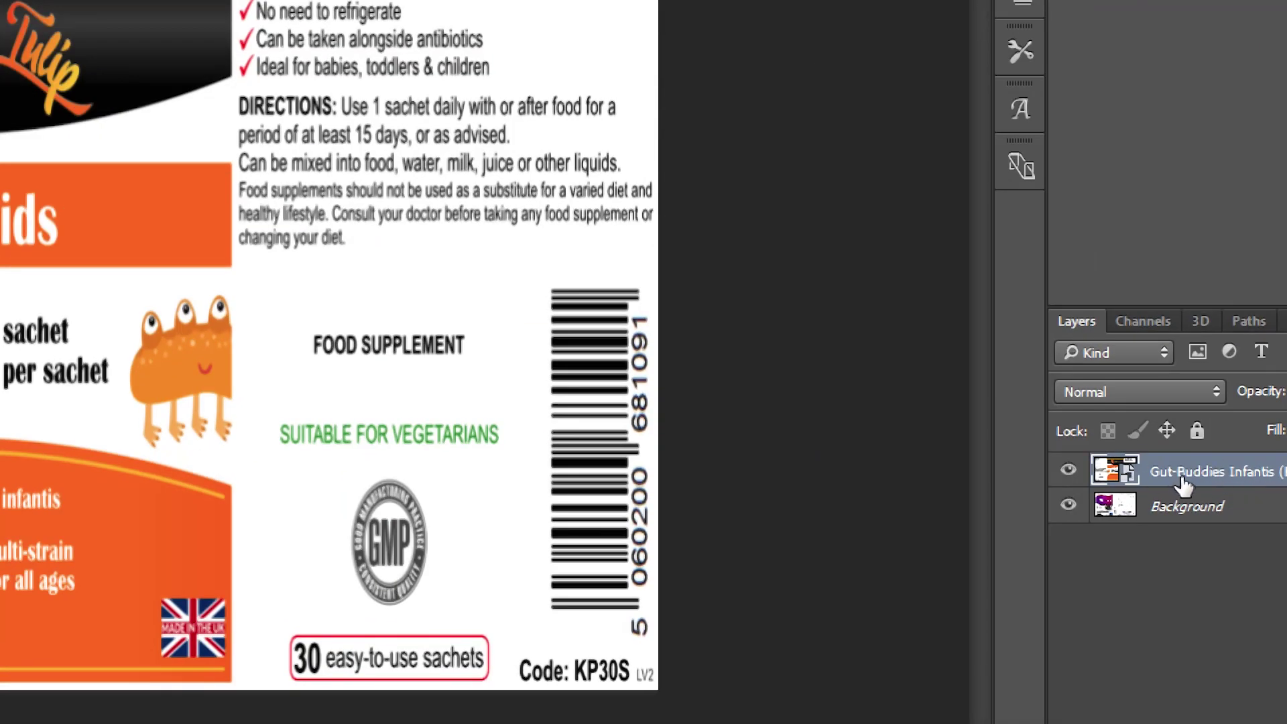
right_click(1181, 478)
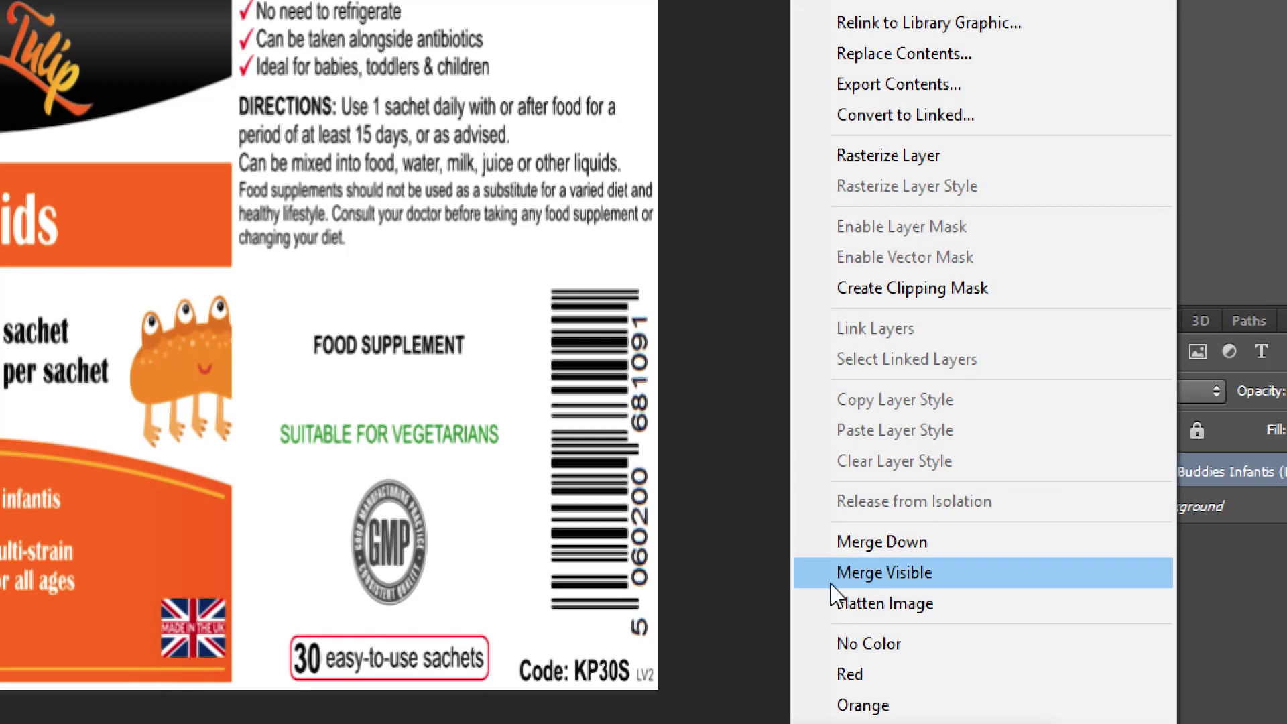
click(912, 602)
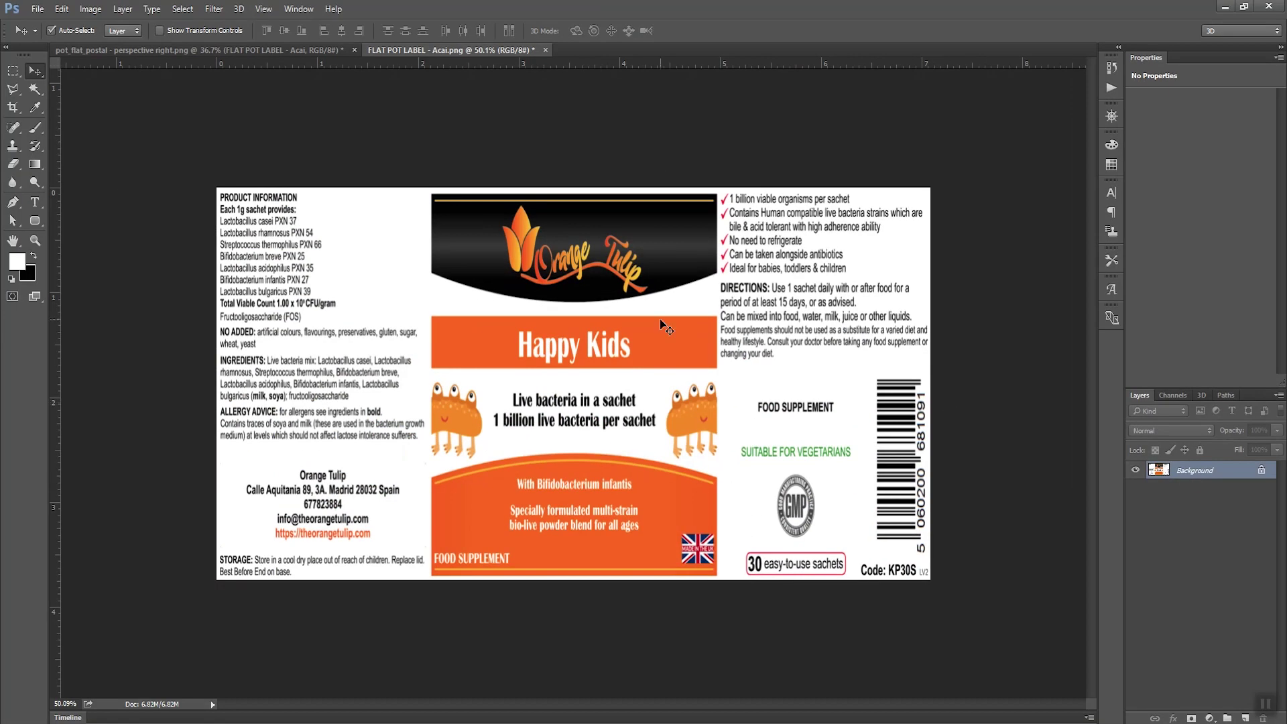
Save the edited label contents and return to the bottle mockup document
click(43, 9)
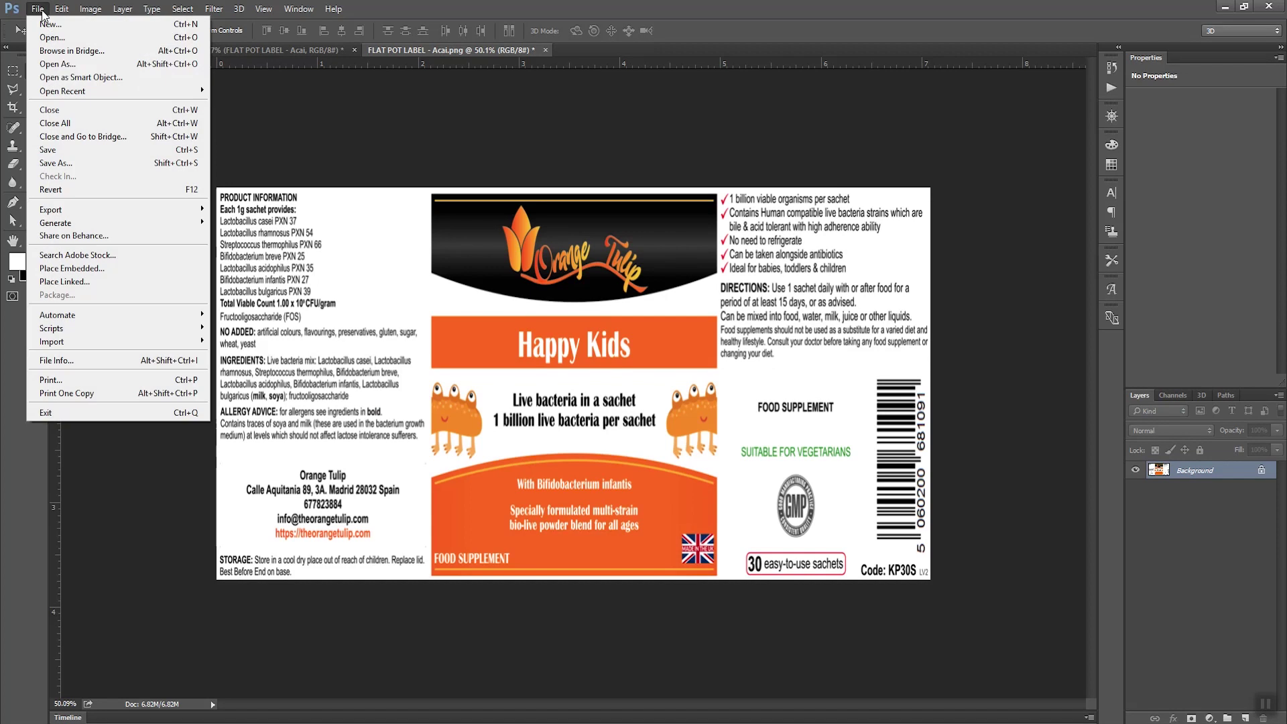
click(46, 150)
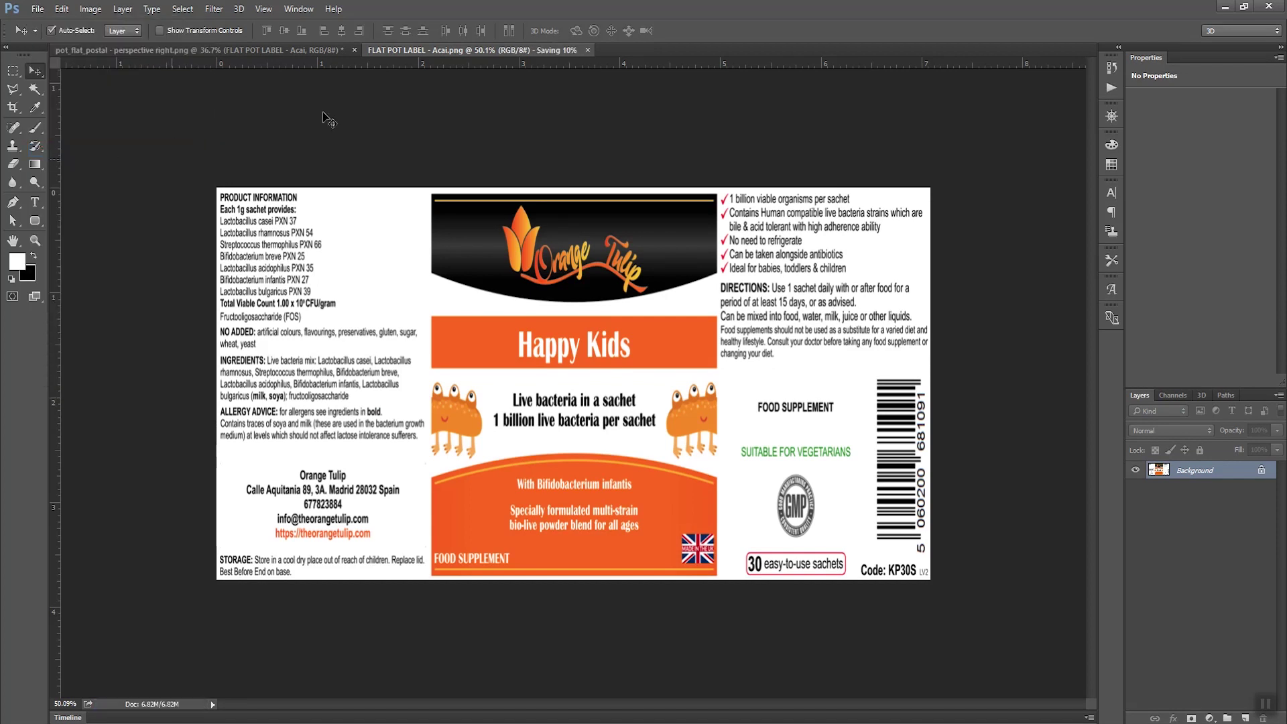
click(276, 51)
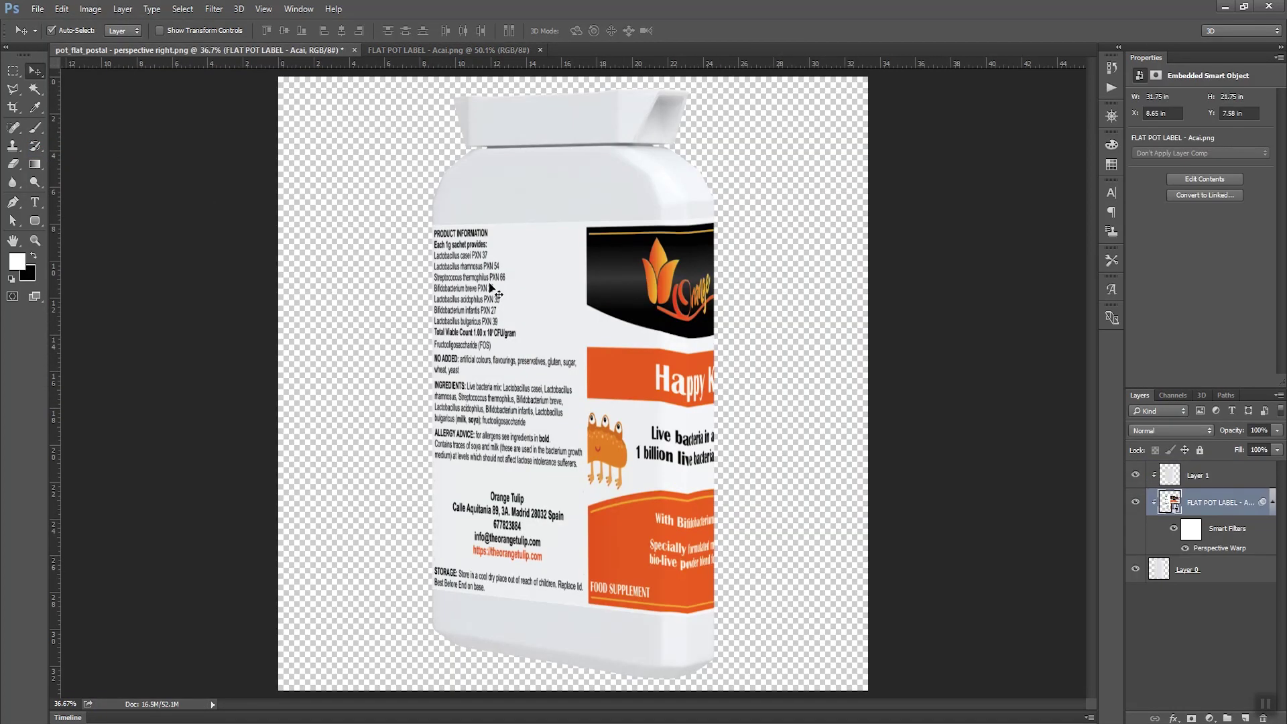
Set the opacity of the Multiply shading layer to 94%
scroll(697, 348, down, 1)
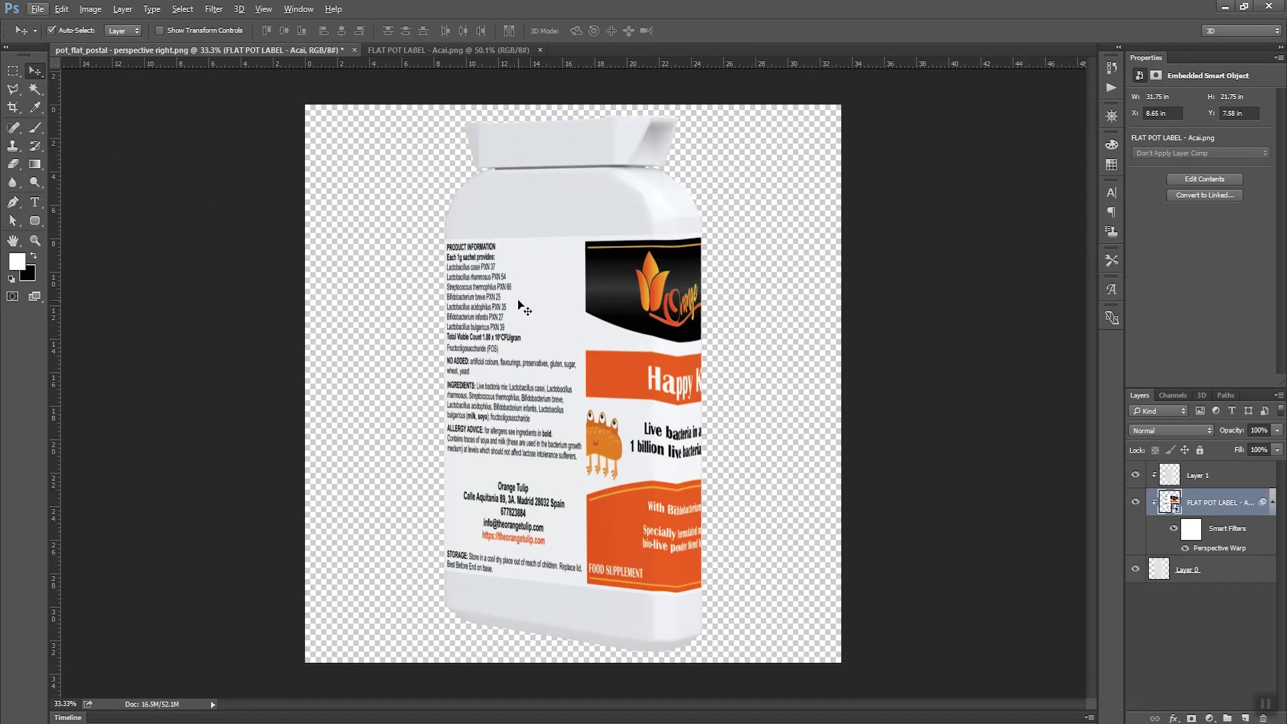
click(1209, 490)
mouse_move(1277, 432)
mouse_down()
mouse_move(1265, 451)
mouse_move(1276, 451)
mouse_move(1237, 448)
mouse_move(1274, 448)
mouse_up()
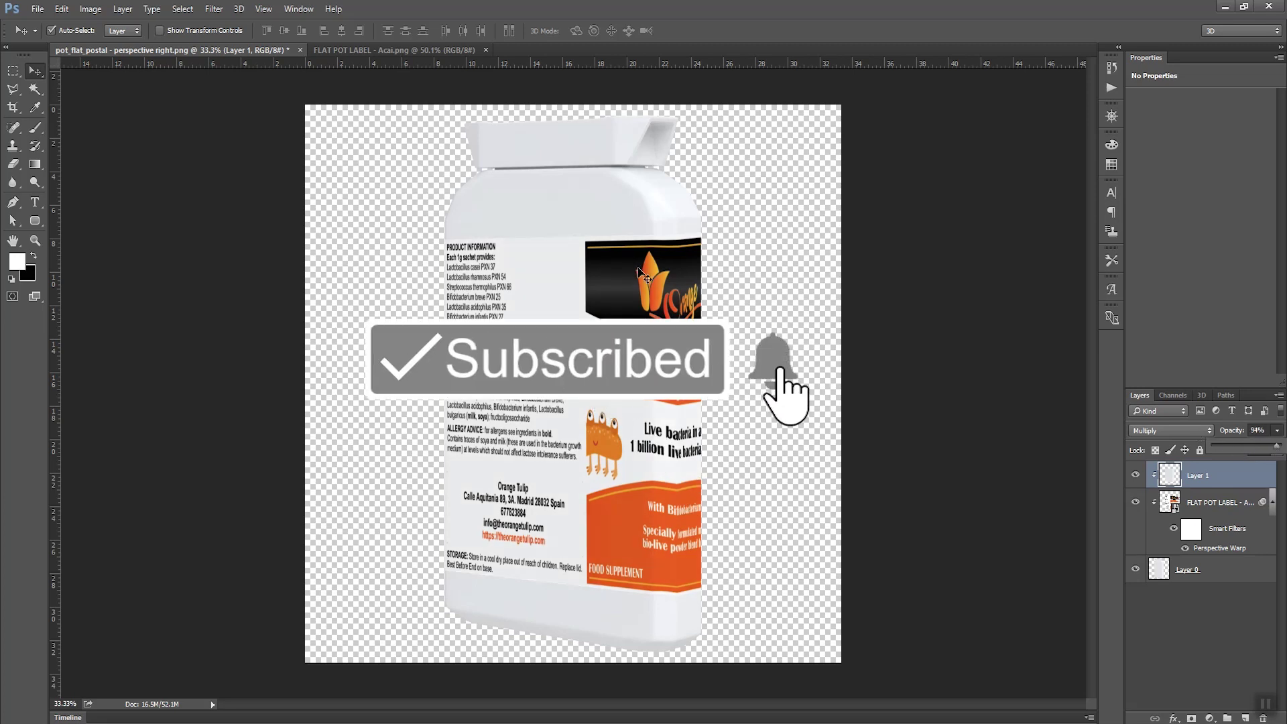